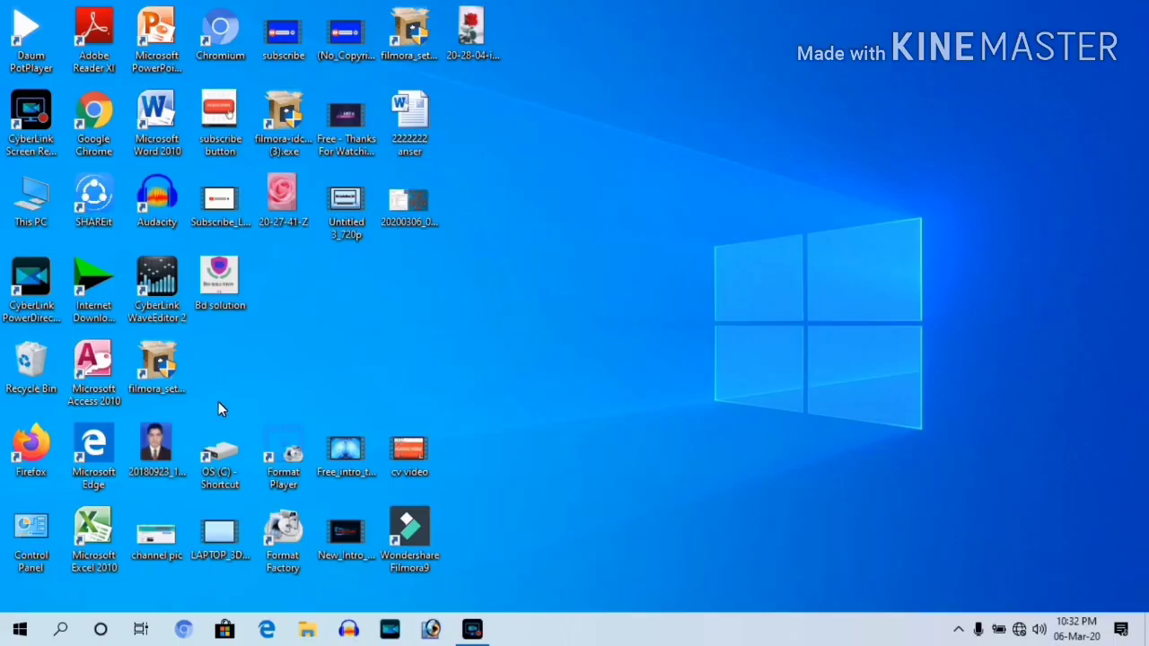
# Launch Excel 2010 with a blank workbook and close the Office Activation Wizard
pyautogui.doubleClick(98, 536)
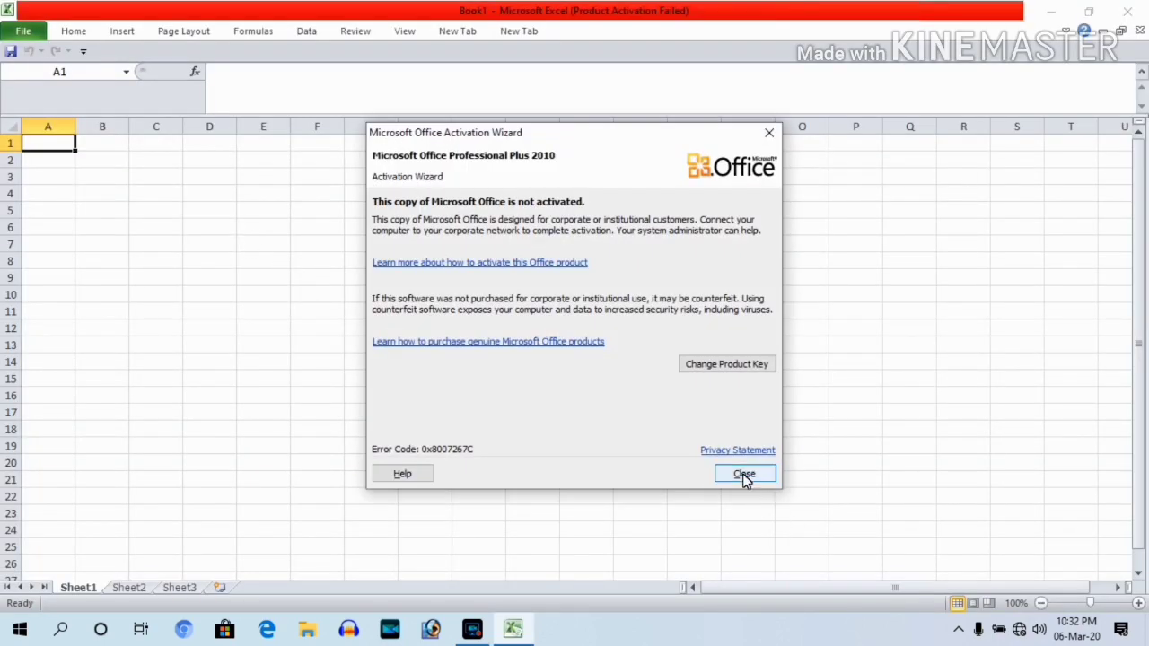
pyautogui.click(744, 476)
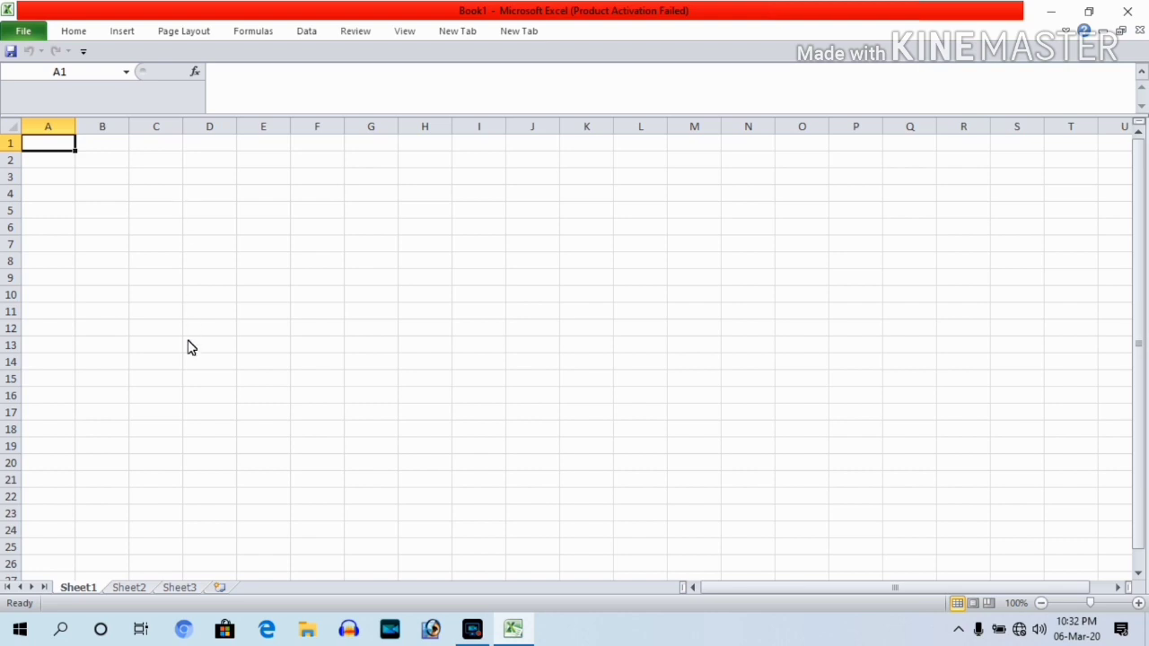
# Rename the first worksheet to 'Product list'
pyautogui.rightClick(88, 586)
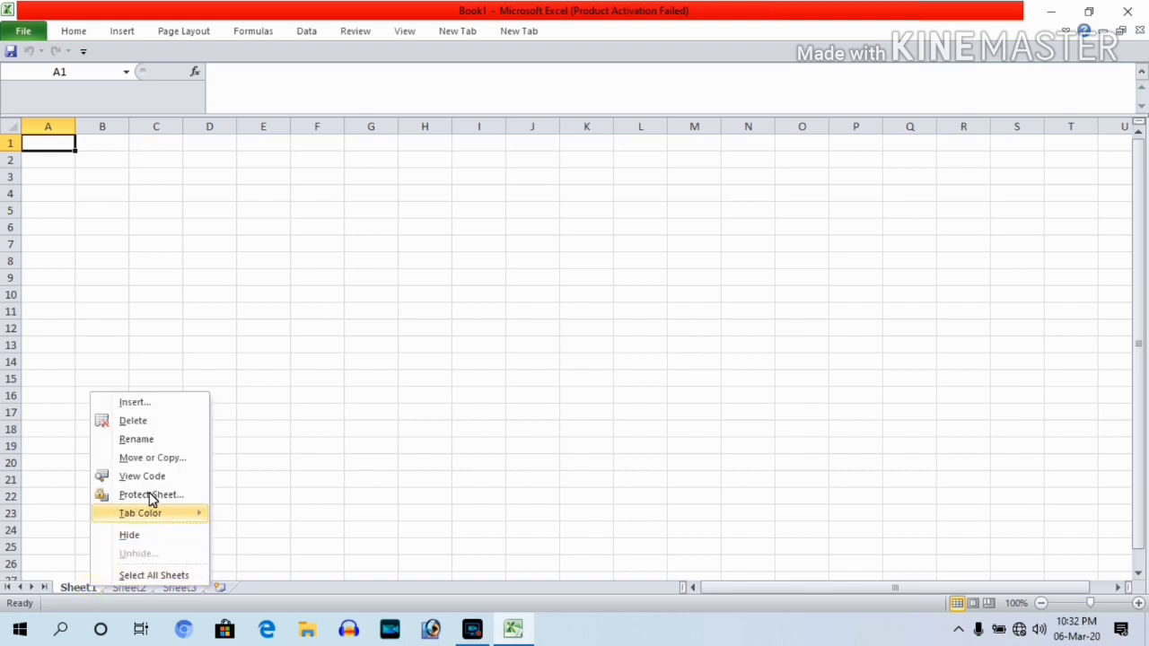
pyautogui.click(160, 442)
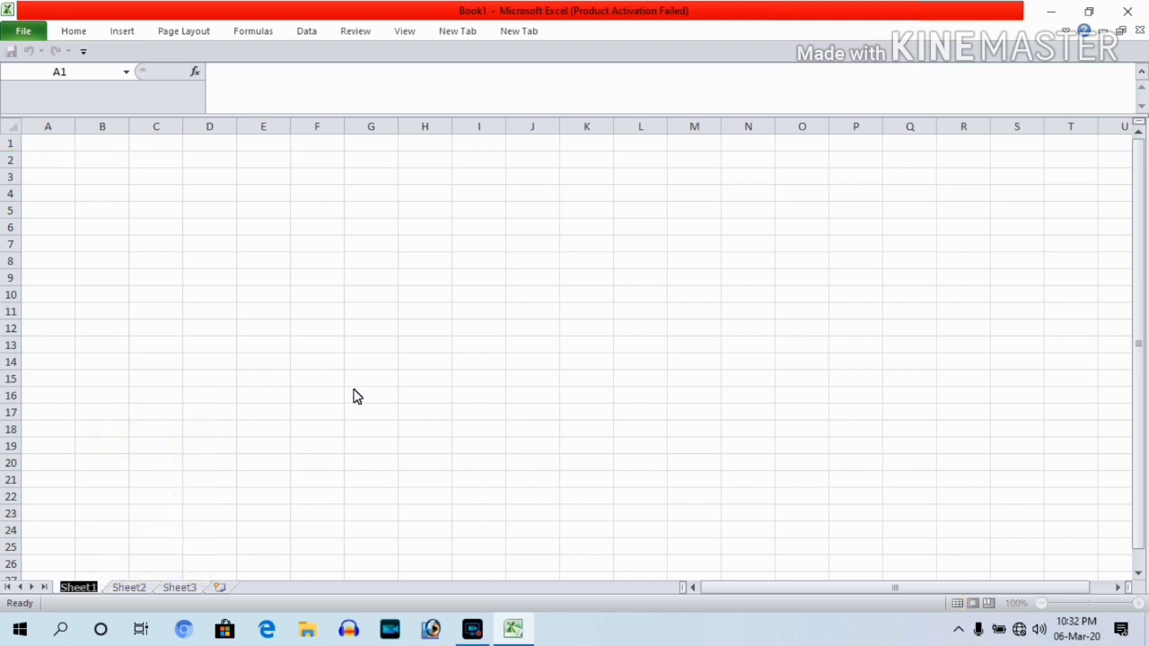
pyautogui.write('P')
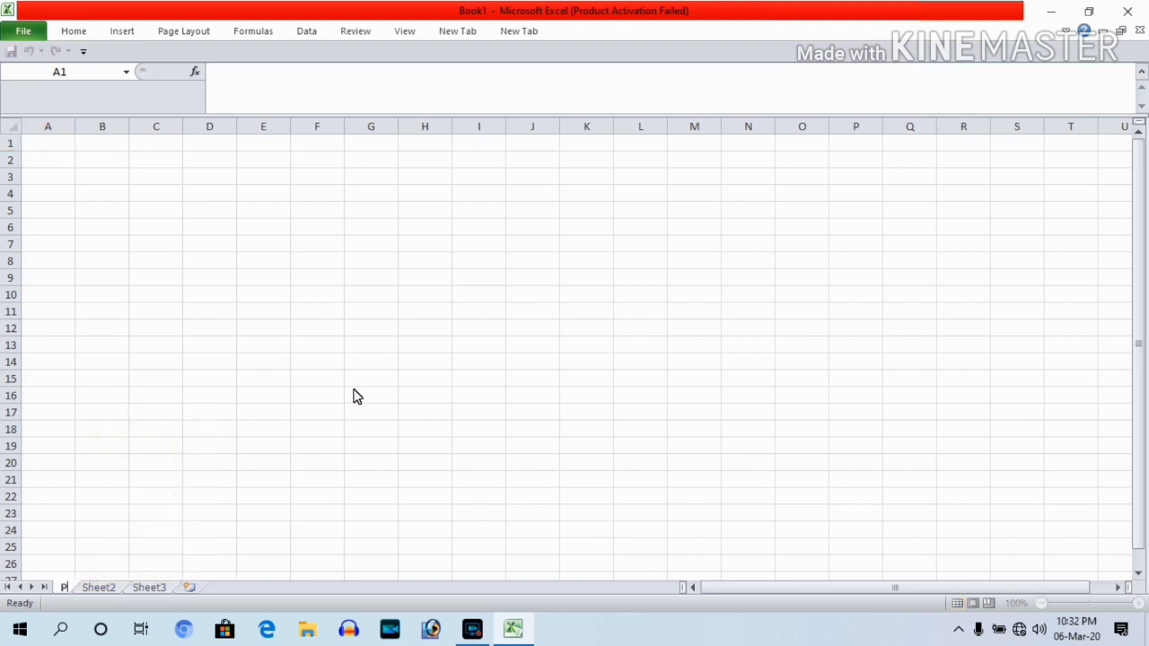
pyautogui.write('rodu')
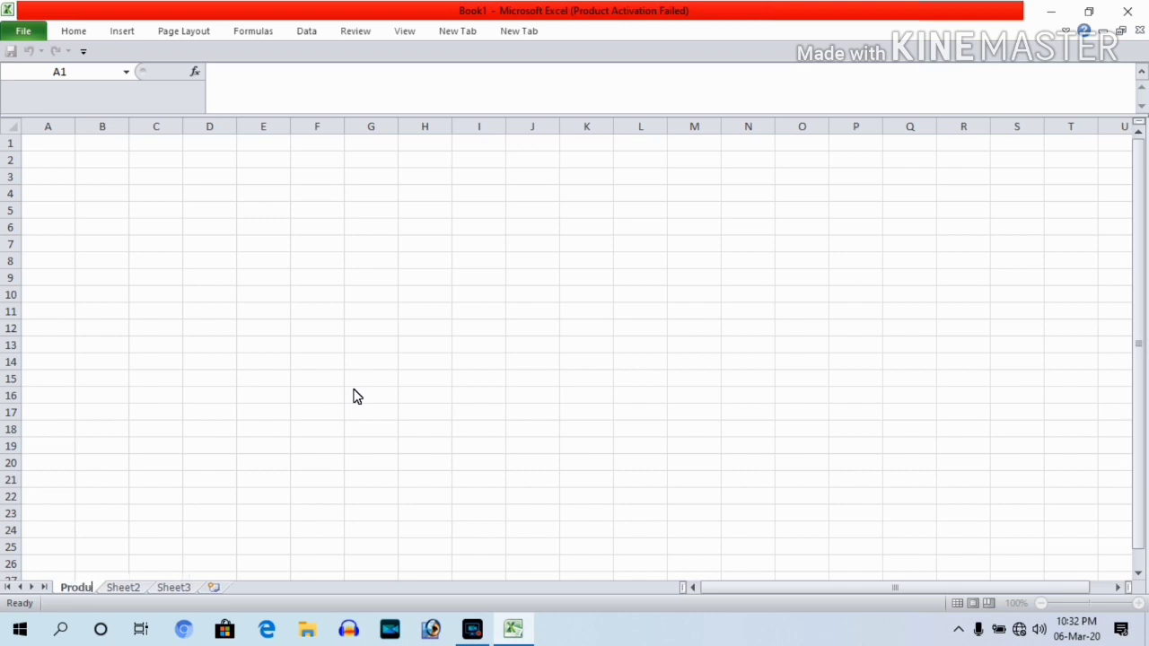
pyautogui.write('ct l')
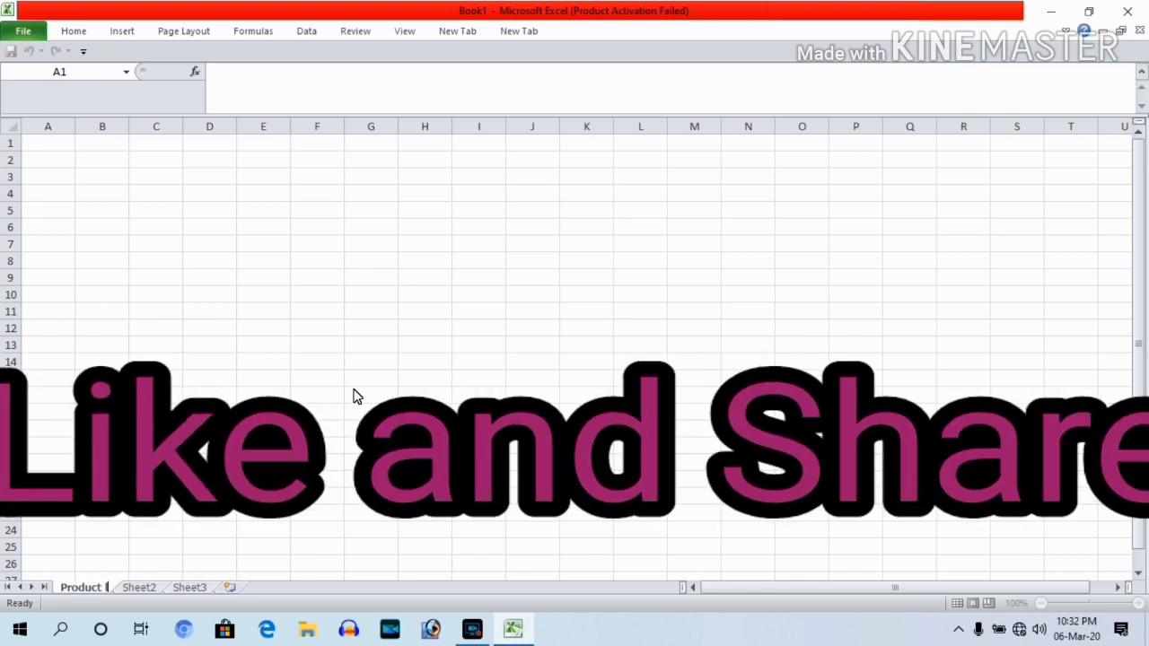
pyautogui.write('ist')
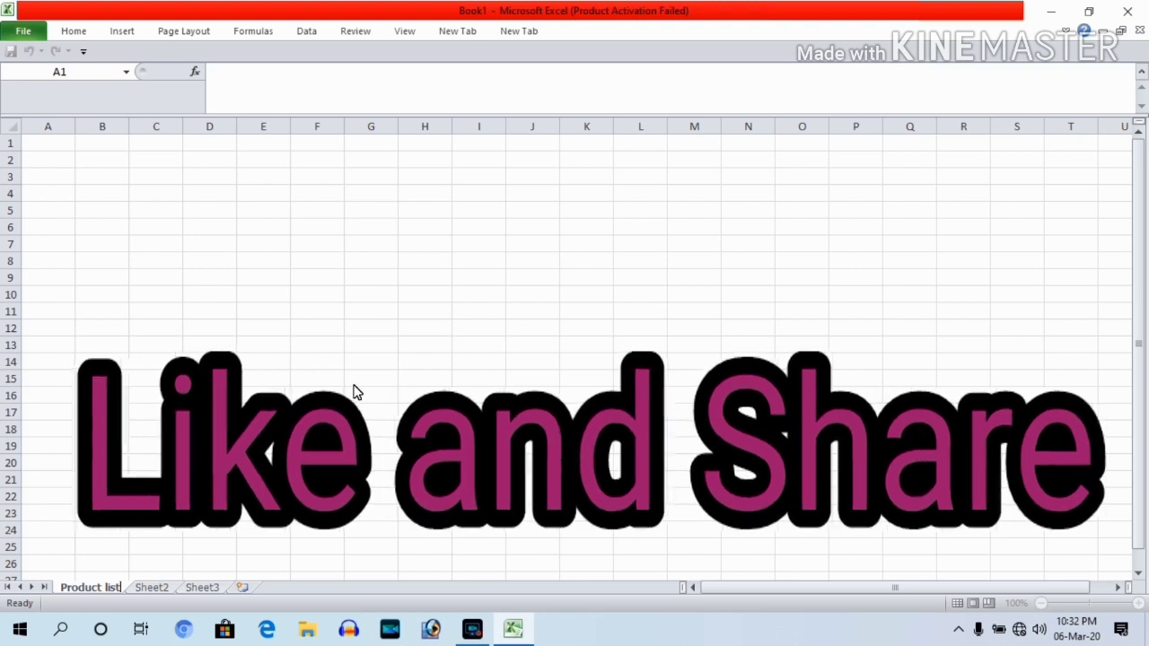
pyautogui.click(328, 380)
pyautogui.rightClick(329, 380)
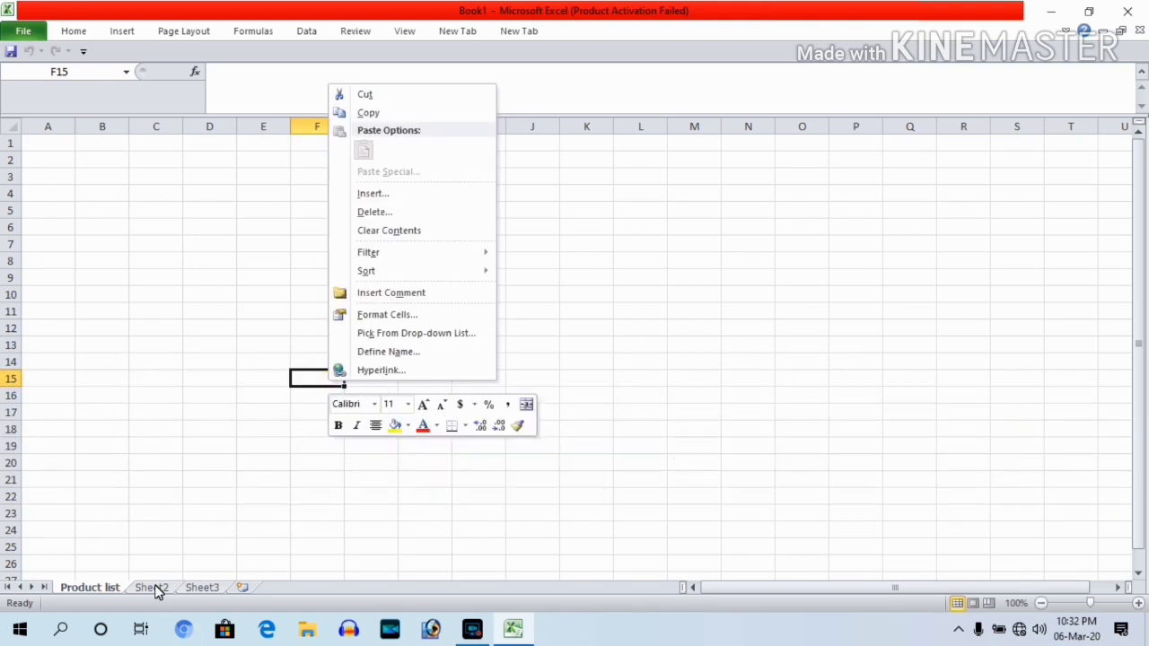
# Rename the second worksheet to 'Daily sales report'
pyautogui.rightClick(152, 588)
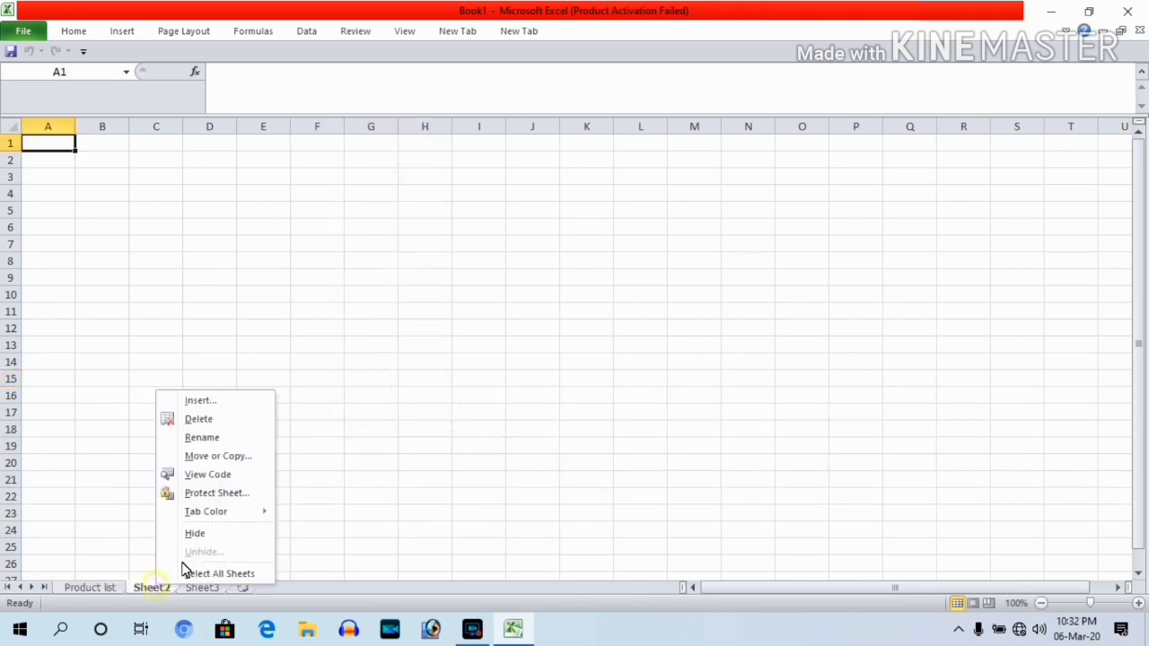
pyautogui.click(220, 437)
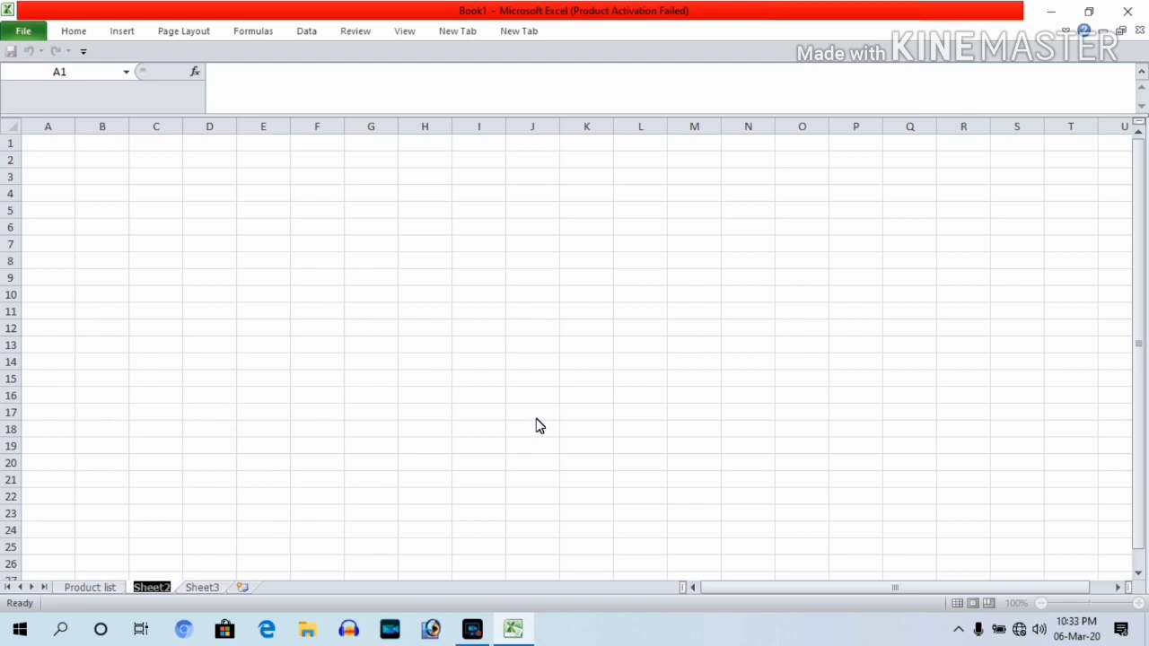
pyautogui.write('Daily')
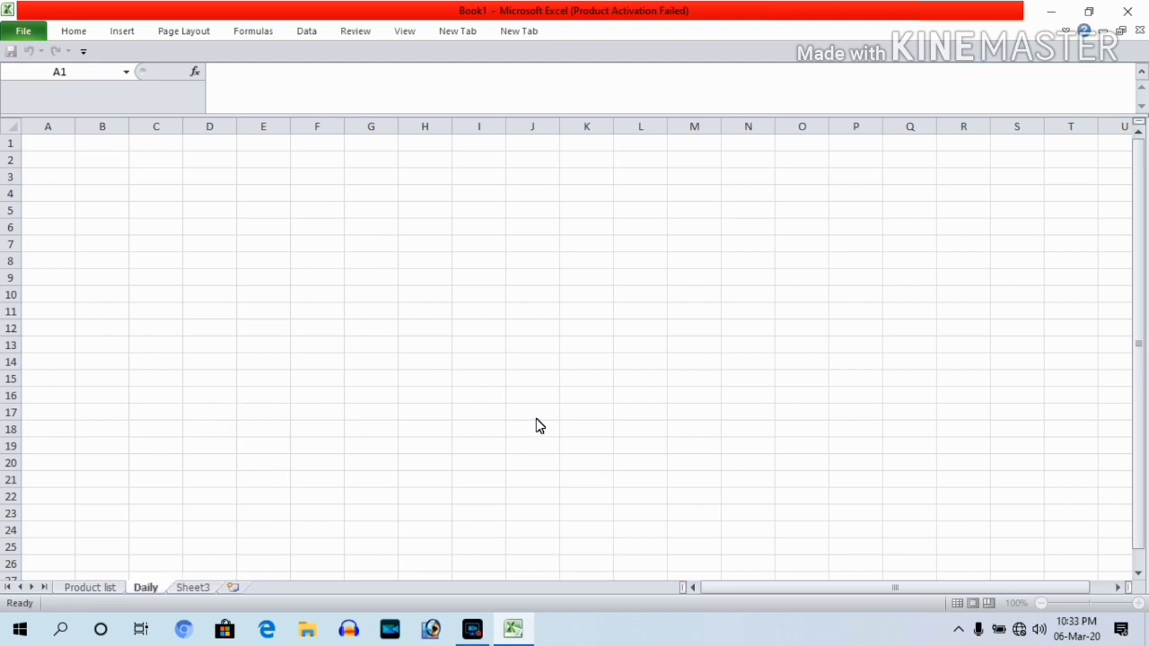
pyautogui.write(' sales ')
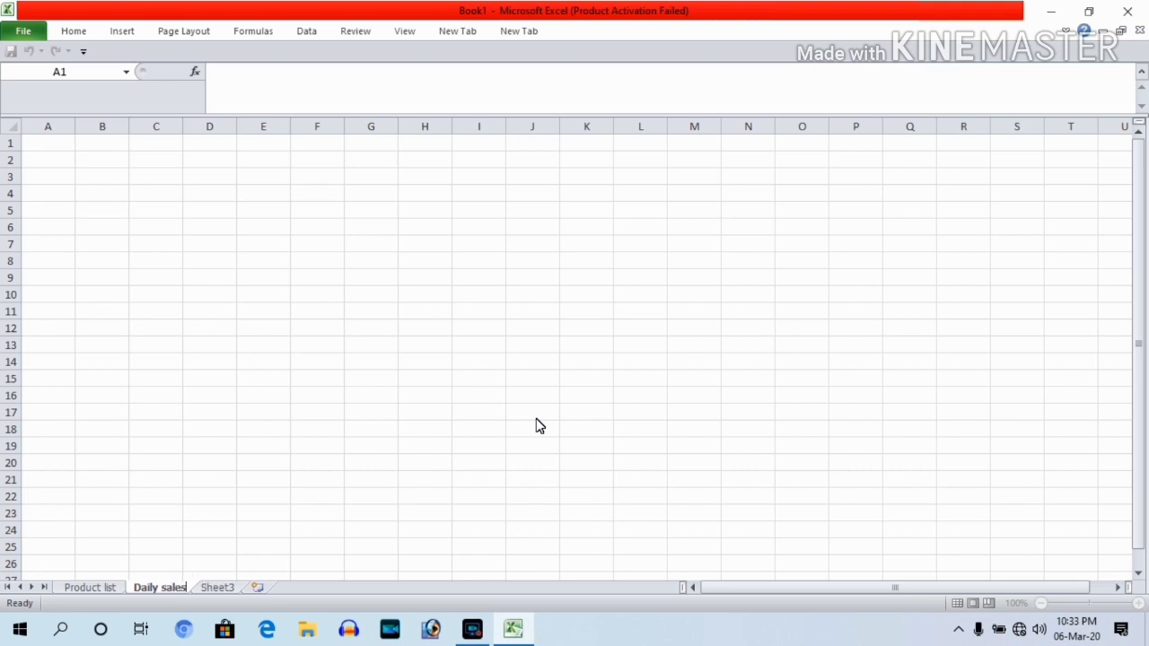
pyautogui.write('repo')
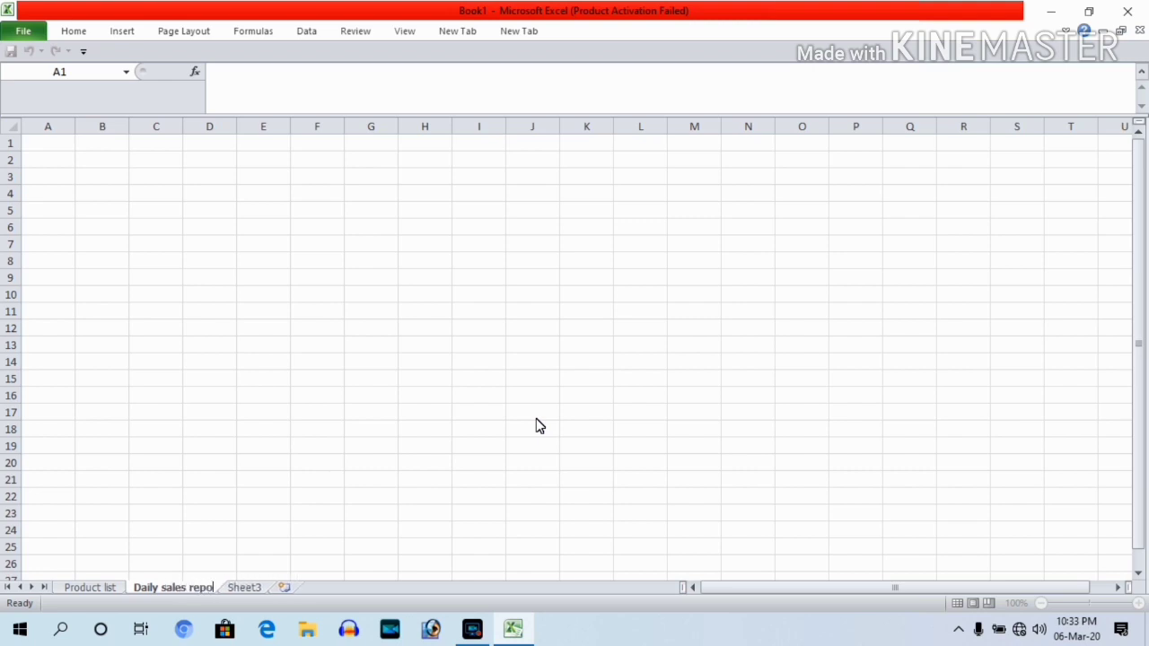
pyautogui.write('rt')
pyautogui.click(393, 329)
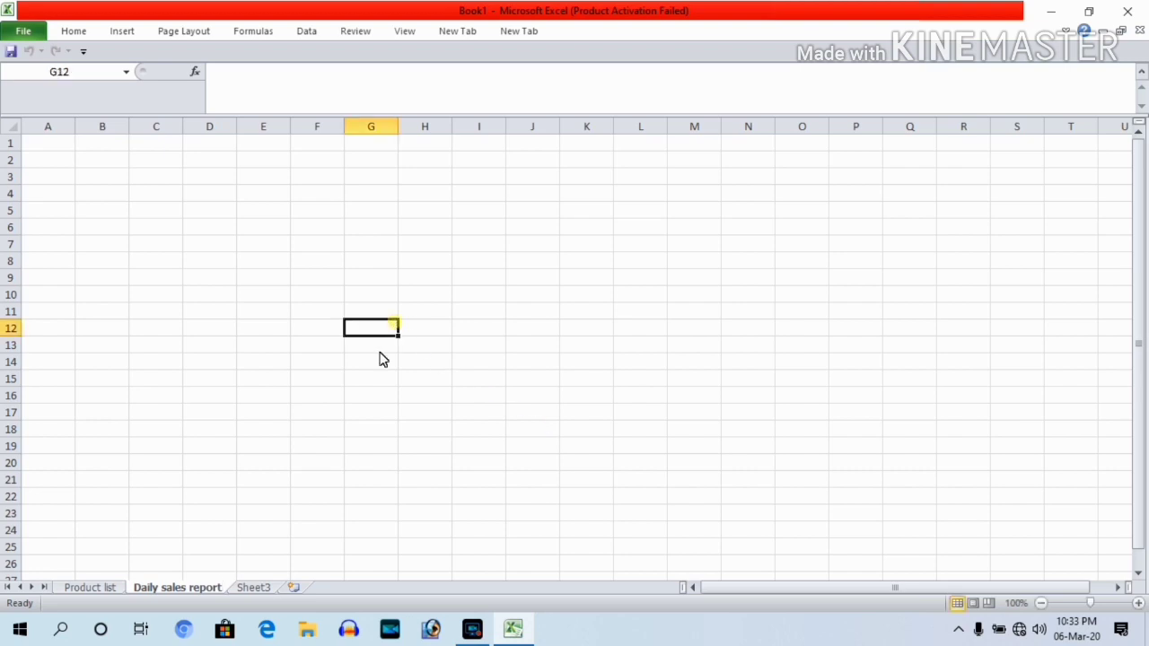
# On the Product list sheet, add headings 'Product list' in B3 and 'Price' in C3, widening column B
pyautogui.click(104, 587)
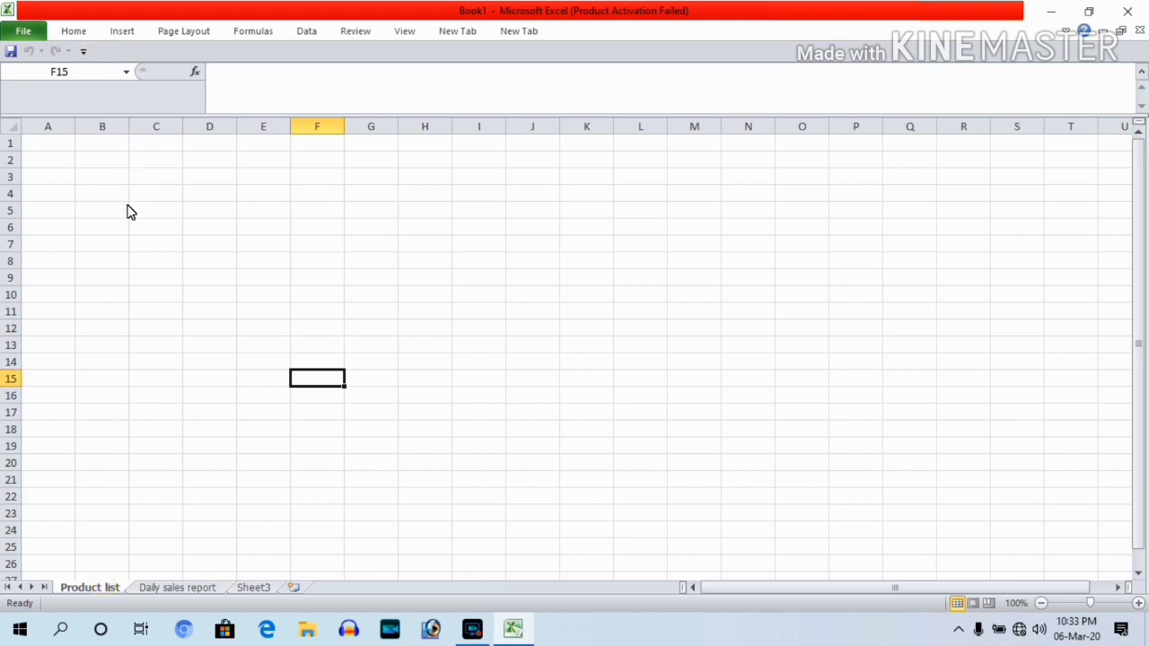
pyautogui.click(109, 178)
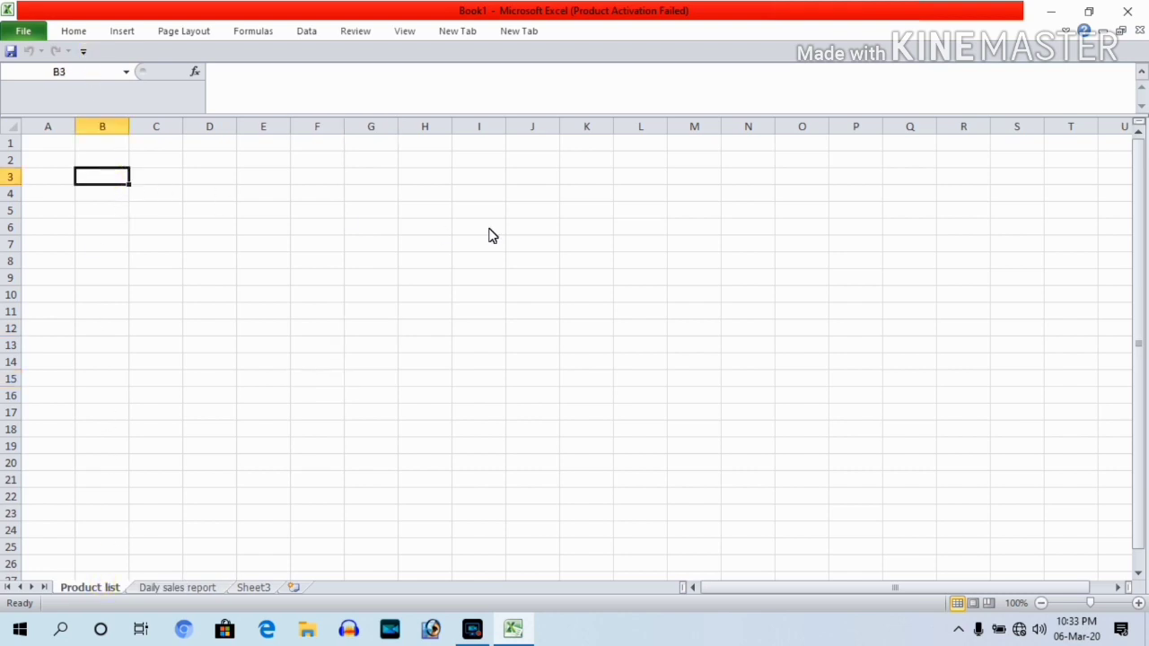
pyautogui.write('Pro')
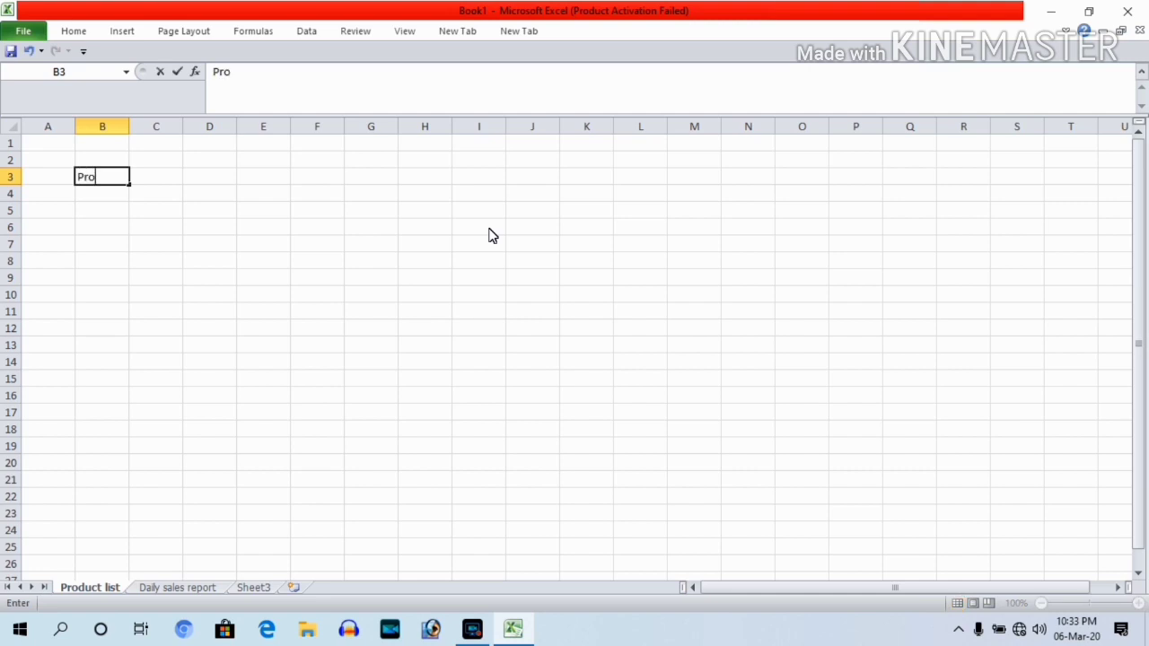
pyautogui.write('duct')
pyautogui.write(' l')
pyautogui.write('ist')
pyautogui.press('Tab')
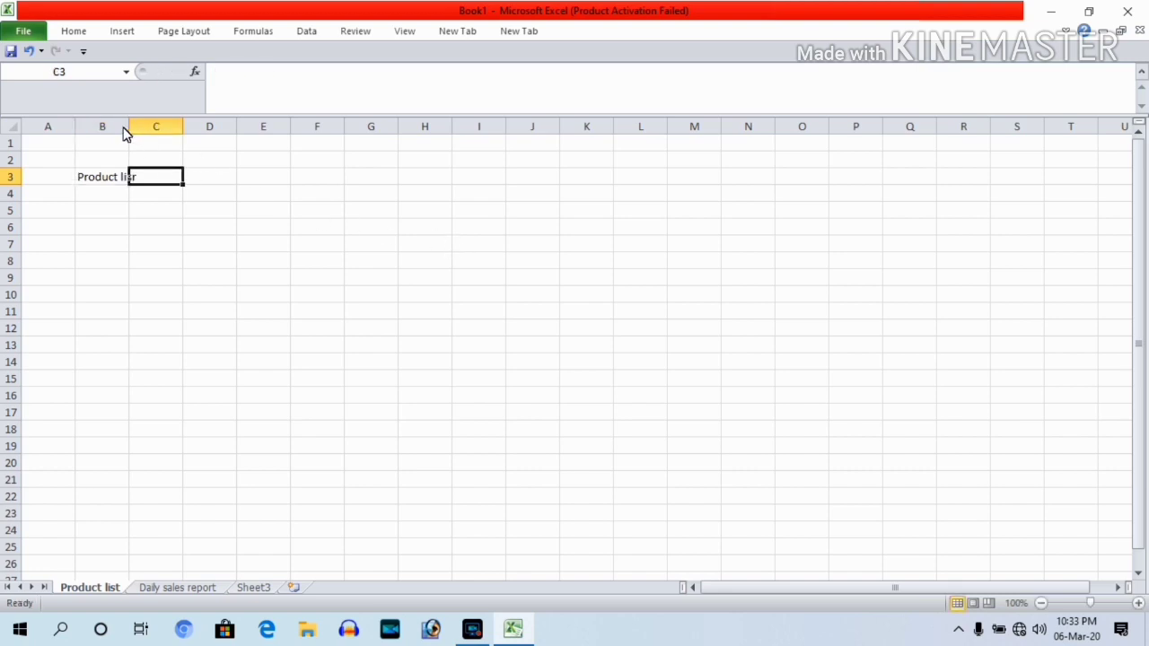
pyautogui.moveTo(129, 131); pyautogui.dragTo(140, 131)
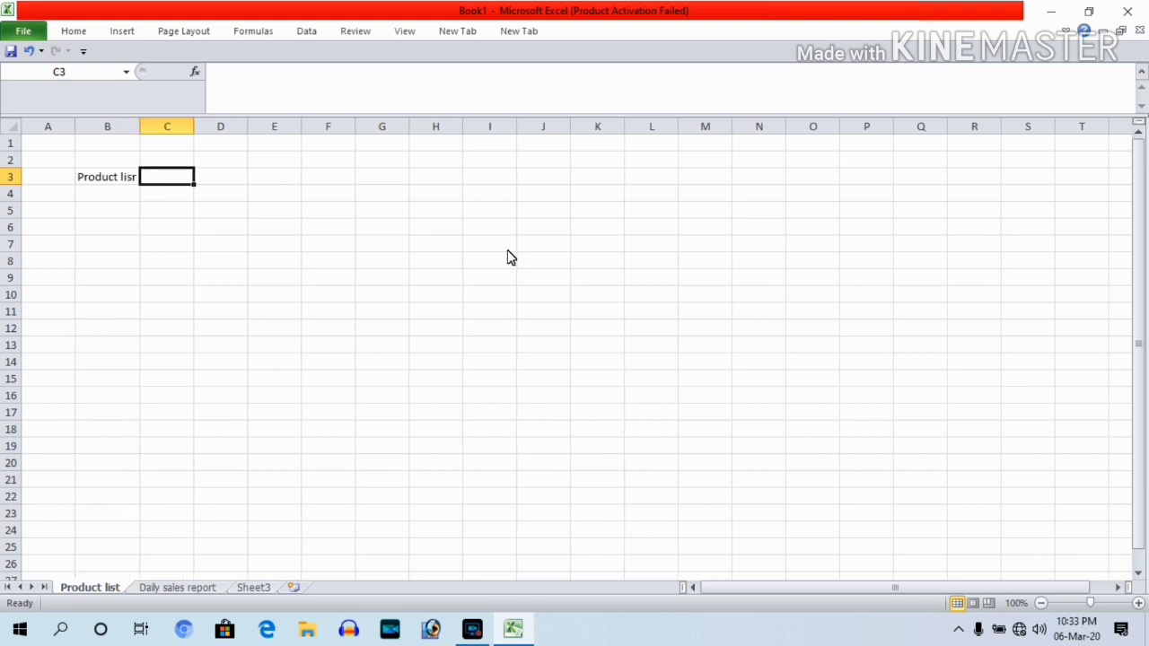
pyautogui.write('P')
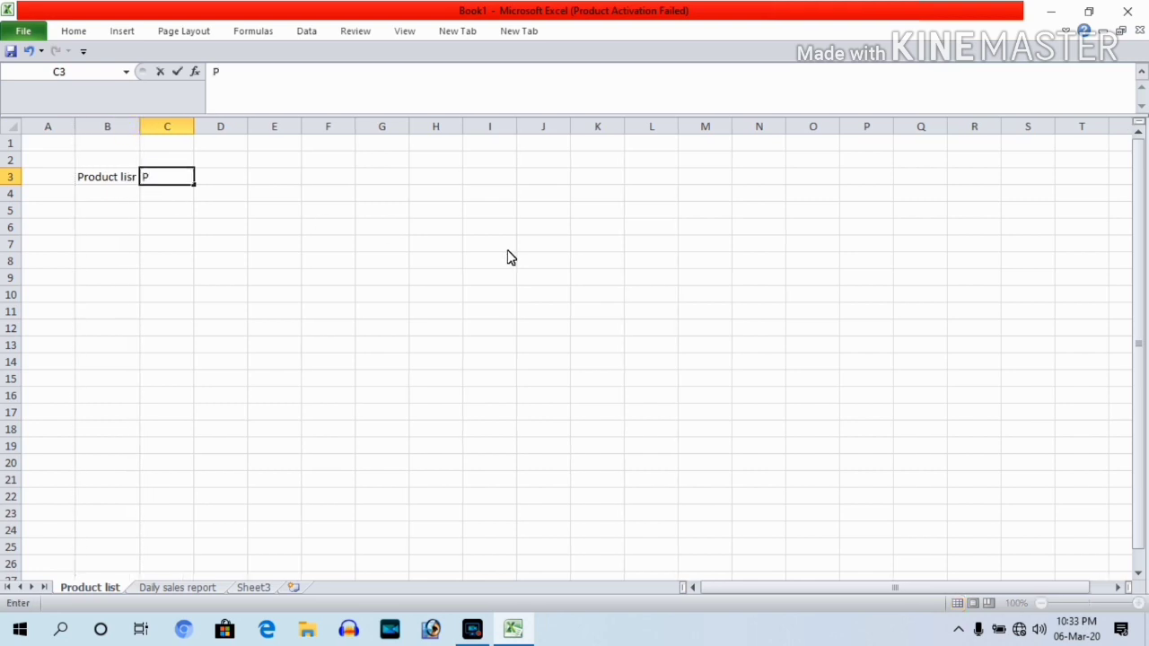
pyautogui.write('rice')
pyautogui.click(476, 193)
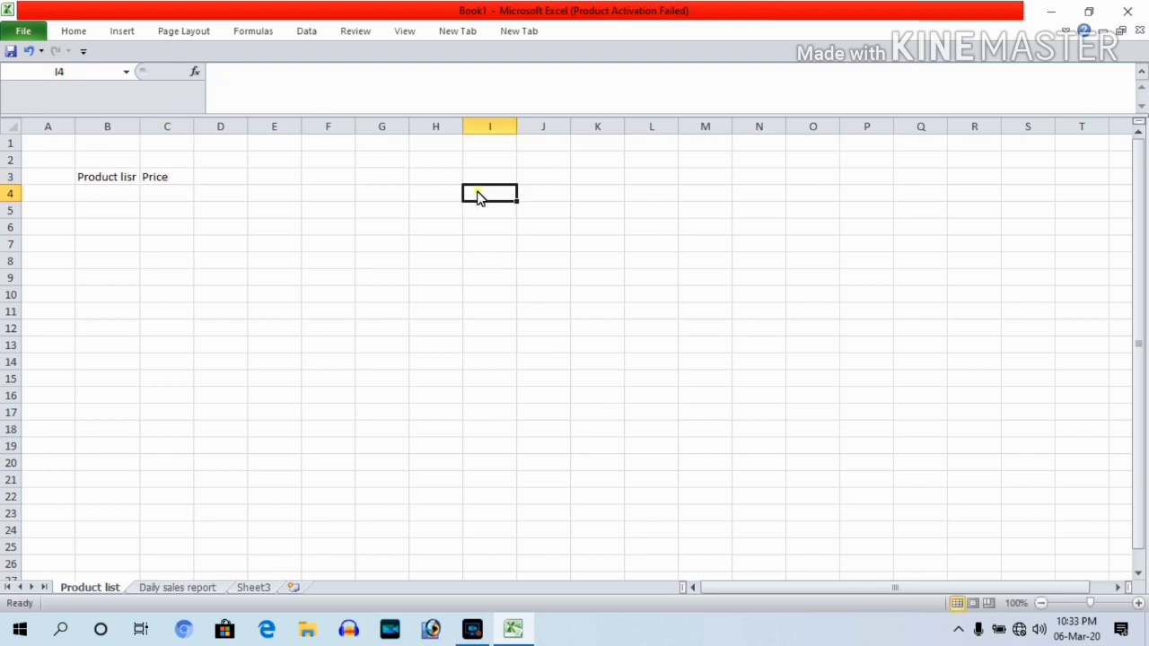
# Enter the products Ac, Frizz, Tv, Mobile and Rice cooker in B4:B8
pyautogui.click(106, 195)
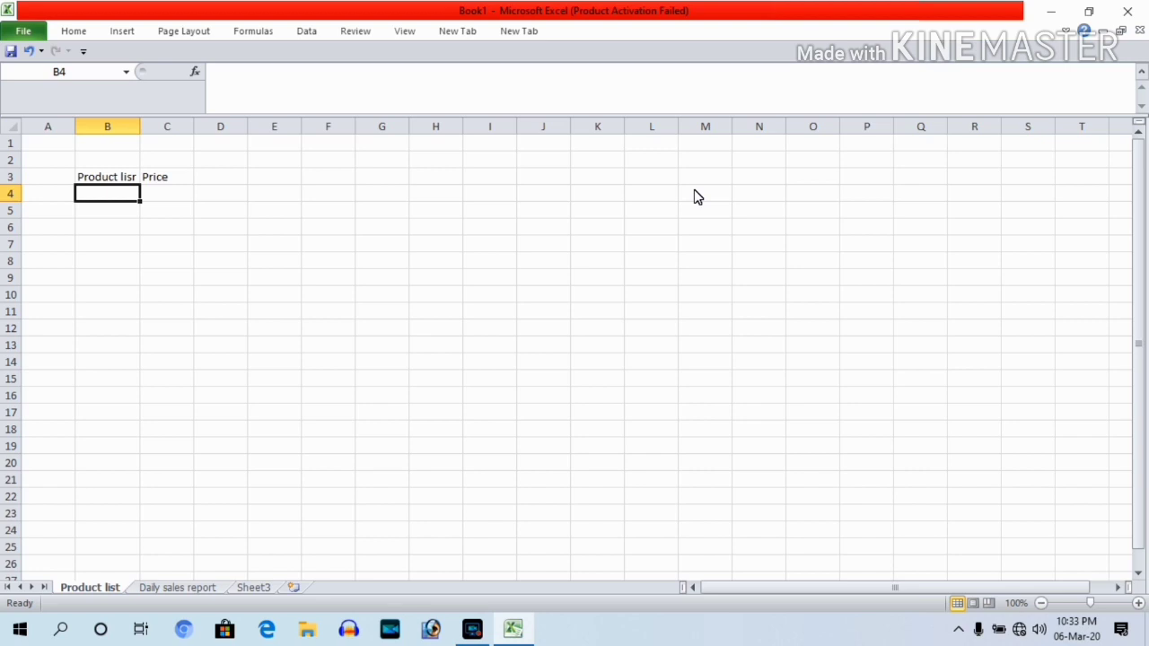
pyautogui.write('Ac')
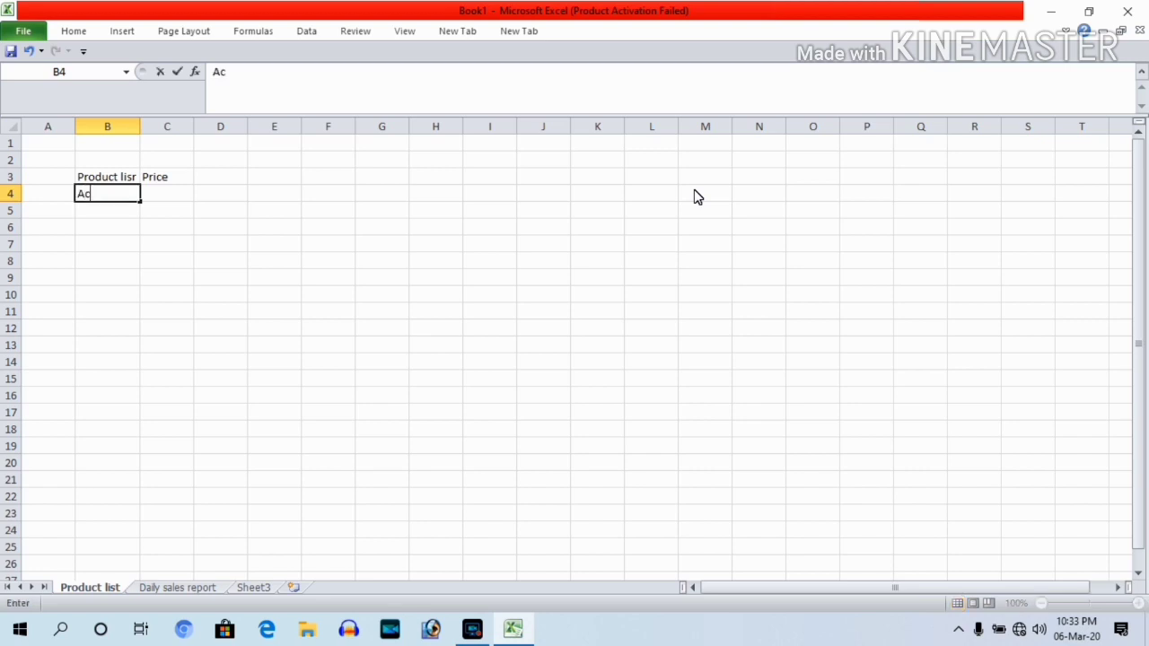
pyautogui.press('Return')
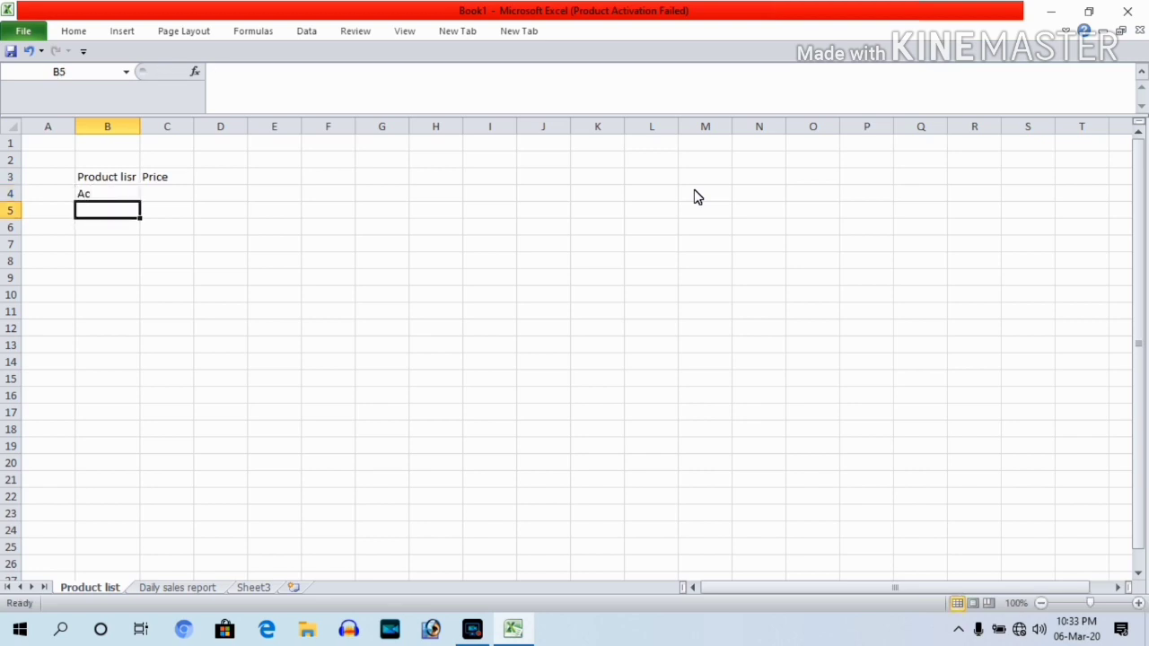
pyautogui.write('Fr')
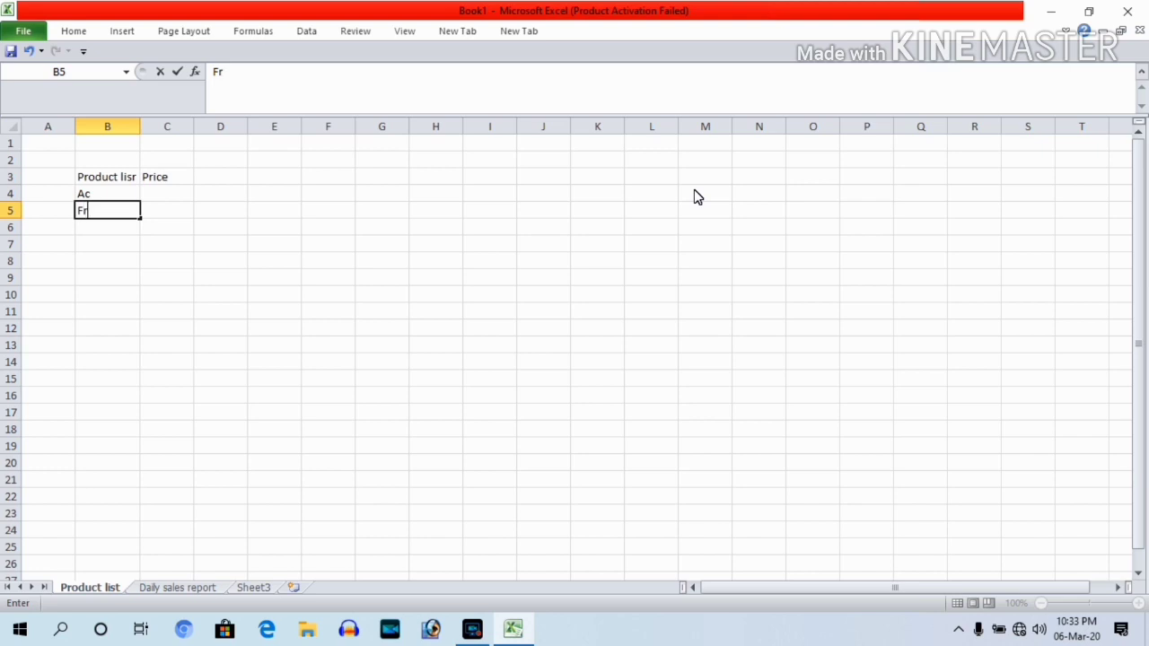
pyautogui.write('izz')
pyautogui.press('Return')
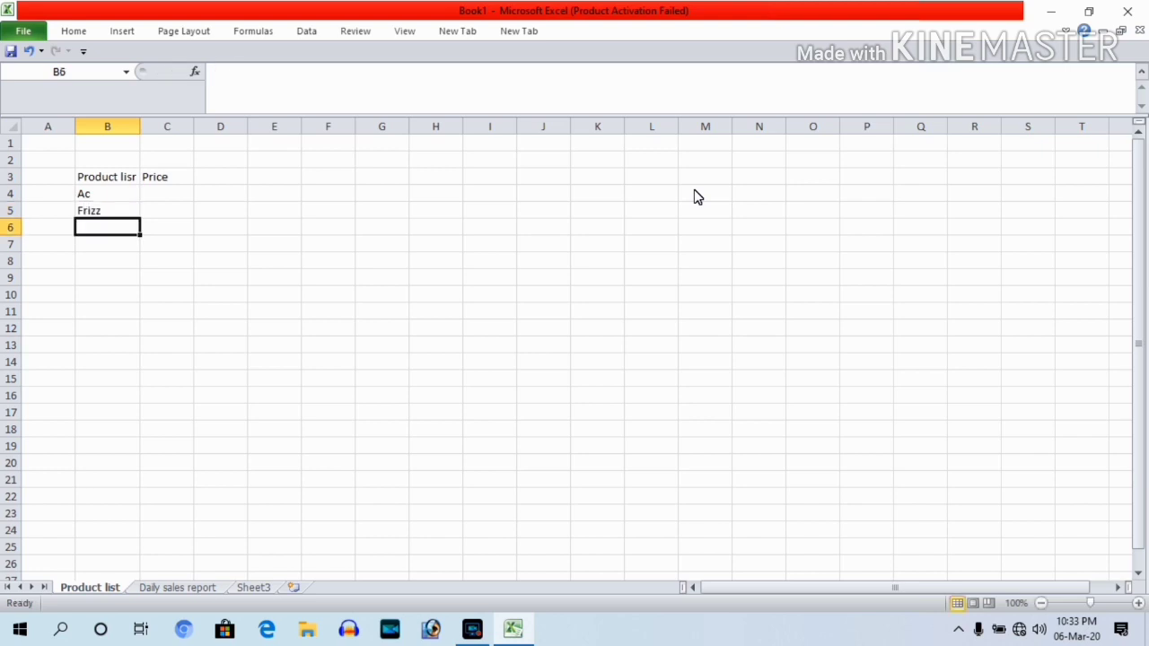
pyautogui.write('T')
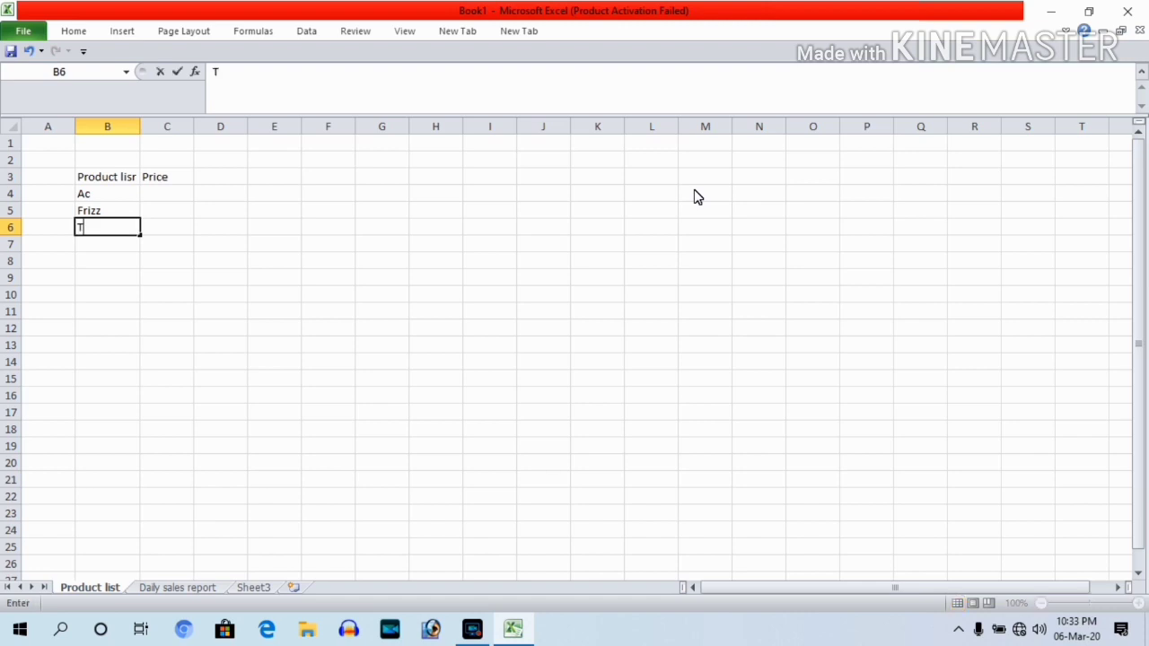
pyautogui.write('v')
pyautogui.press('Return')
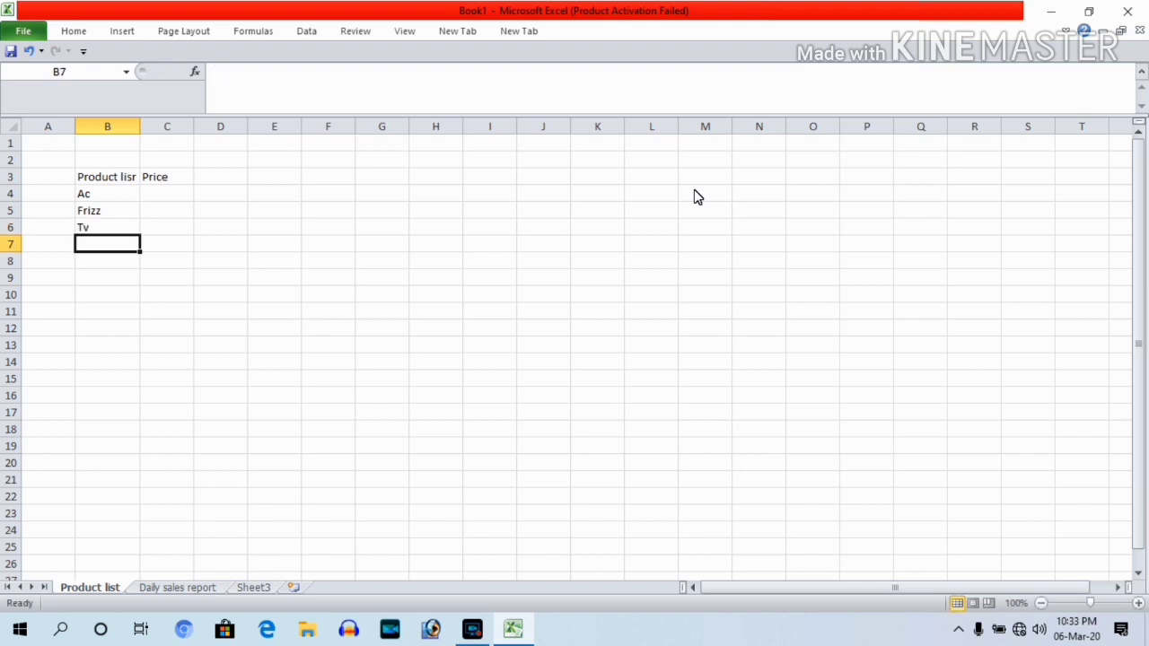
pyautogui.write('M')
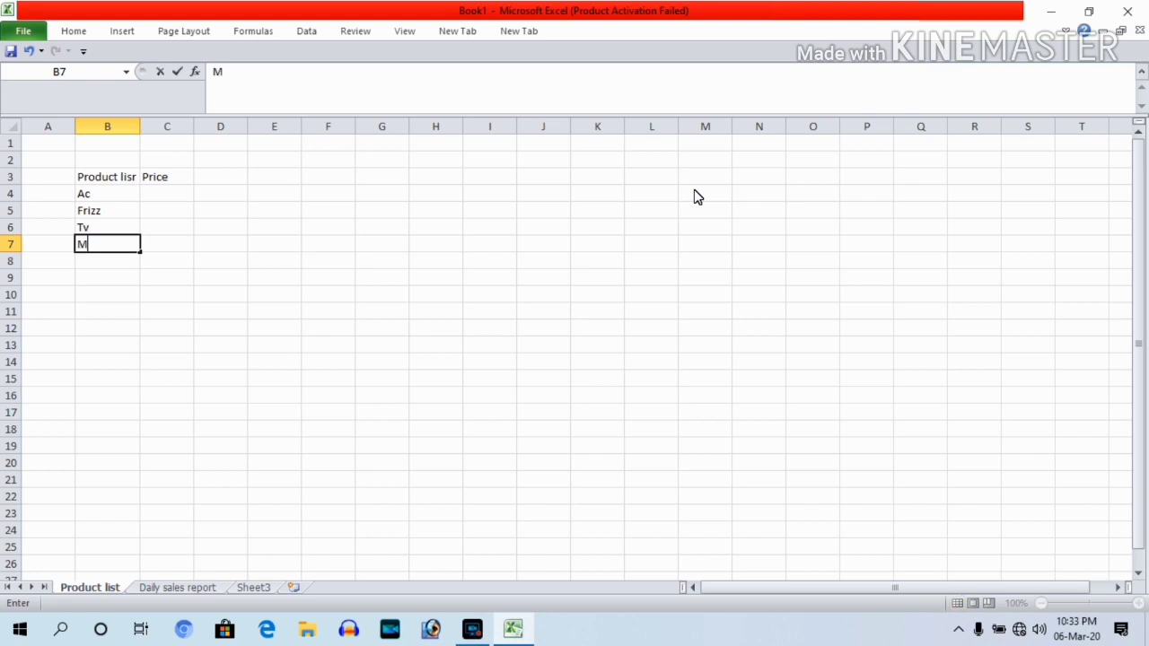
pyautogui.write('obi')
pyautogui.write('le')
pyautogui.press('Return')
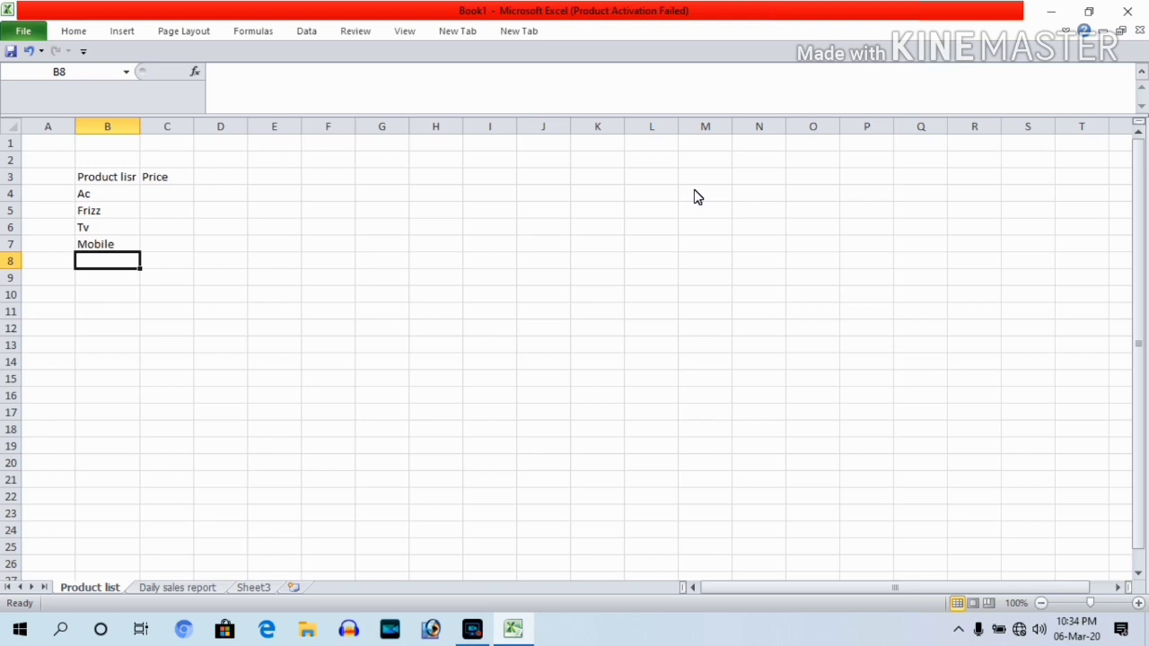
pyautogui.write('R')
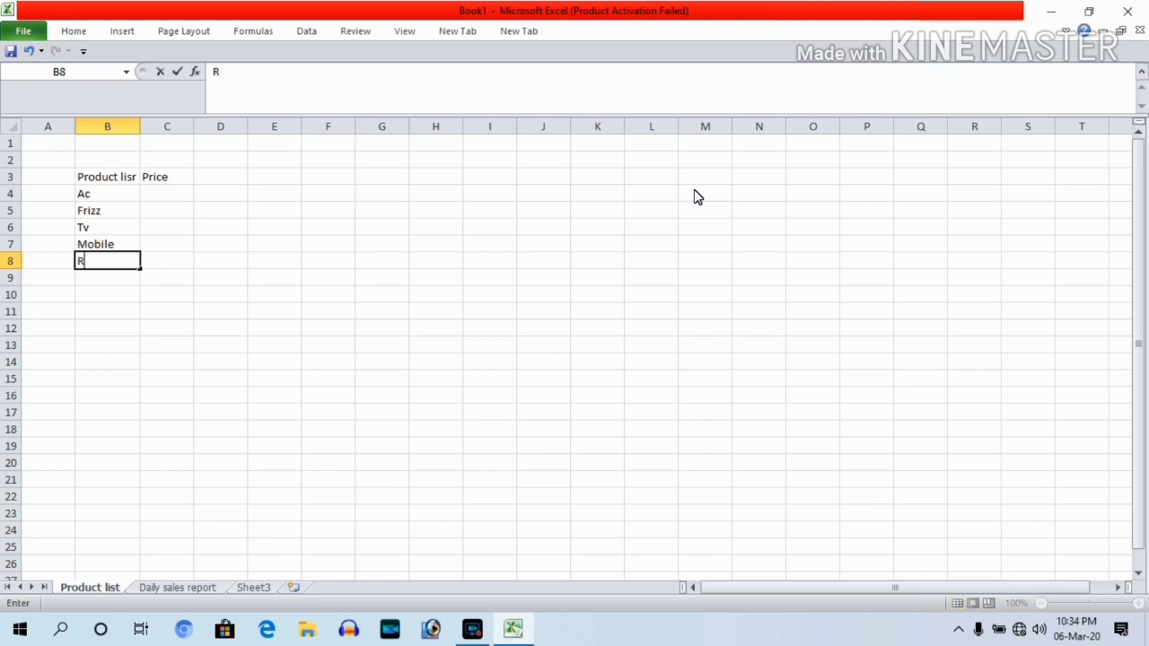
pyautogui.write('ice ')
pyautogui.write('cook')
pyautogui.write('er')
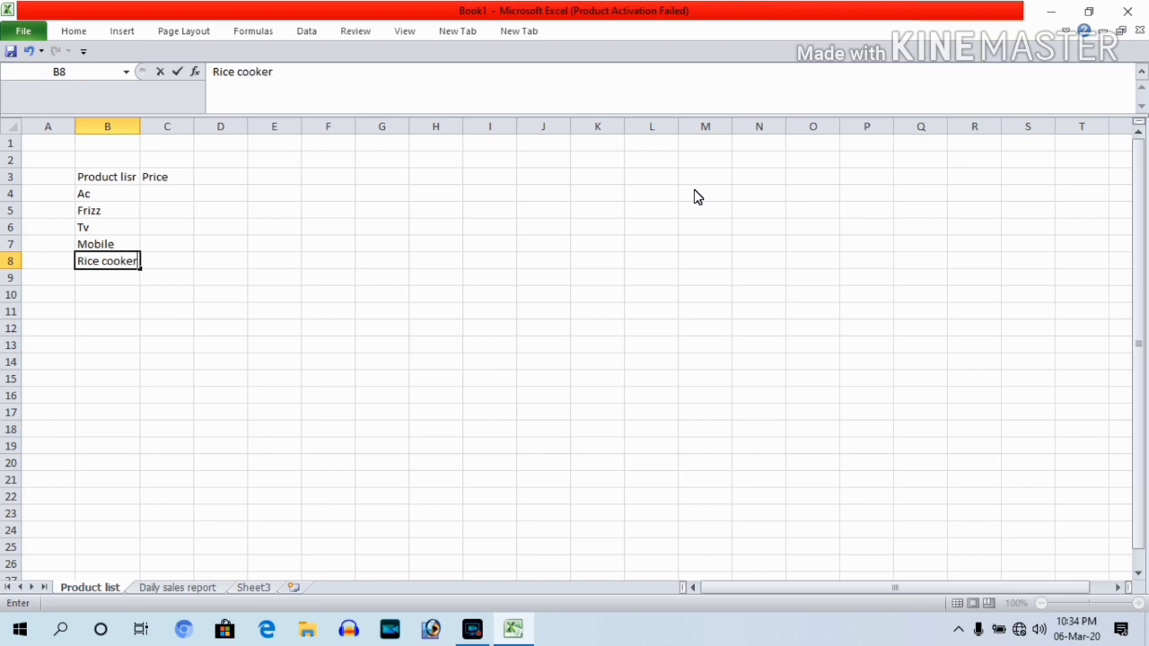
# Enter prices 30000, 35000, 12000, 15000 and 2500 in C4:C8 beside the products
pyautogui.click(293, 296)
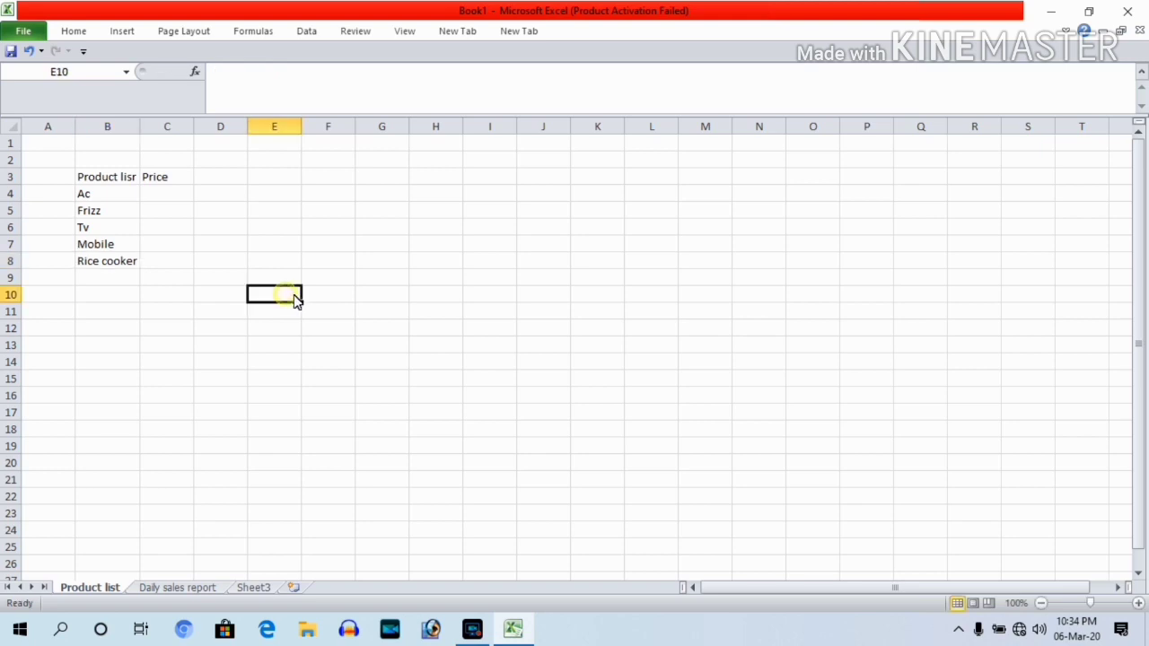
pyautogui.click(171, 203)
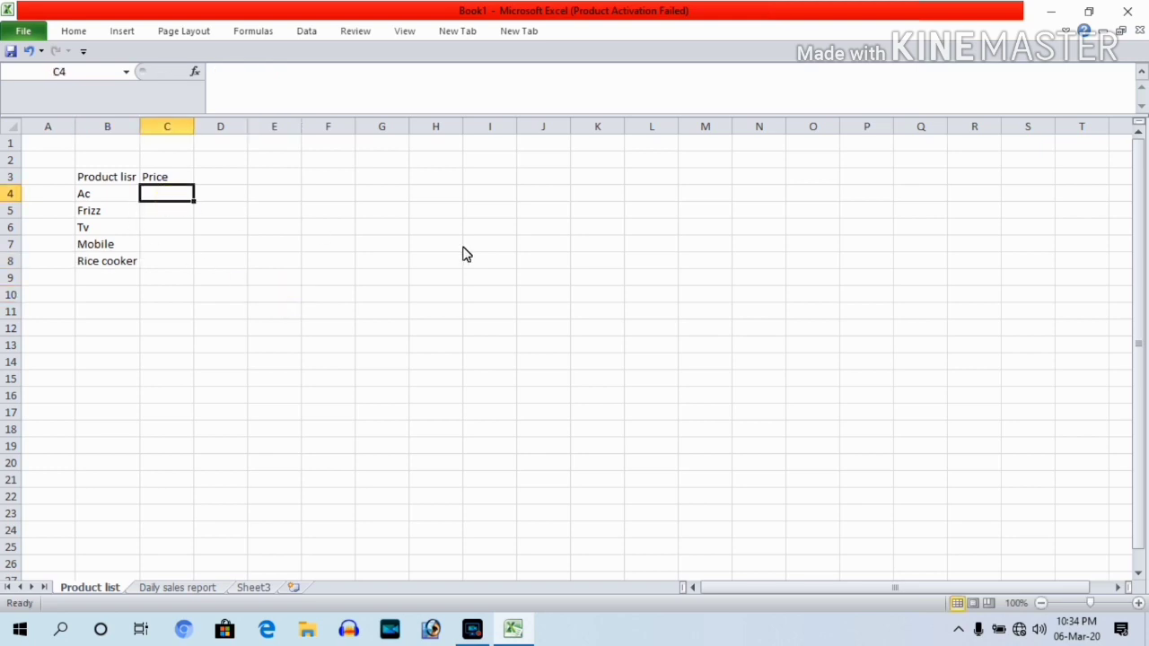
pyautogui.write('30')
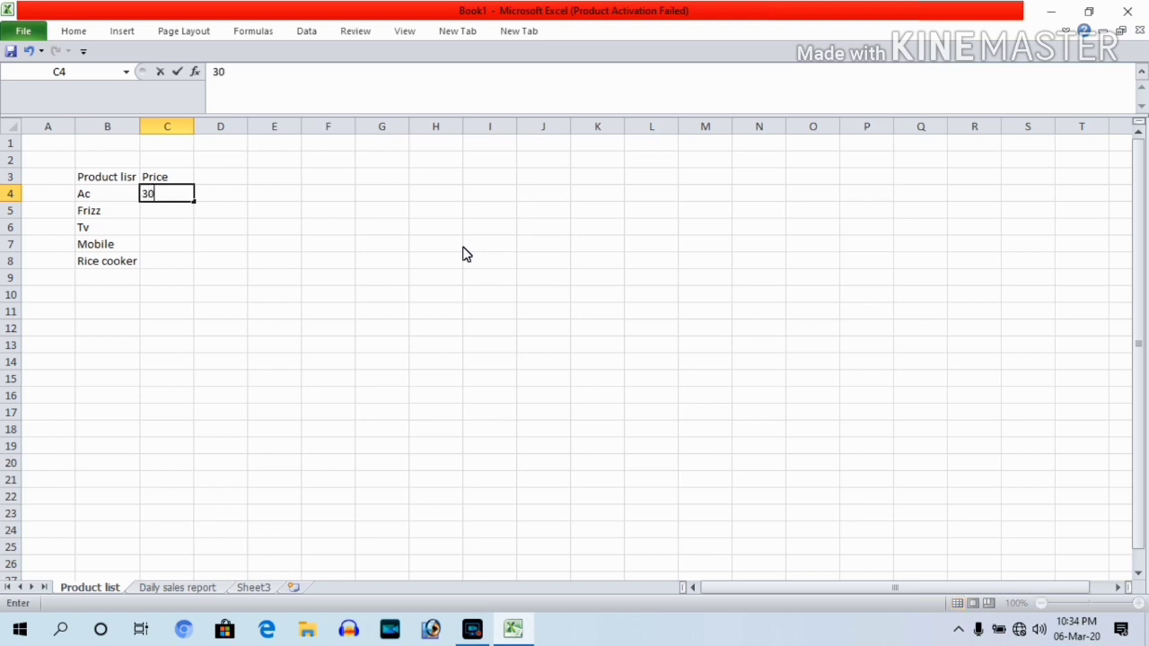
pyautogui.write('000')
pyautogui.press('Return')
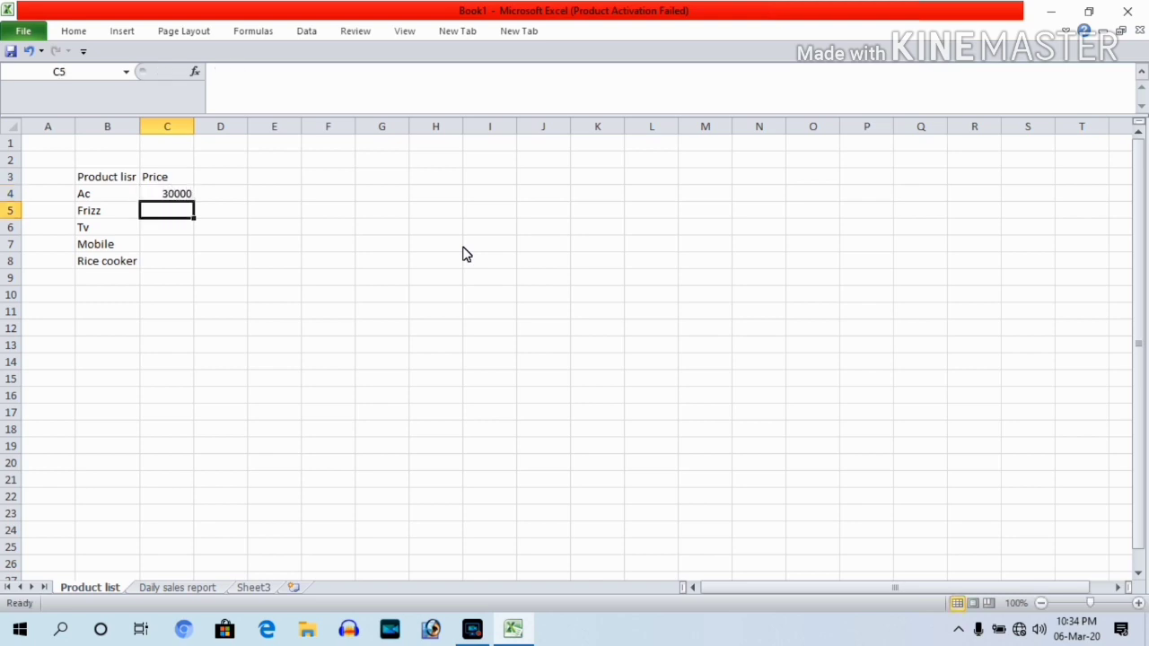
pyautogui.write('35')
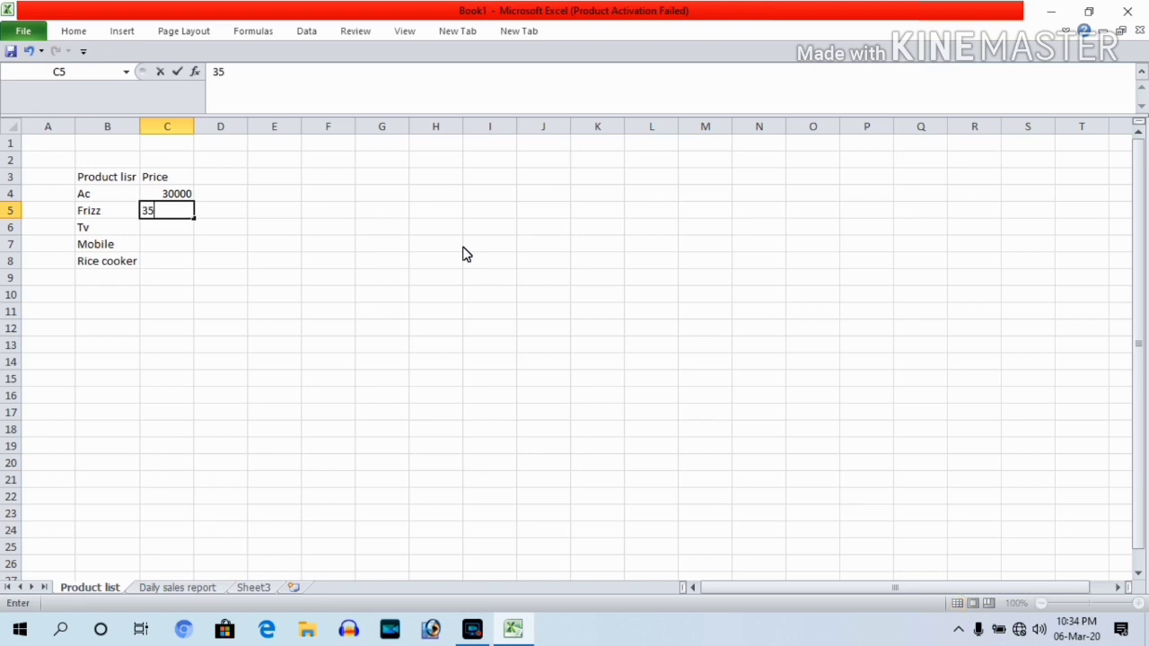
pyautogui.write('000')
pyautogui.press('Return')
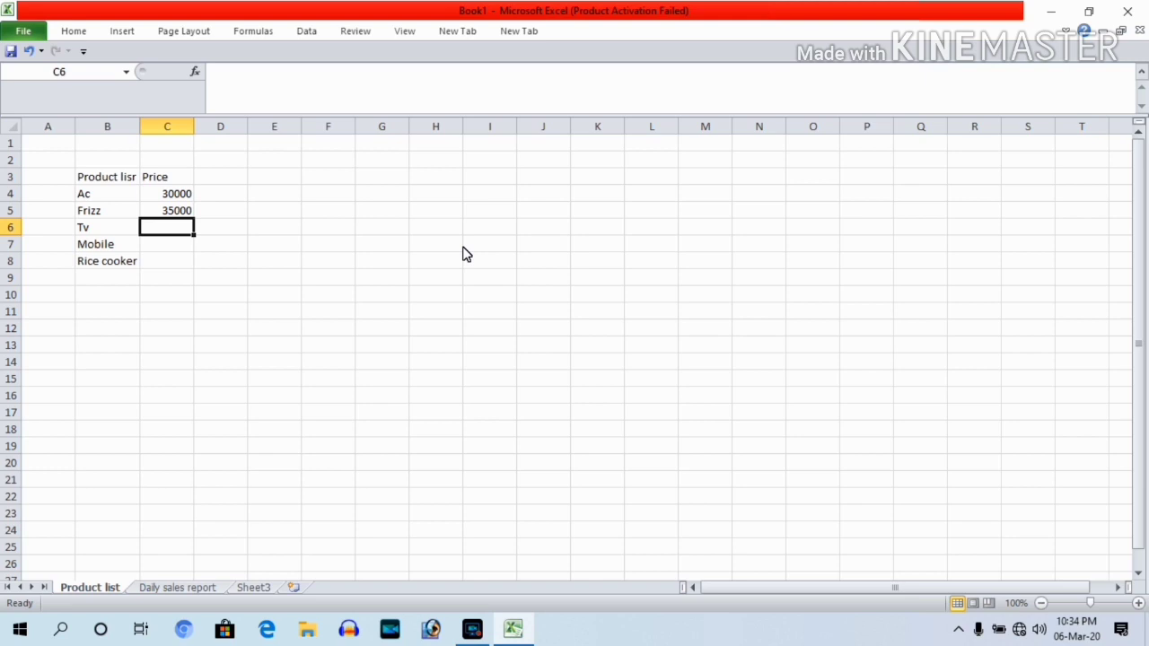
pyautogui.write('1200')
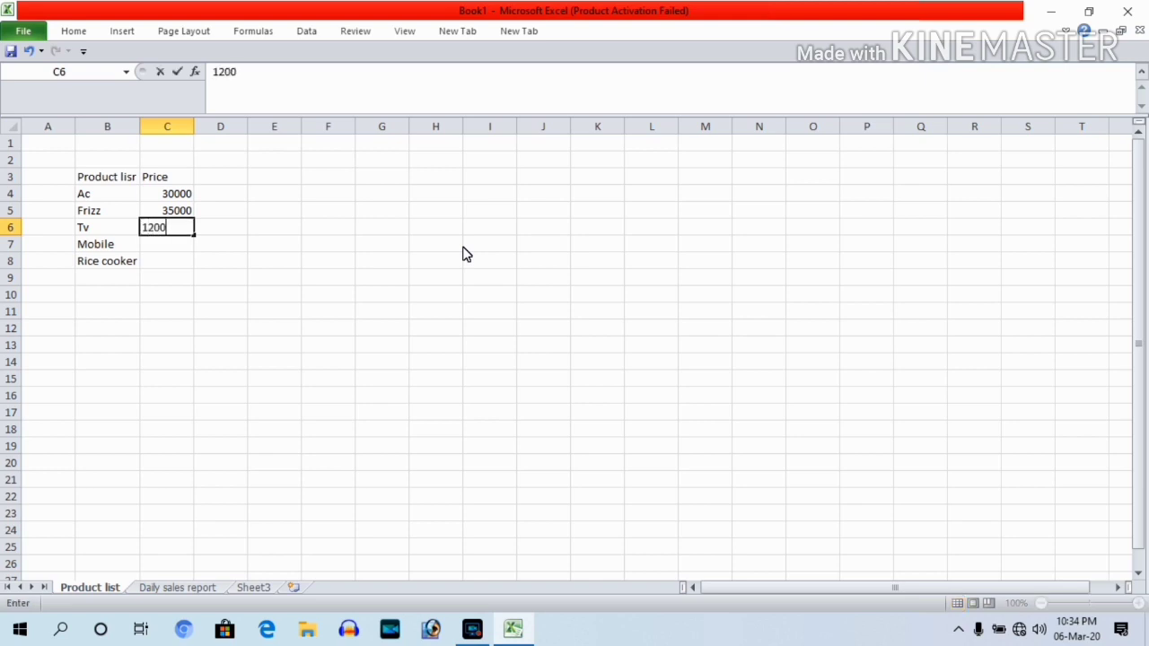
pyautogui.write('0')
pyautogui.press('Return')
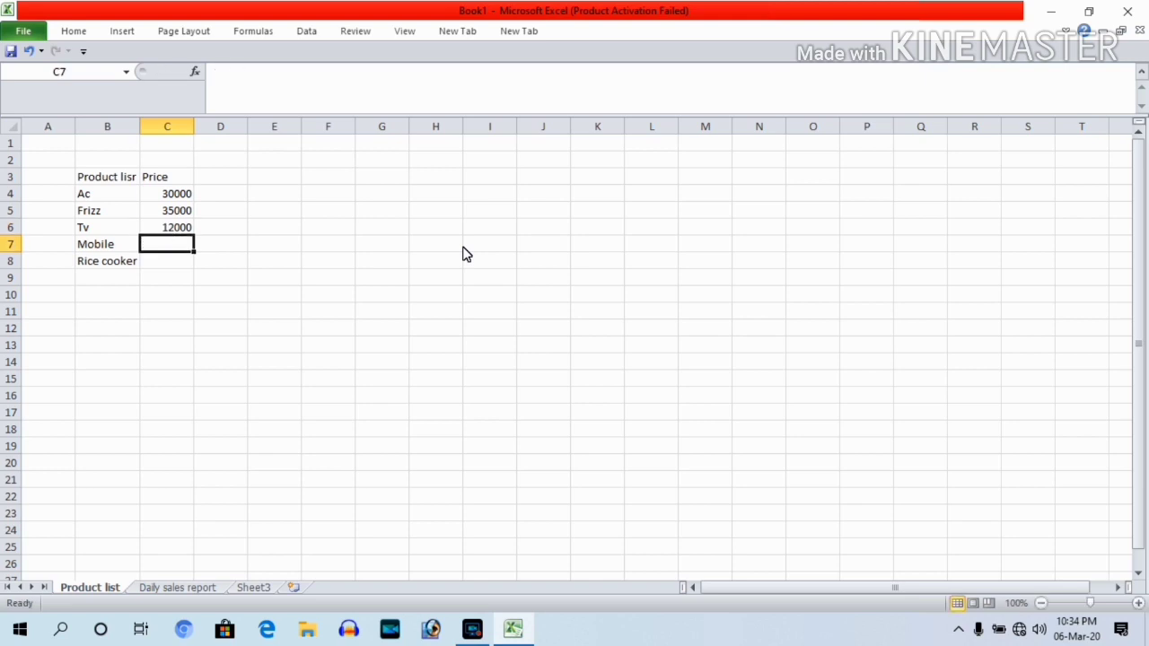
pyautogui.write('1500')
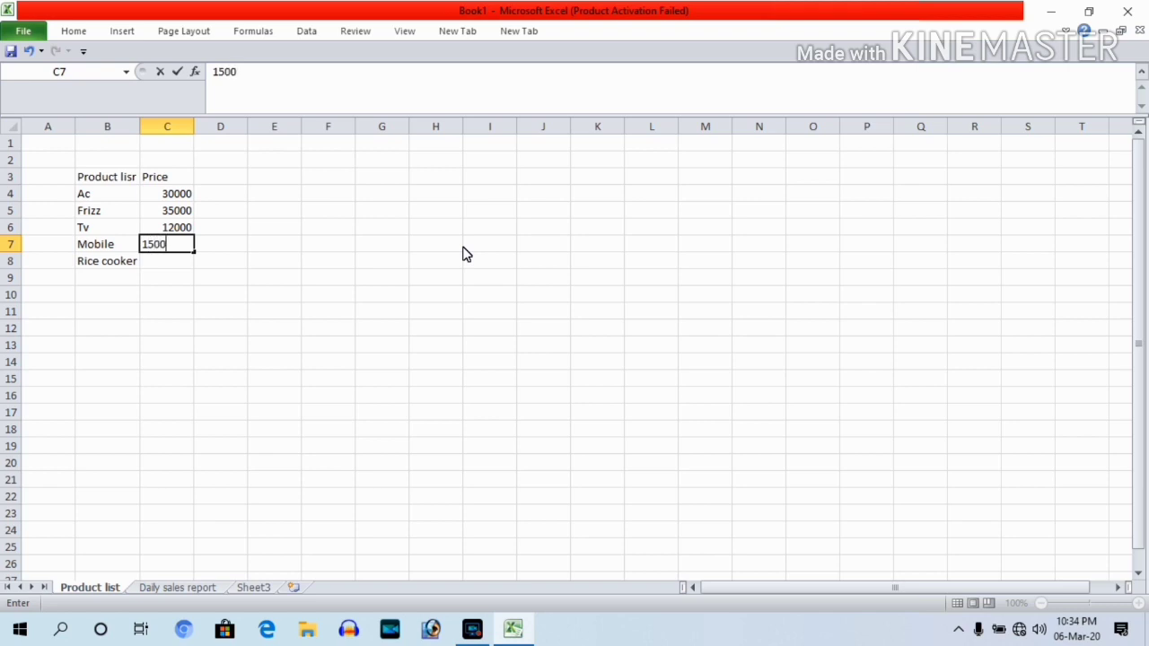
pyautogui.write('0')
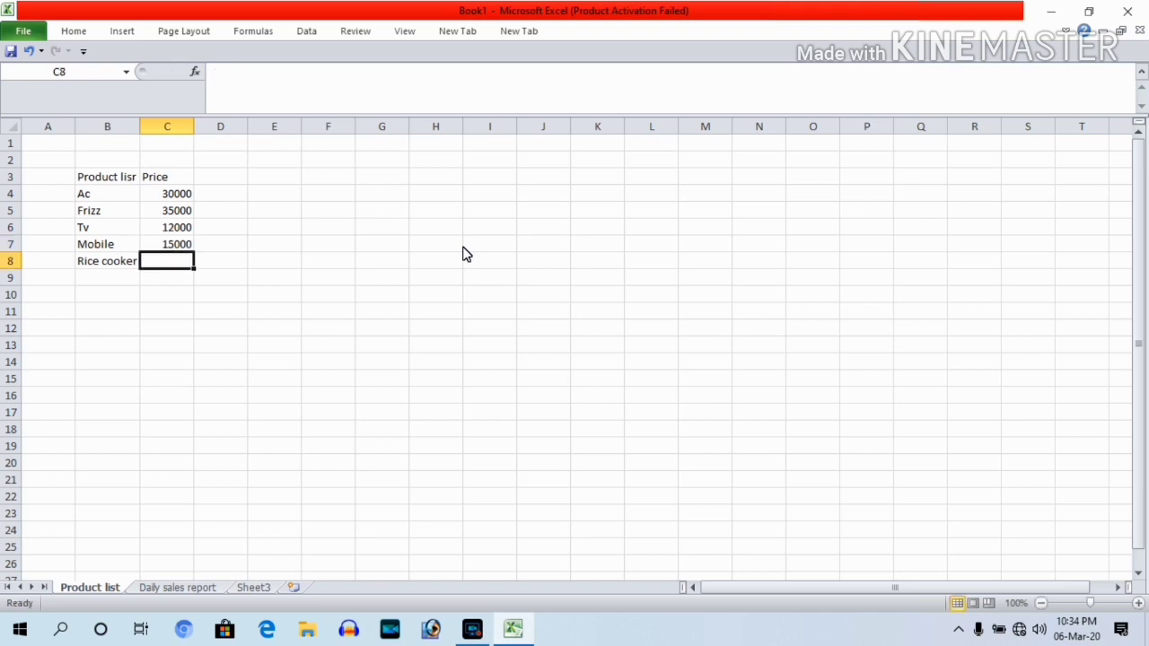
pyautogui.write('25')
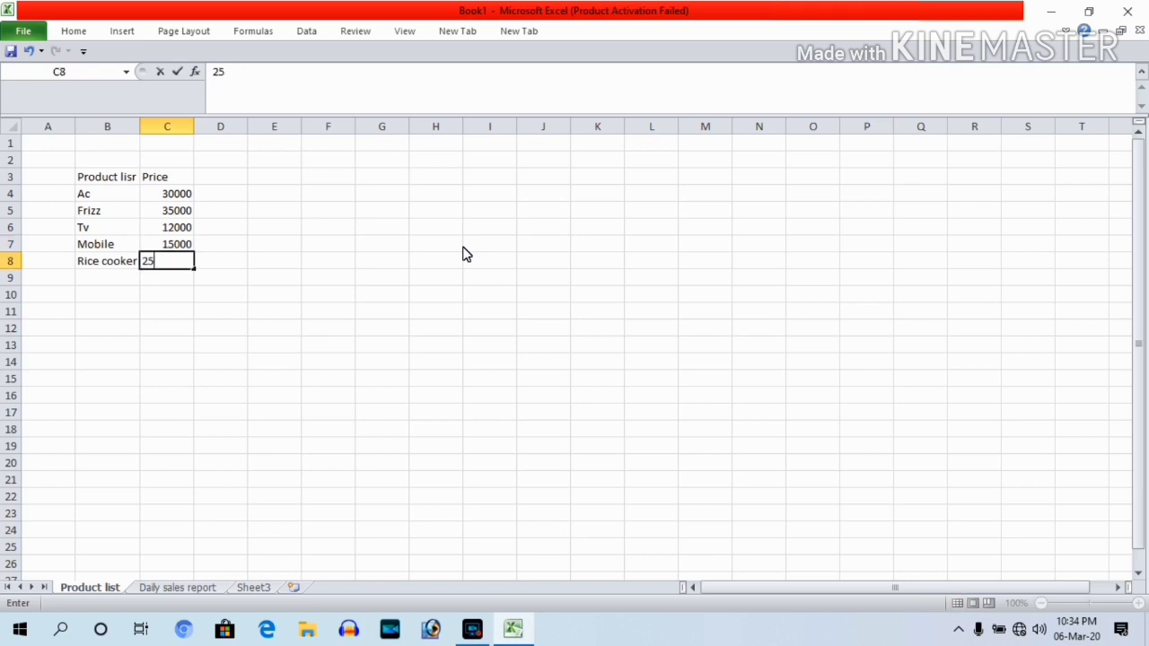
pyautogui.write('00')
pyautogui.click(406, 266)
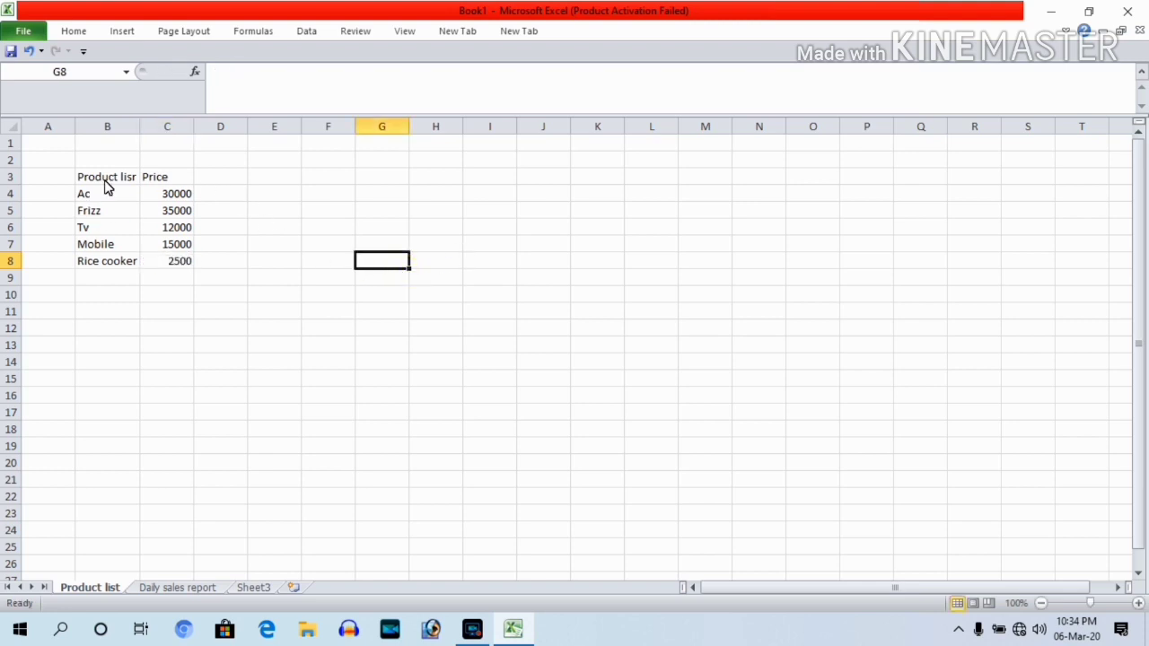
# Format B3:B8 as Table1 with headers, then go to the Daily sales report sheet
pyautogui.moveTo(105, 179); pyautogui.dragTo(109, 267)
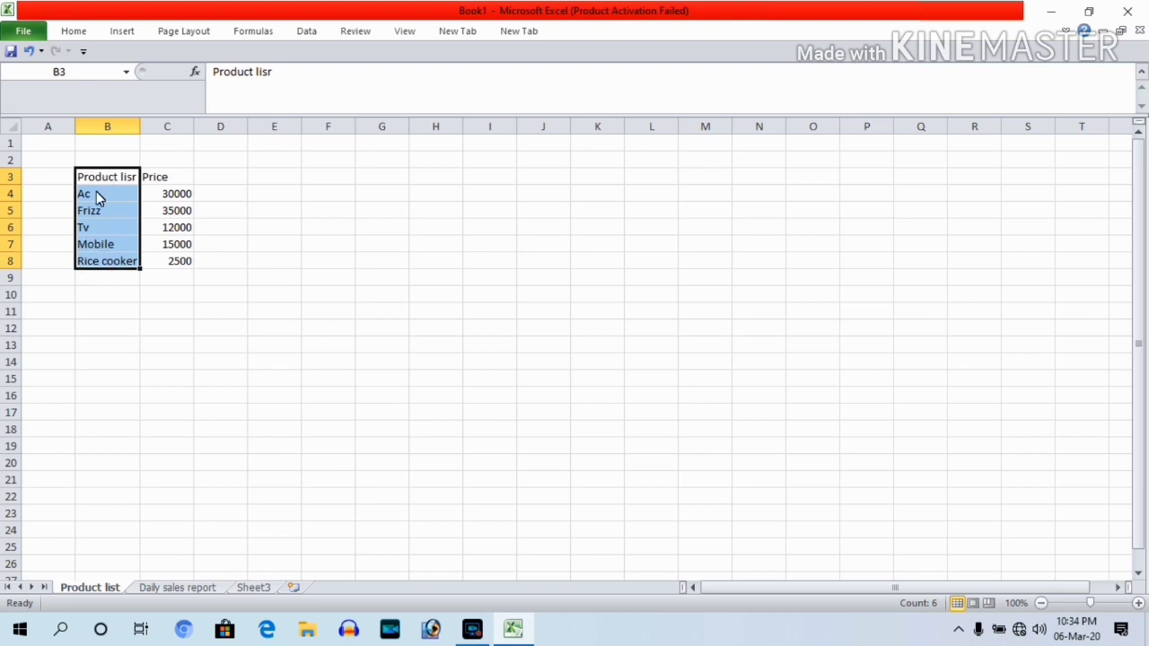
pyautogui.click(122, 33)
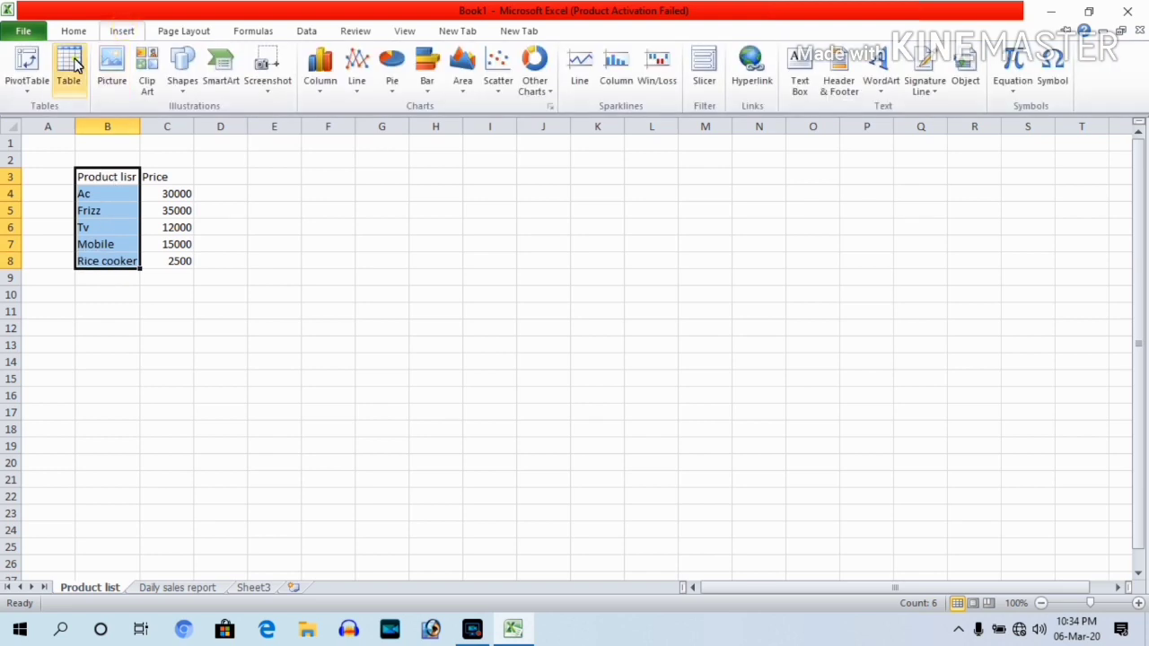
pyautogui.click(73, 65)
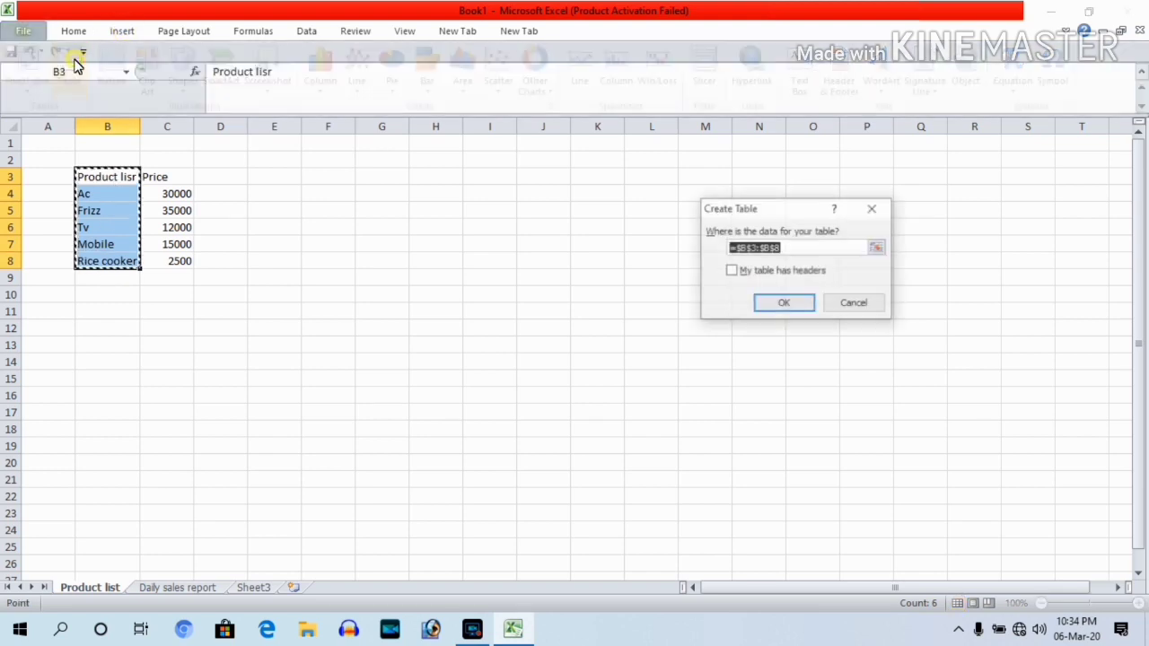
pyautogui.click(731, 272)
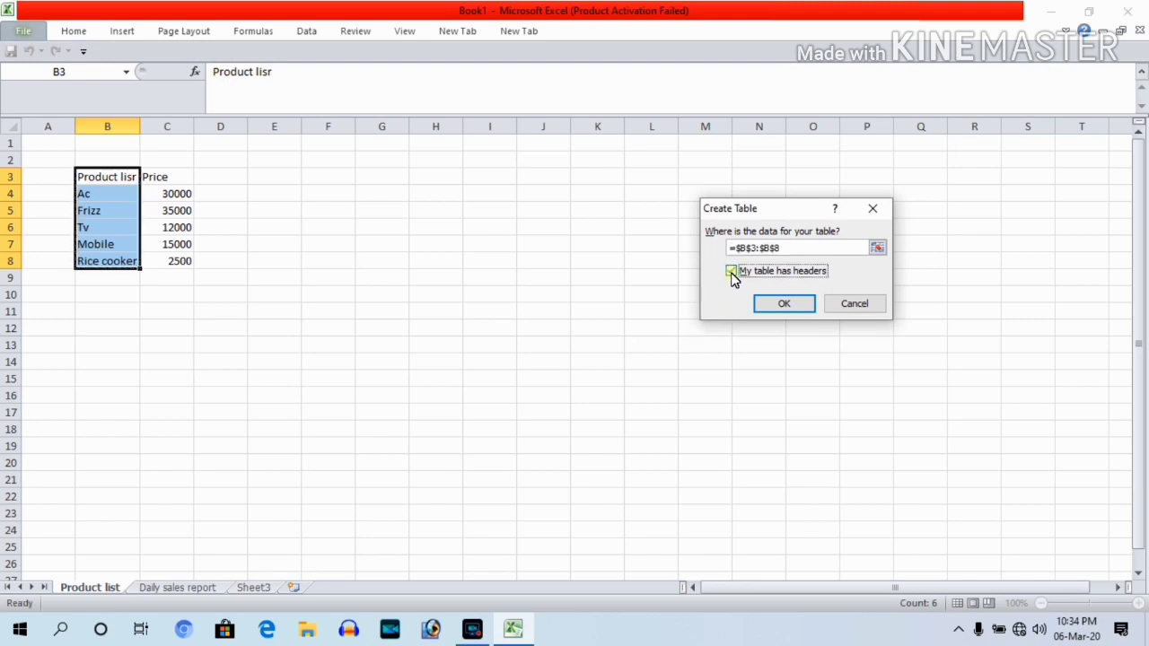
pyautogui.click(779, 305)
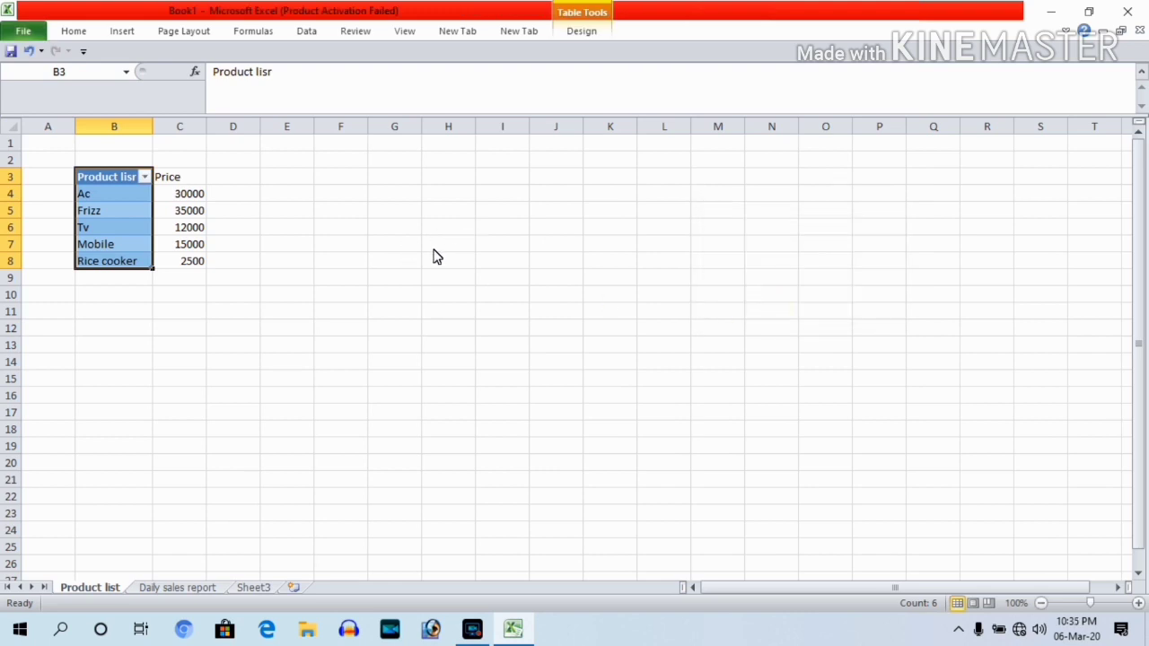
pyautogui.click(584, 30)
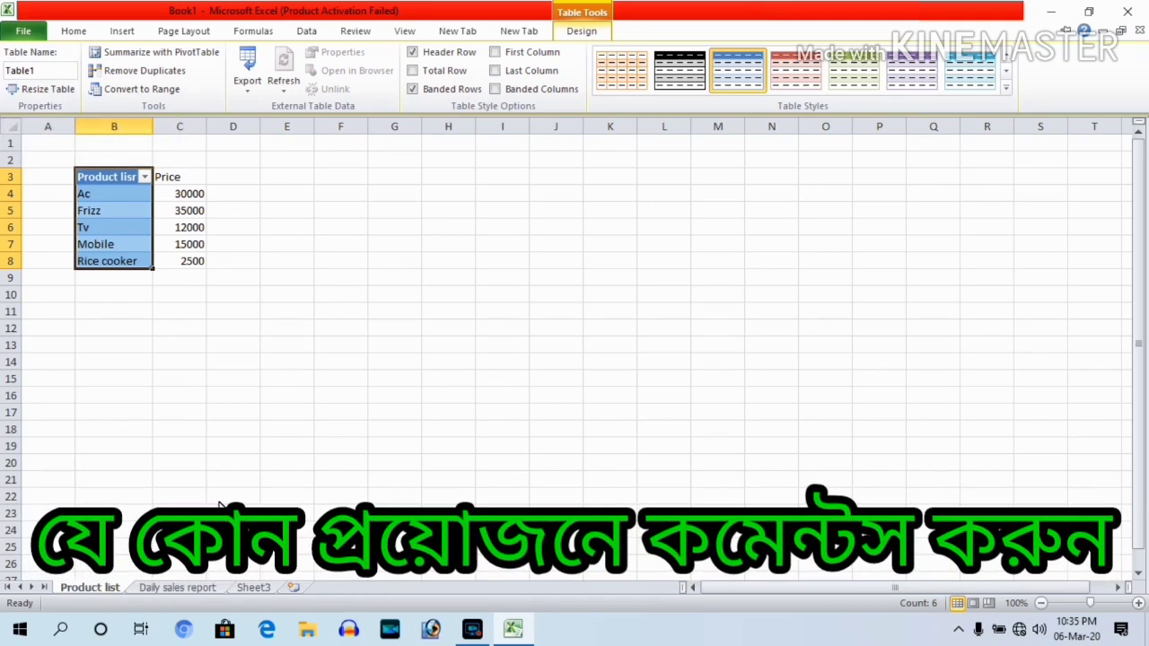
pyautogui.hotkey('ctrl', 'F1')
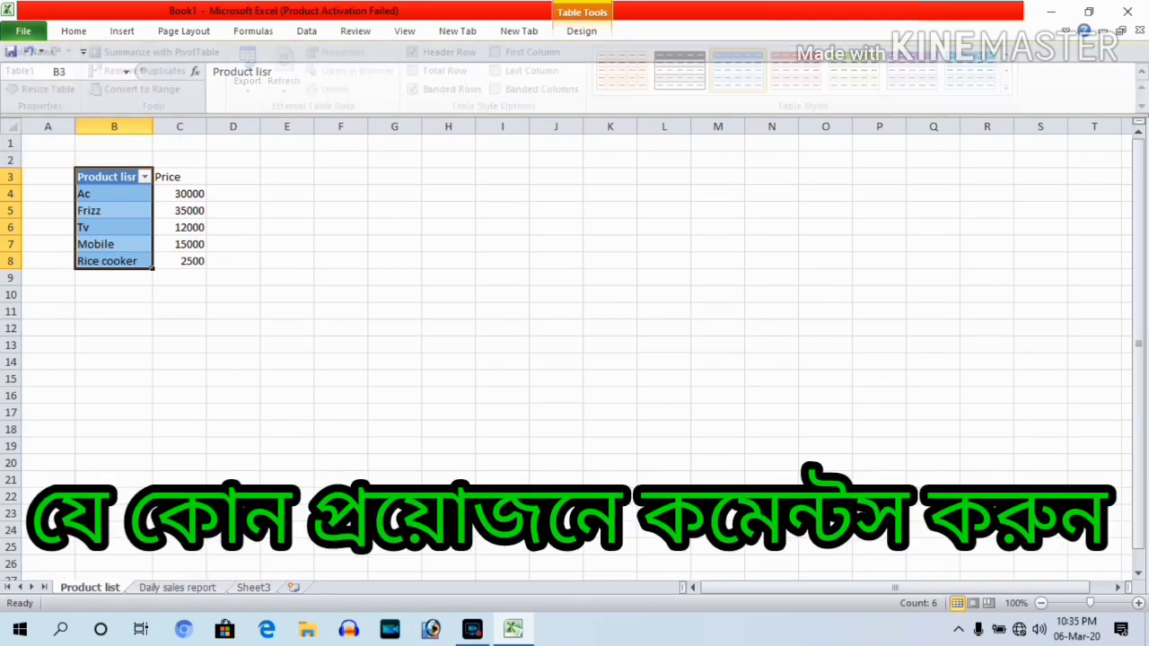
pyautogui.click(197, 588)
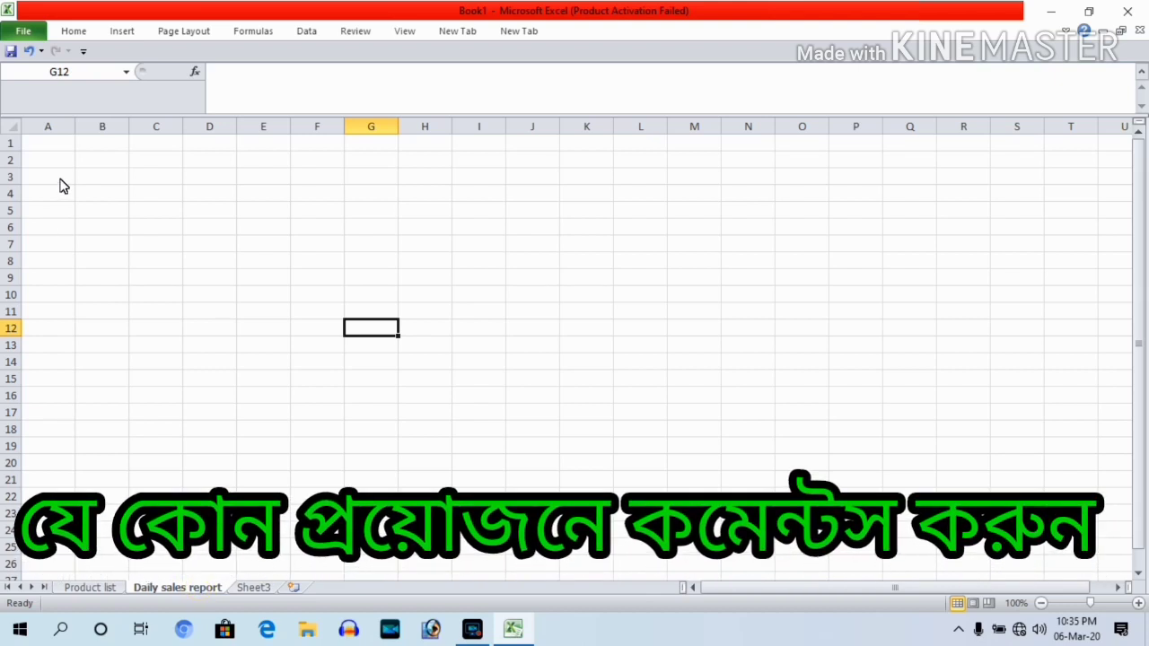
# Apply All Borders to the report area A3:D18 on the Daily sales report sheet
pyautogui.moveTo(59, 179)
pyautogui.mouseDown()
pyautogui.moveTo(225, 199)
pyautogui.moveTo(207, 436)
pyautogui.mouseUp()
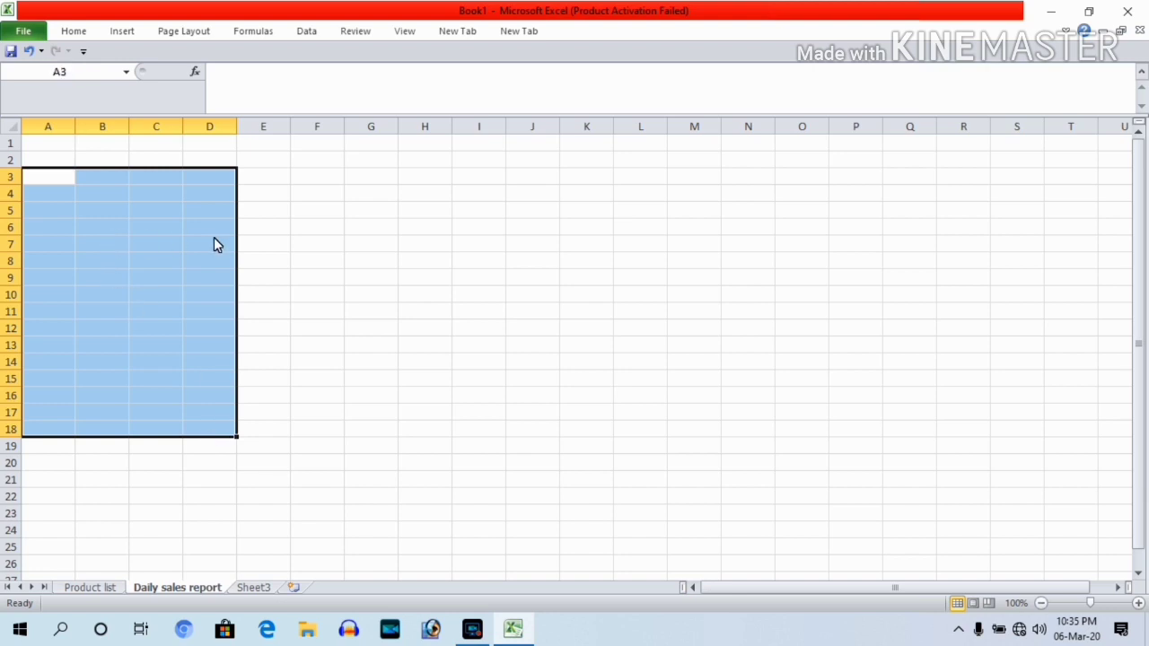
pyautogui.click(80, 32)
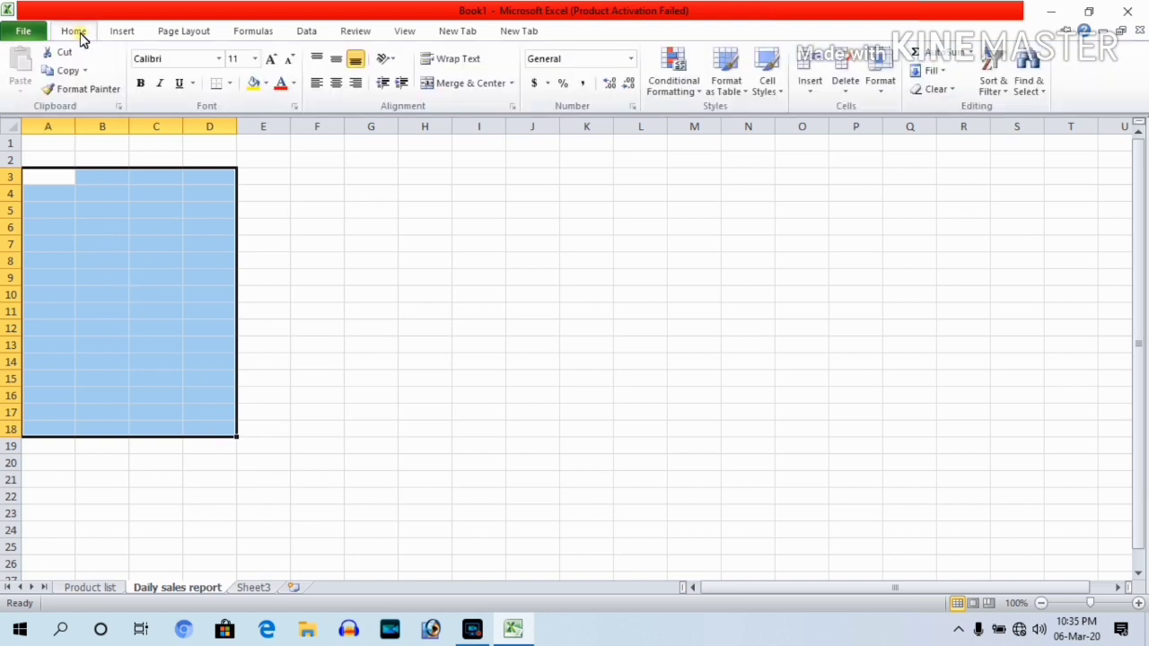
pyautogui.click(228, 83)
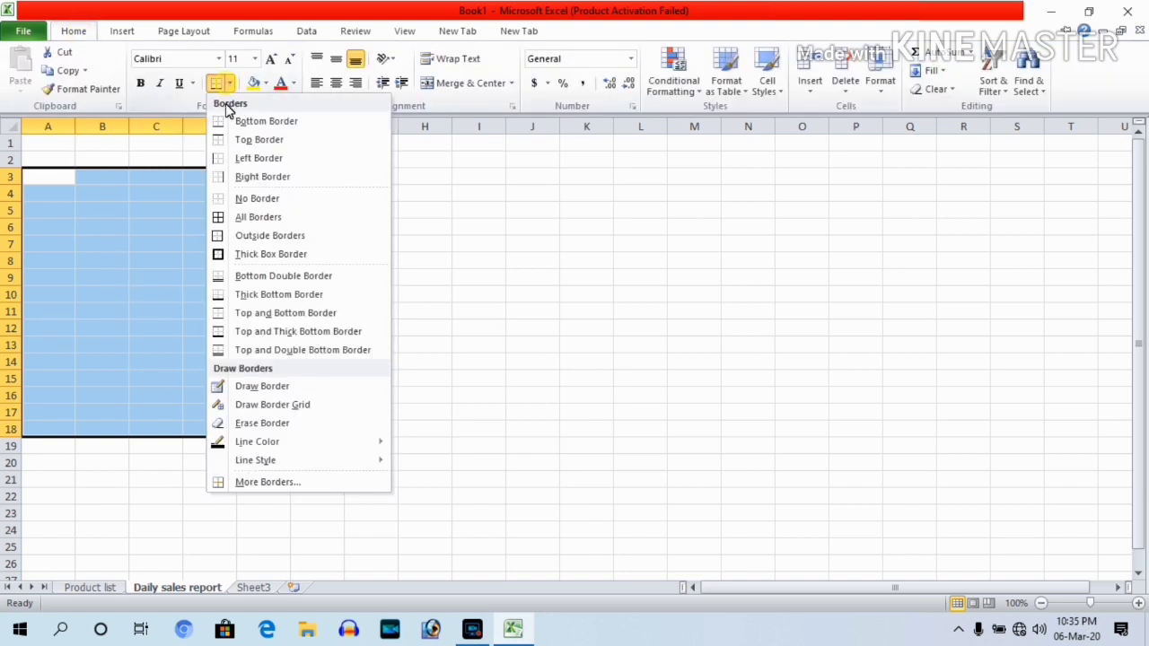
pyautogui.click(276, 222)
pyautogui.click(339, 265)
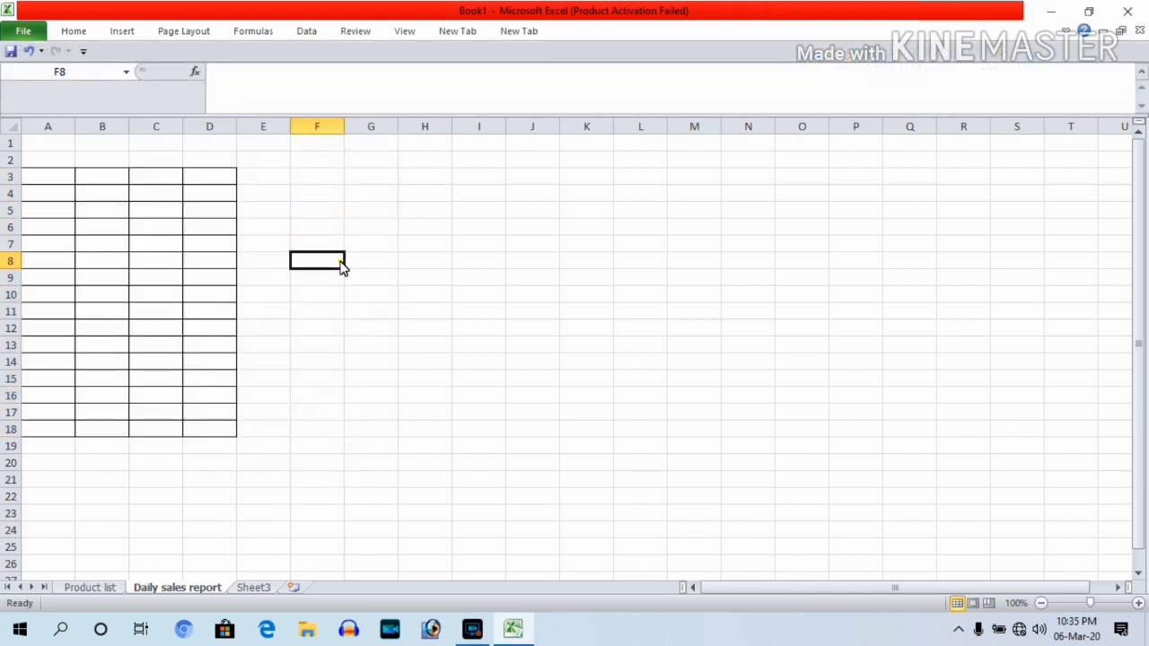
pyautogui.moveTo(60, 148)
pyautogui.mouseDown()
pyautogui.moveTo(60, 172)
pyautogui.moveTo(204, 175)
pyautogui.mouseUp()
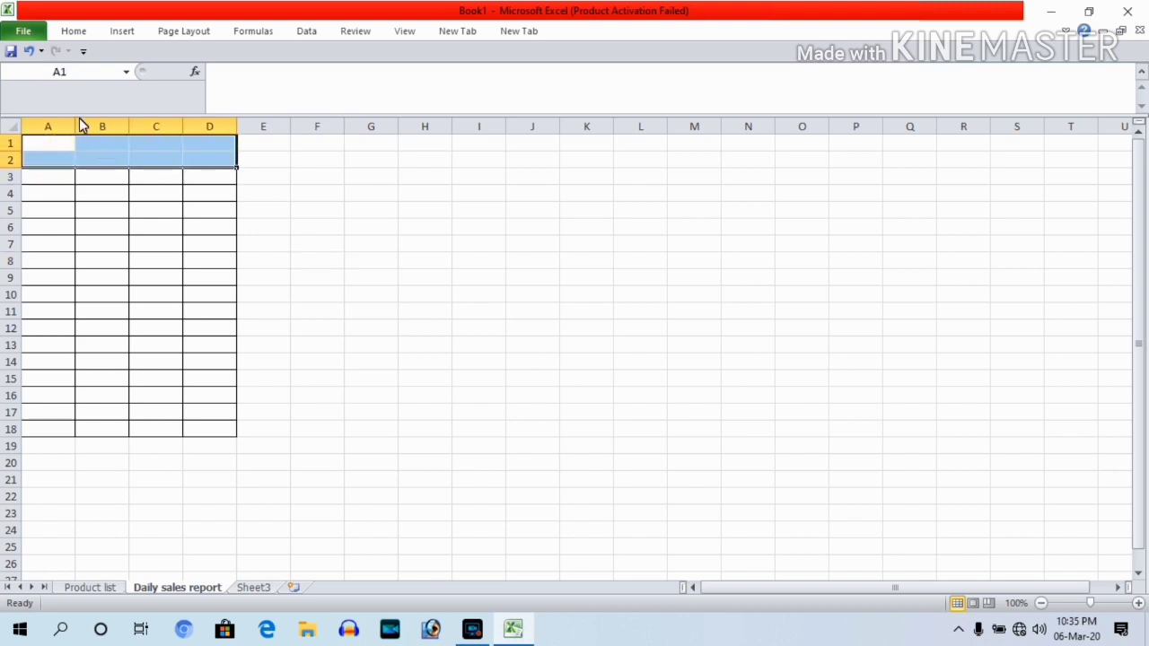
# Merge and centre A1:D2 and type the title 'Daily sales report'
pyautogui.click(76, 32)
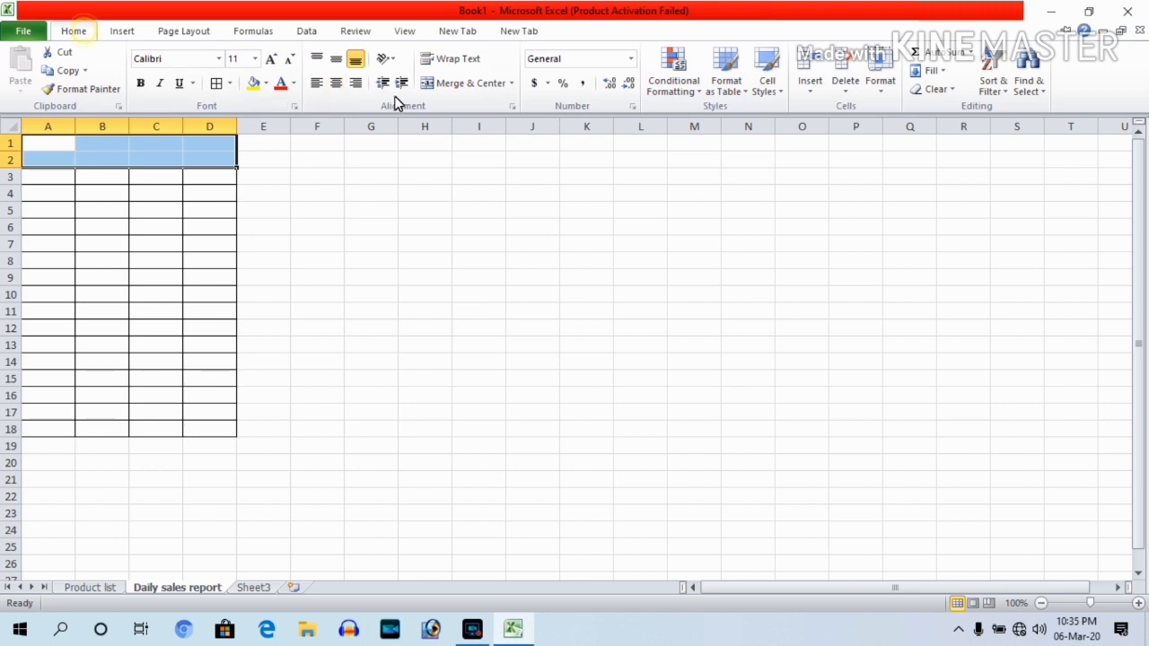
pyautogui.click(470, 89)
pyautogui.click(317, 210)
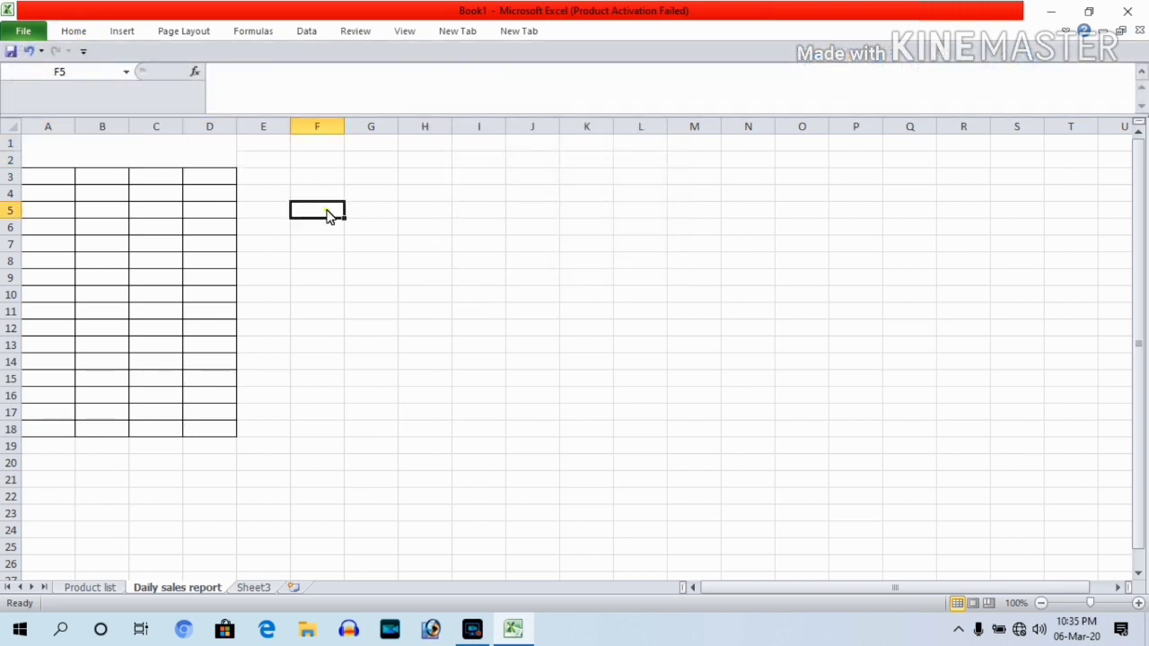
pyautogui.click(109, 151)
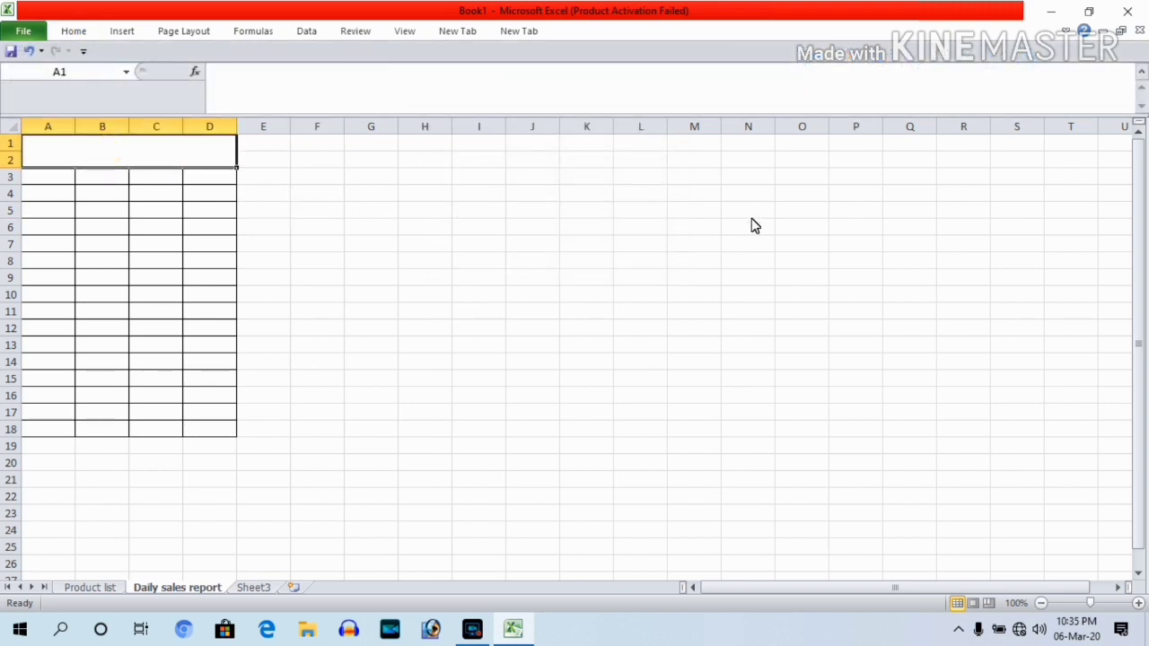
pyautogui.write('D')
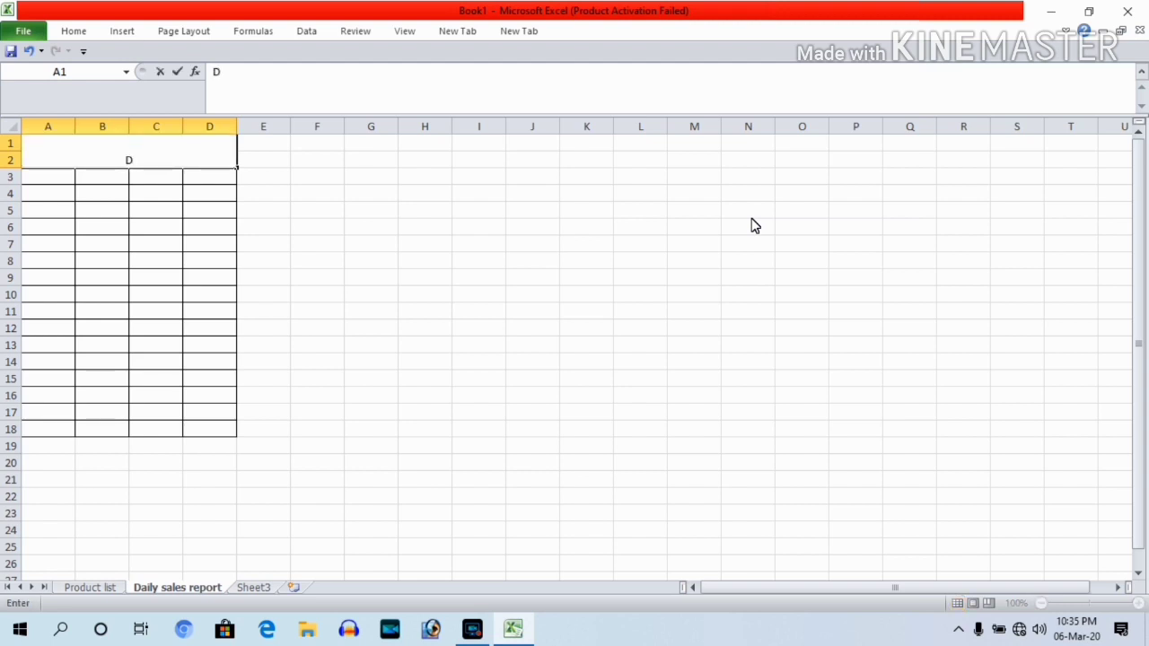
pyautogui.write('ail')
pyautogui.write('y sa')
pyautogui.write('les')
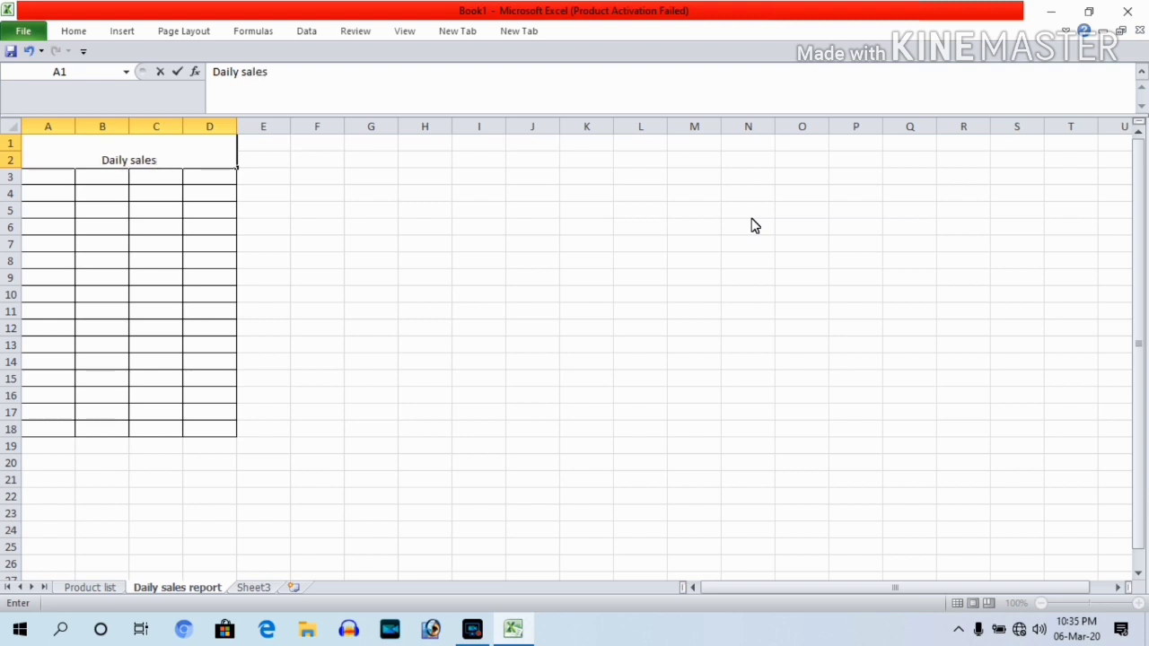
pyautogui.write(' repor')
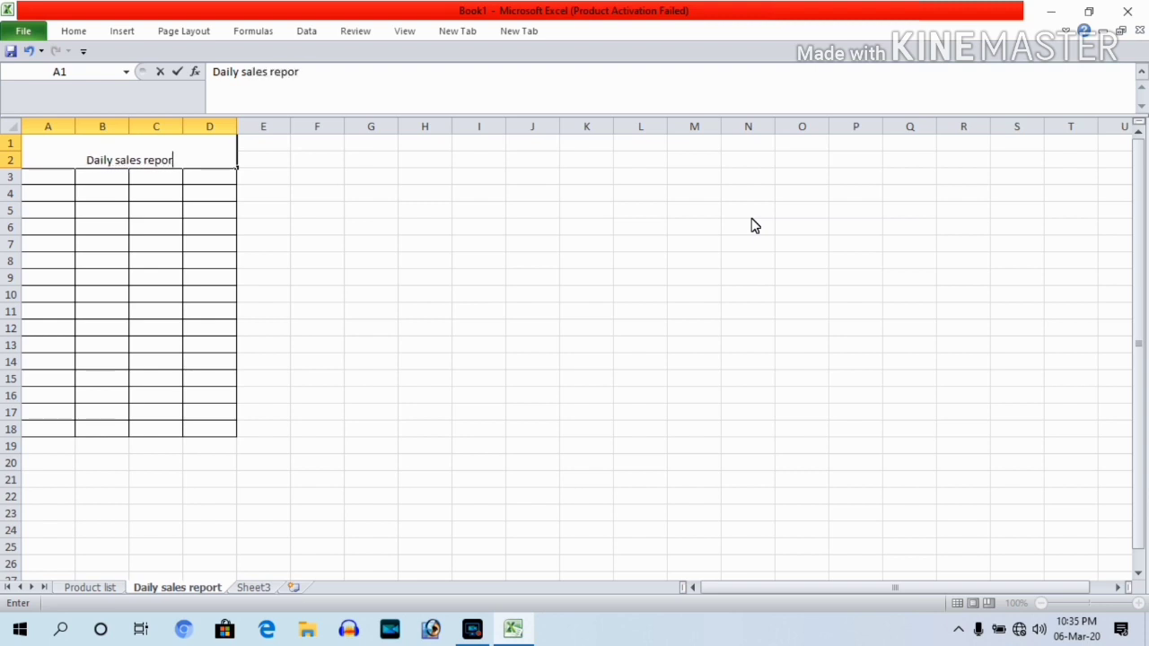
pyautogui.write('t')
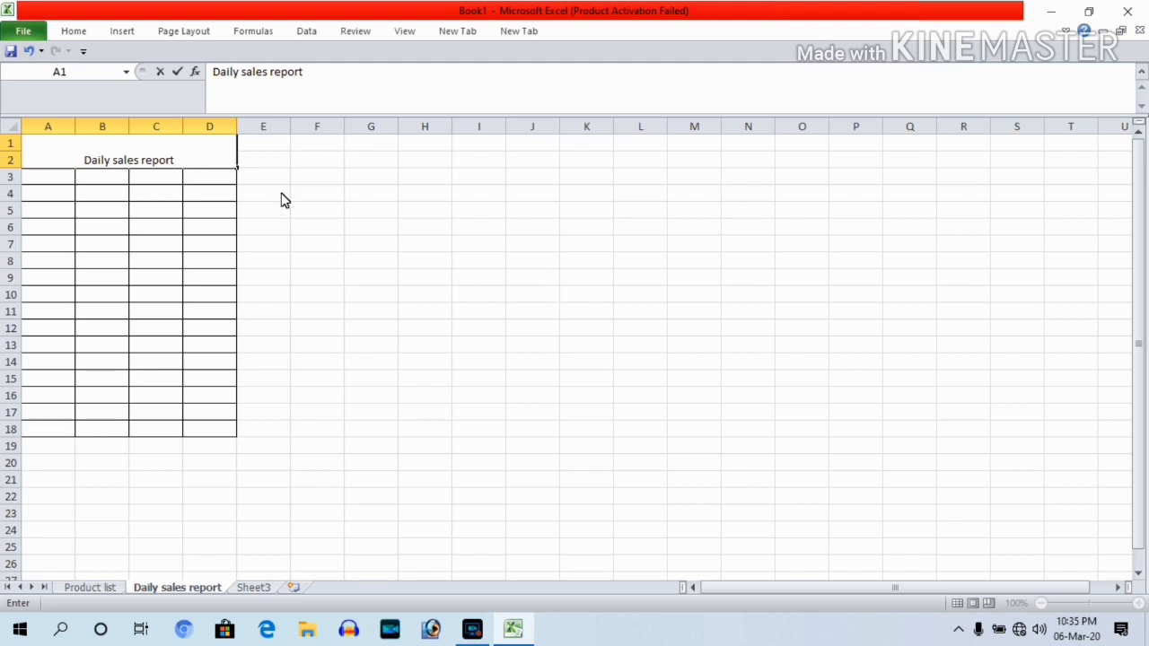
pyautogui.click(315, 232)
# Set the title's font size to 20
pyautogui.click(184, 158)
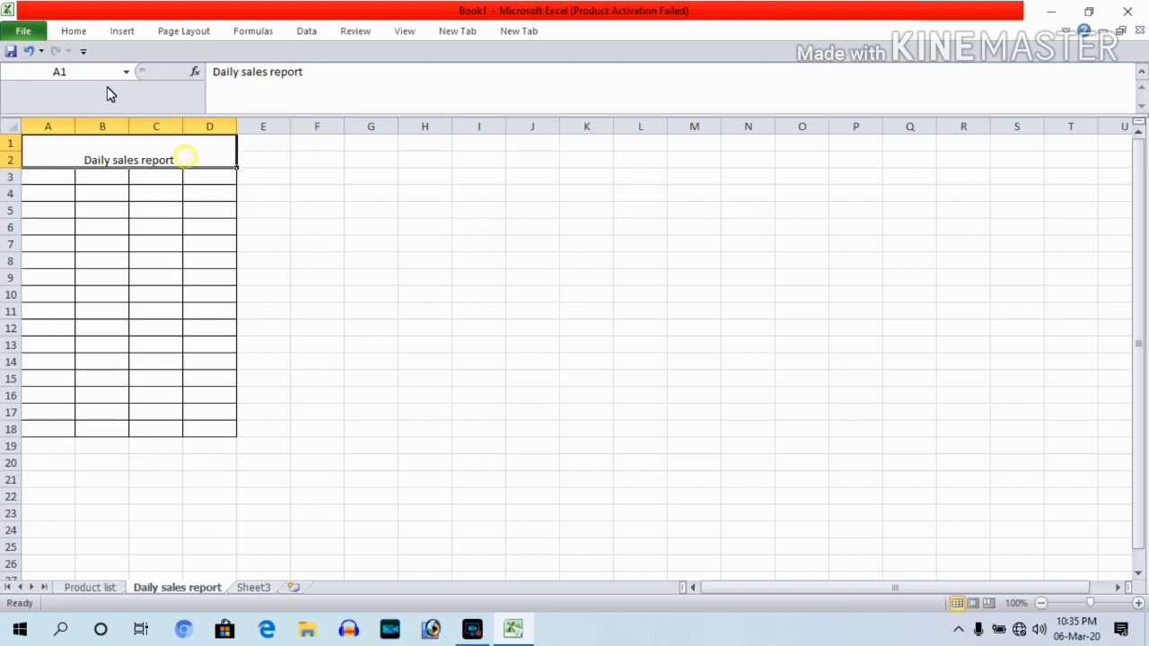
pyautogui.click(72, 31)
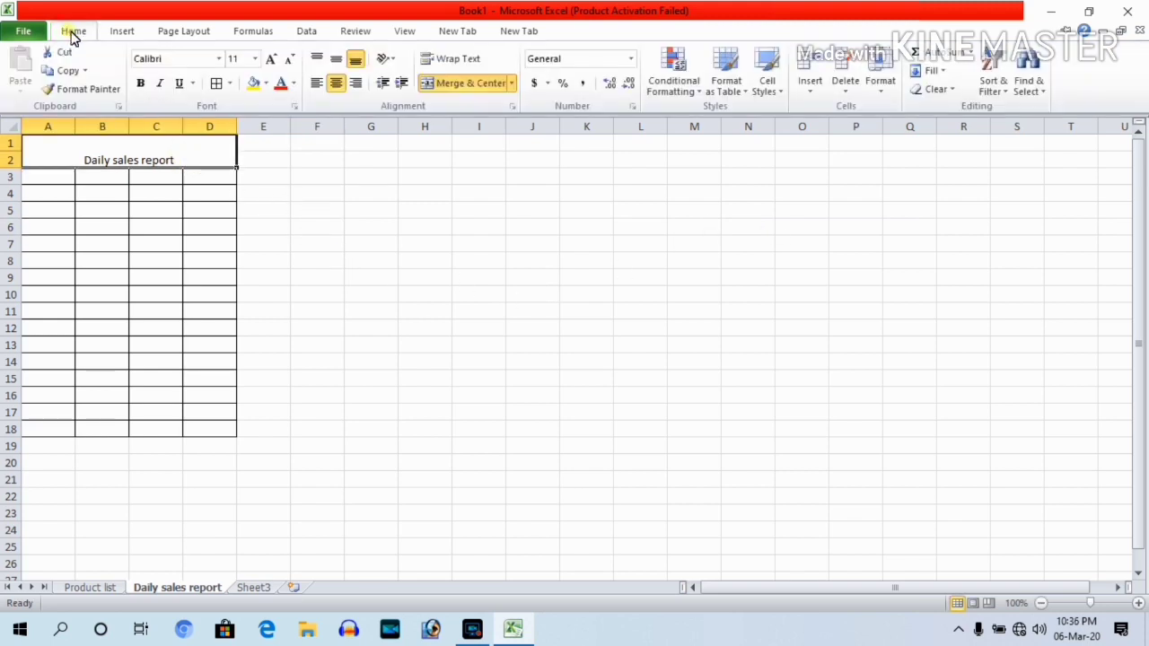
pyautogui.click(255, 58)
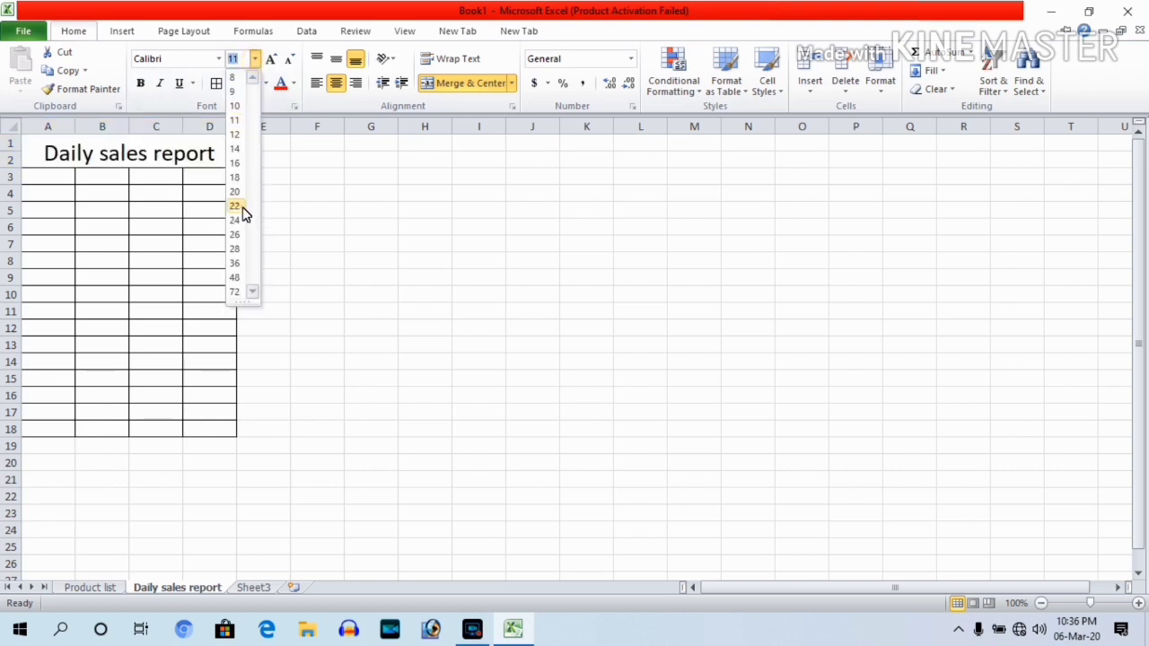
pyautogui.click(235, 191)
pyautogui.click(351, 274)
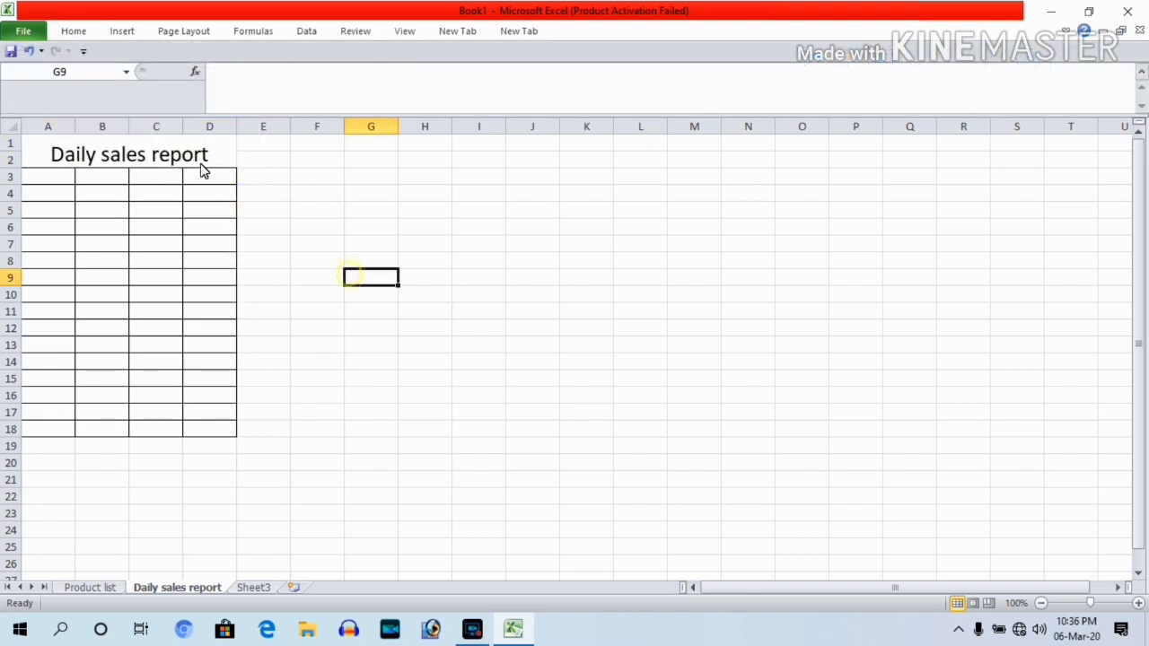
# Put All Borders around the merged title cell
pyautogui.click(152, 157)
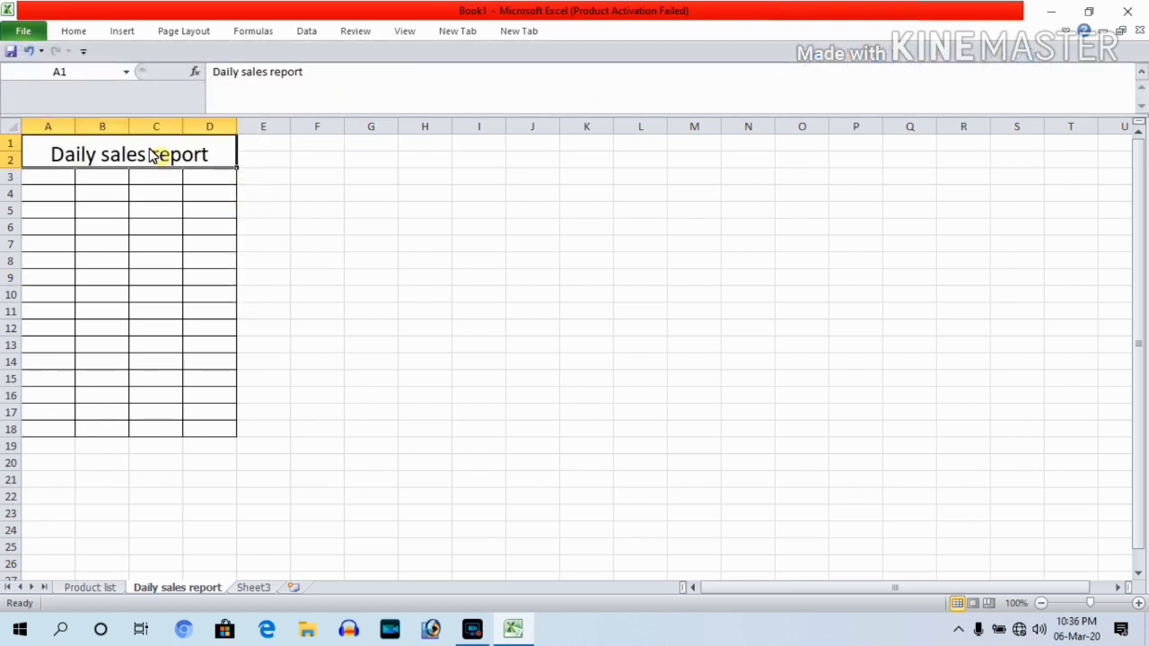
pyautogui.click(75, 31)
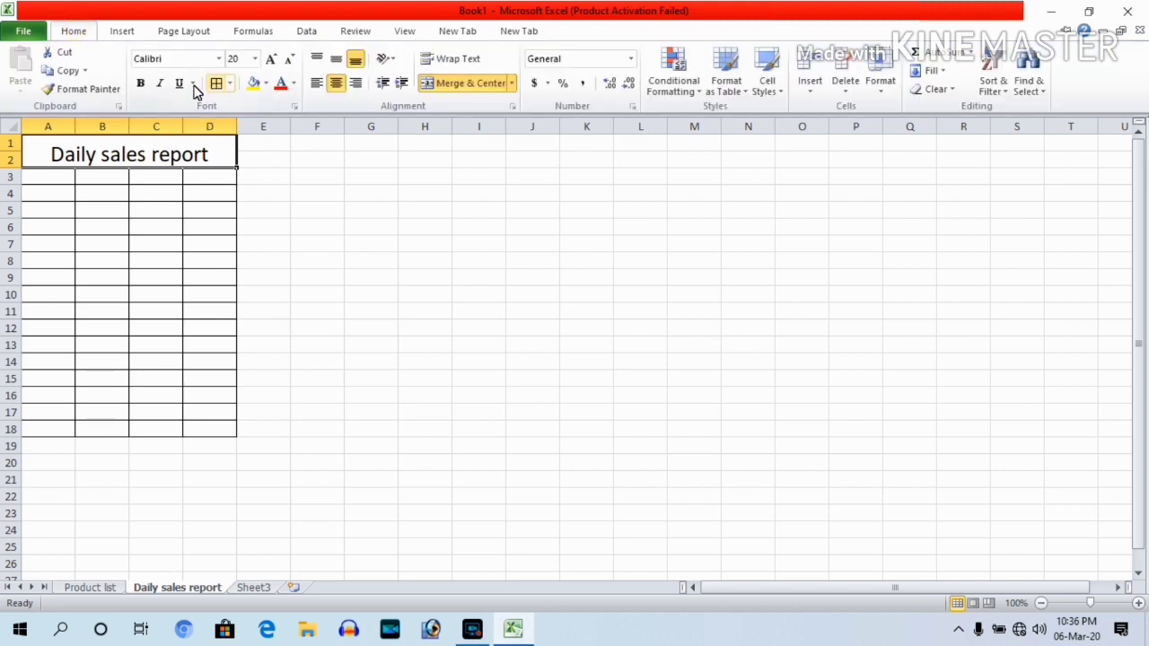
pyautogui.click(228, 84)
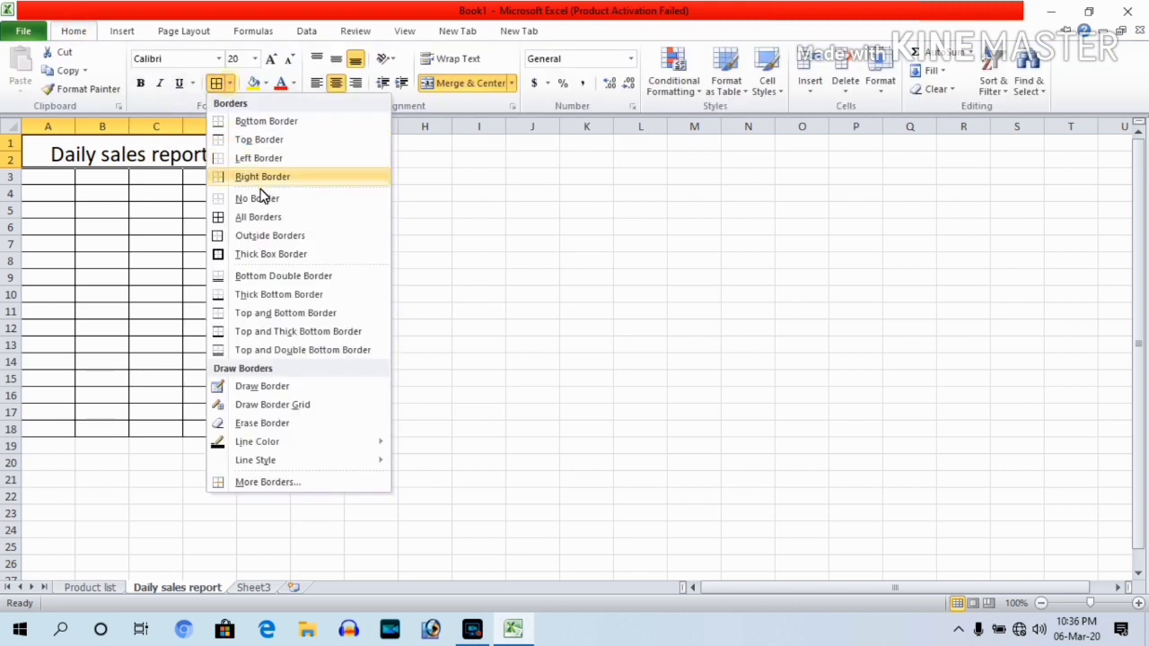
pyautogui.click(279, 219)
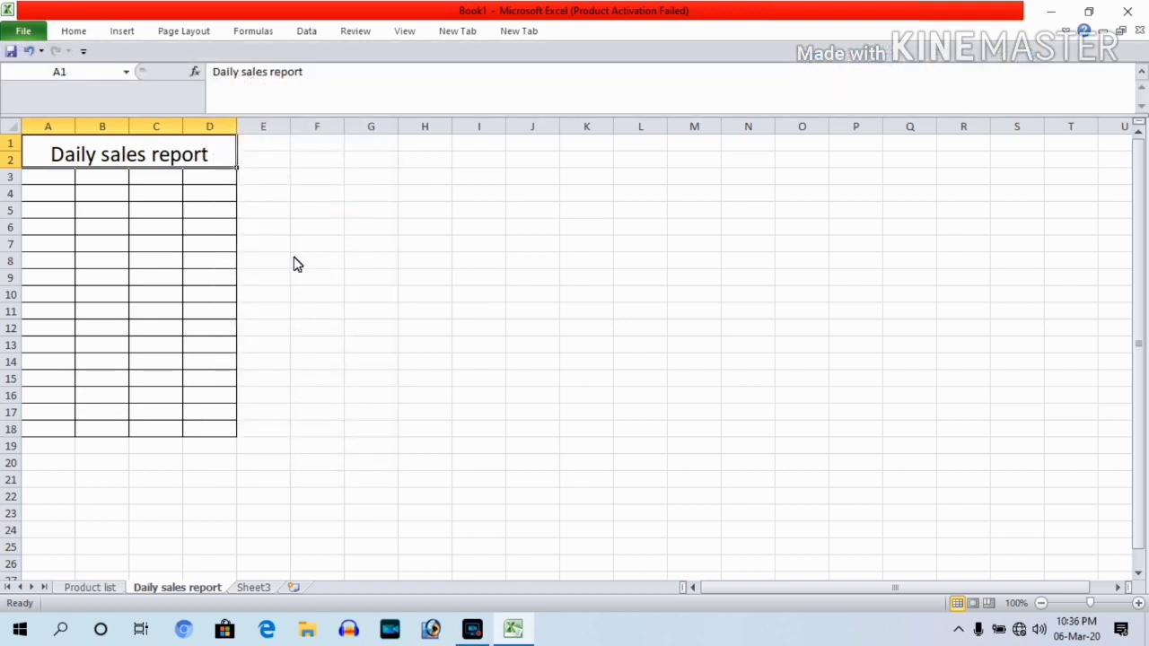
pyautogui.click(293, 261)
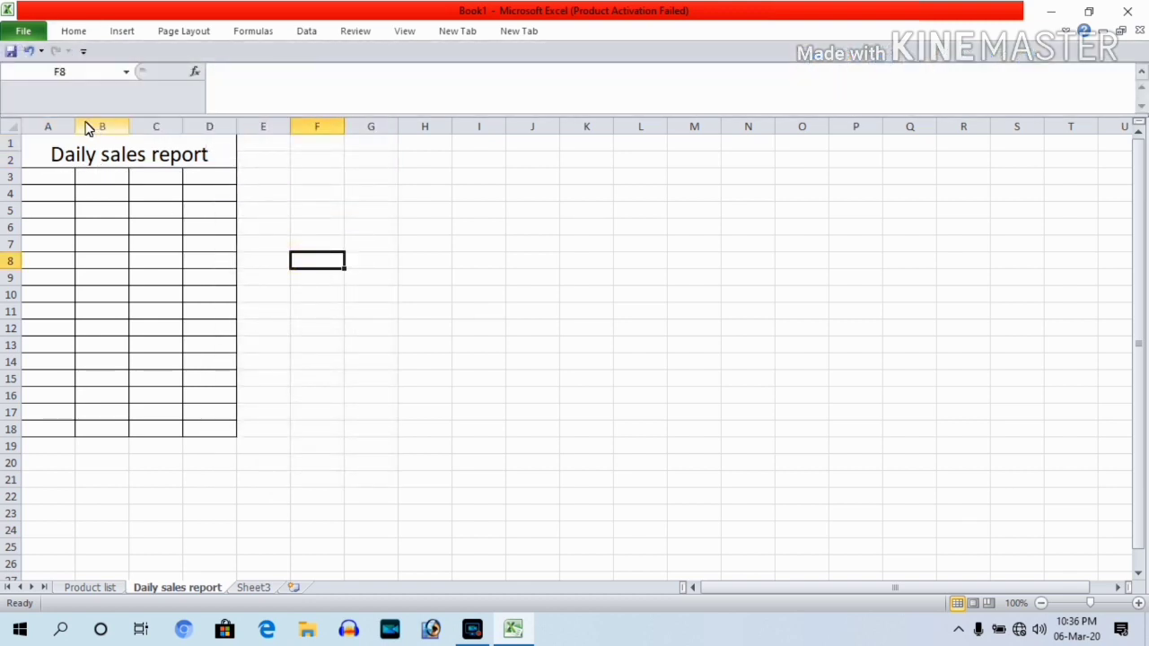
# Widen columns A–D and enter headings Date, Time, Product list and Price in A3:D3
pyautogui.moveTo(76, 130); pyautogui.dragTo(304, 133)
pyautogui.click(74, 181)
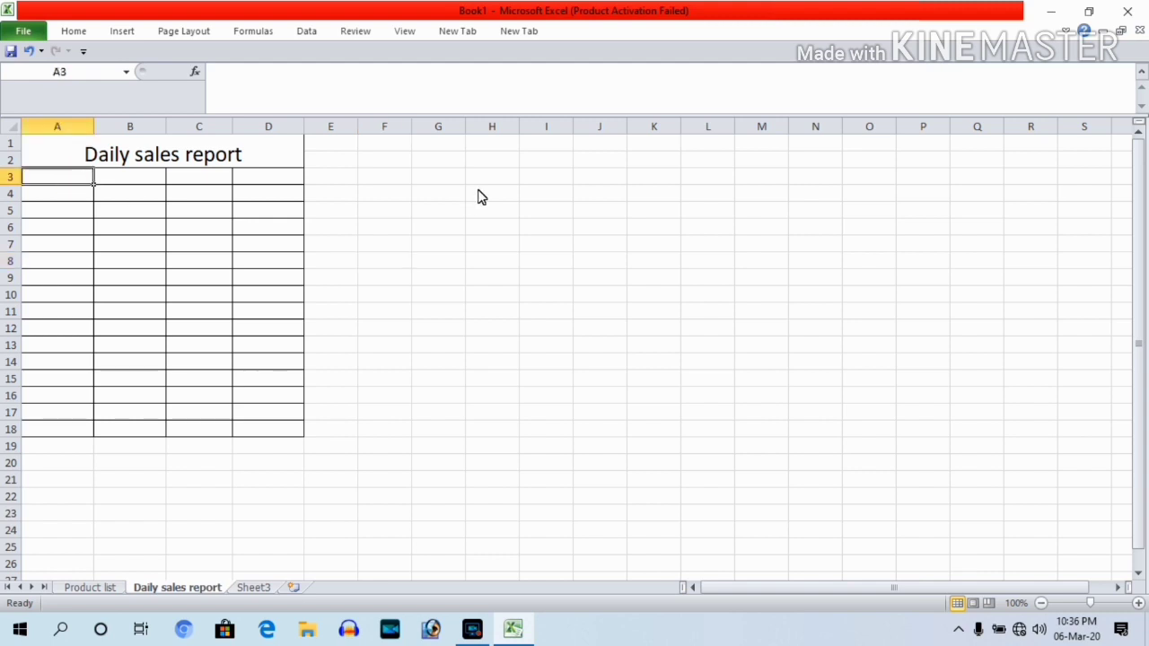
pyautogui.write('D')
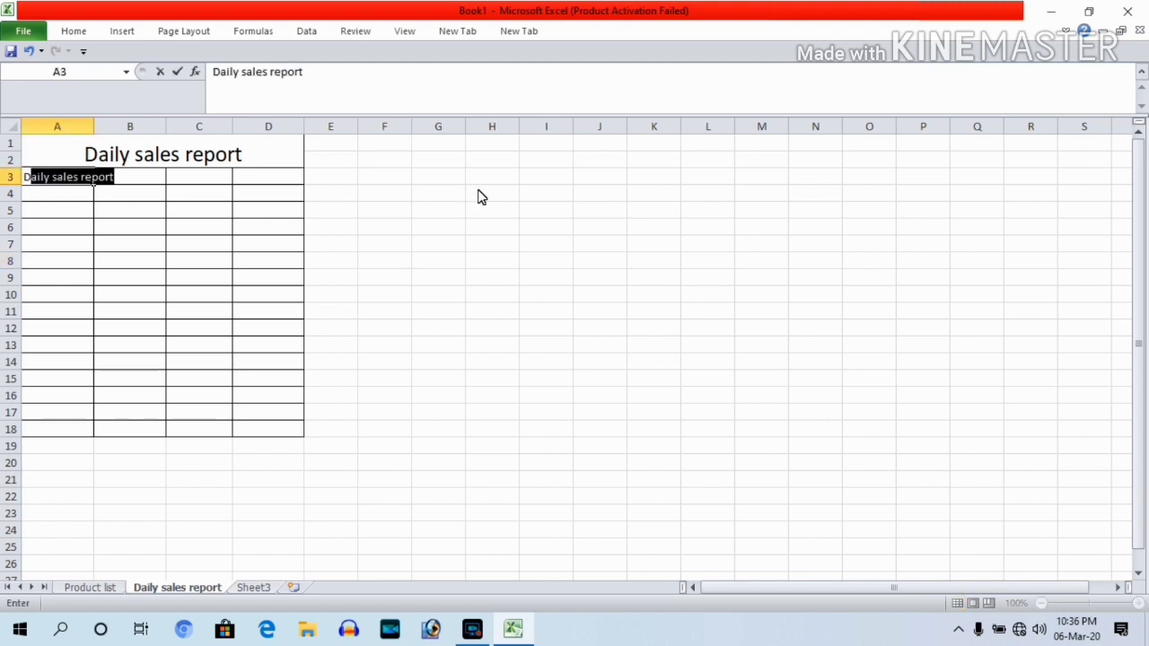
pyautogui.write('at')
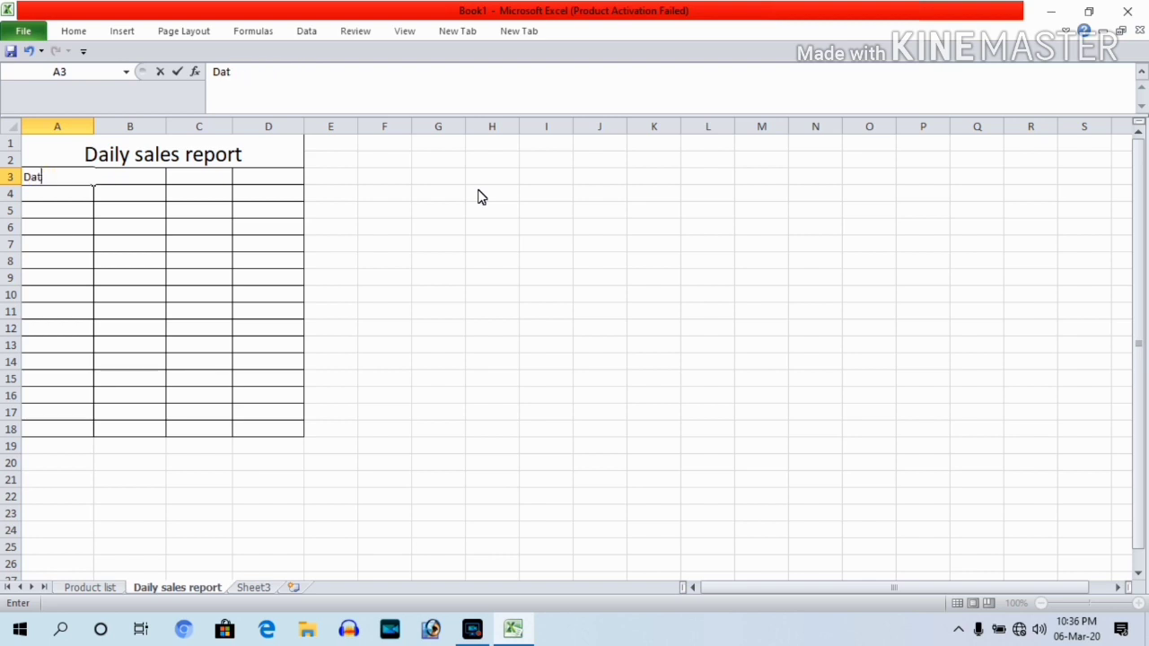
pyautogui.write('e')
pyautogui.press('Tab')
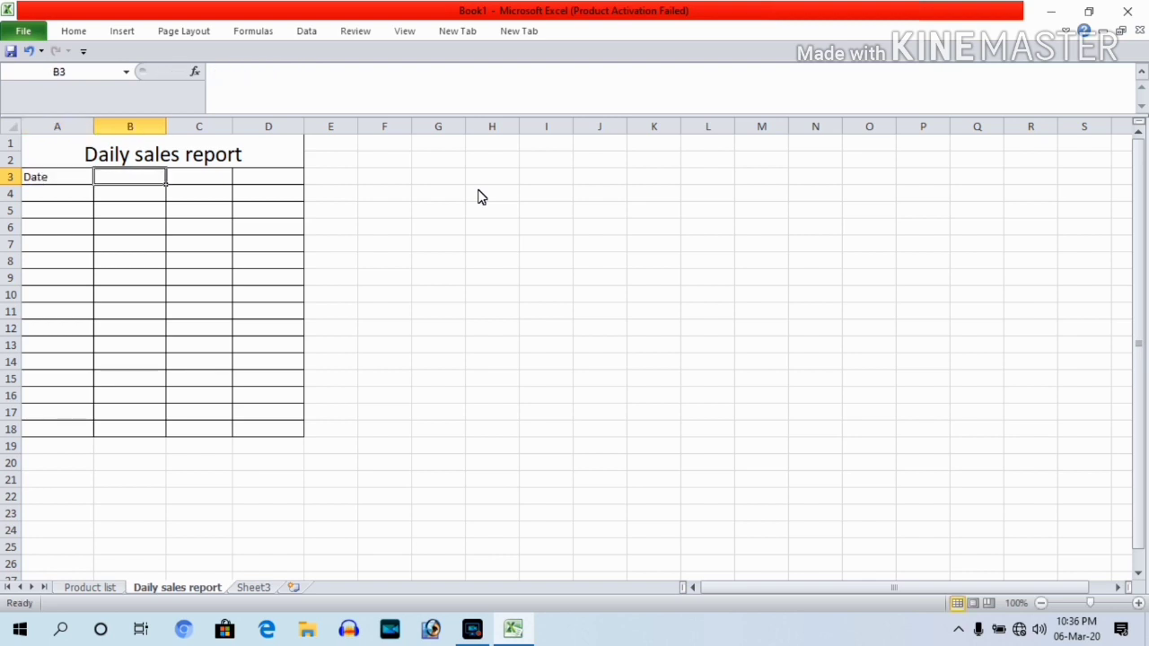
pyautogui.write('Tim')
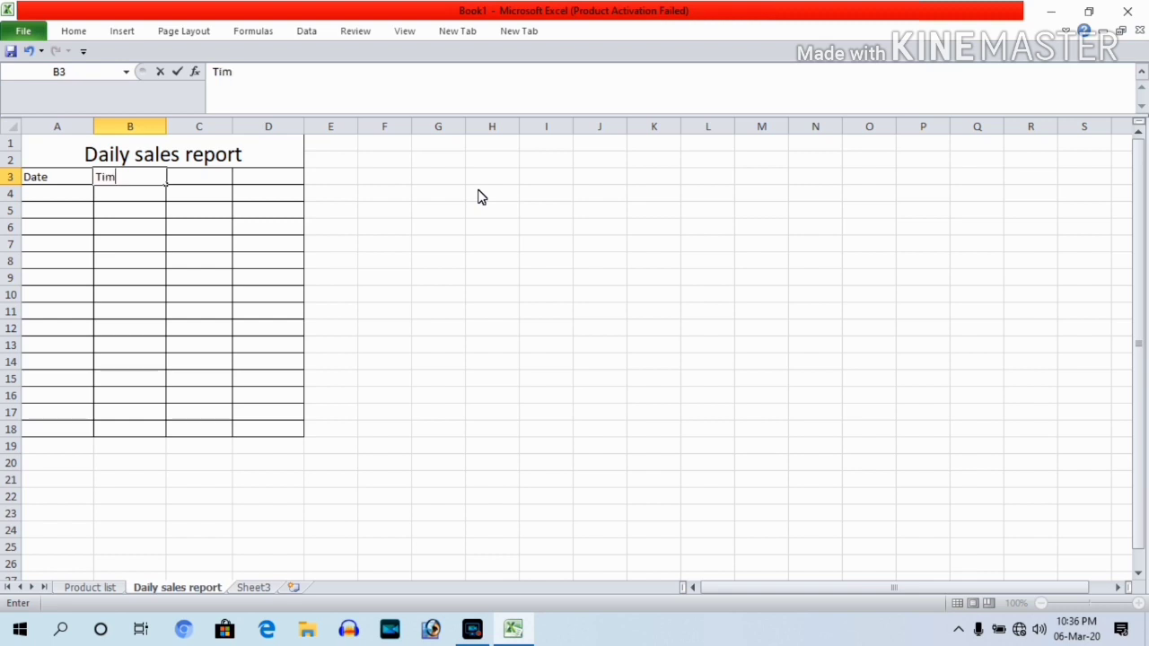
pyautogui.write('e')
pyautogui.press('Tab')
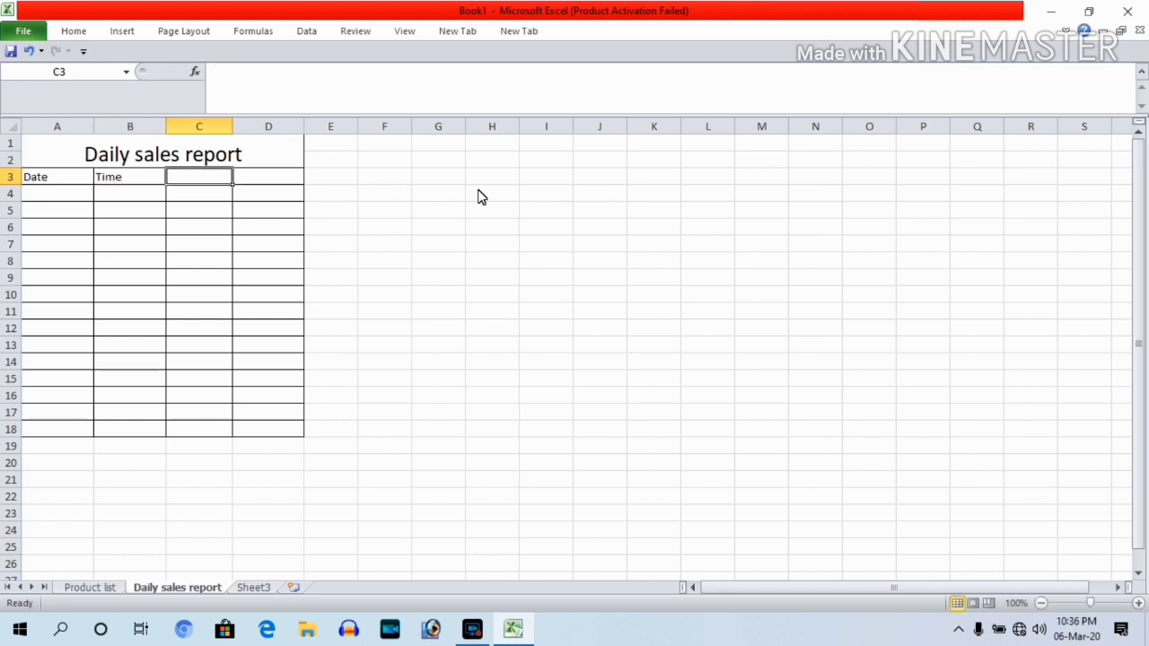
pyautogui.write('P')
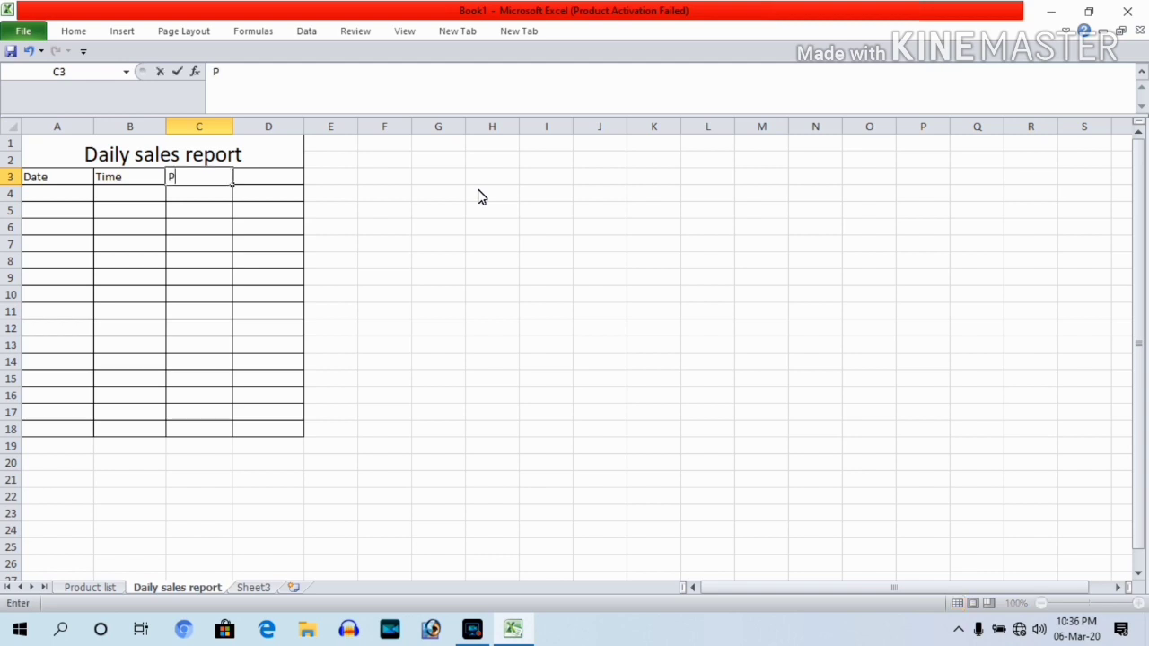
pyautogui.write('r')
pyautogui.write('odu')
pyautogui.write('ct li')
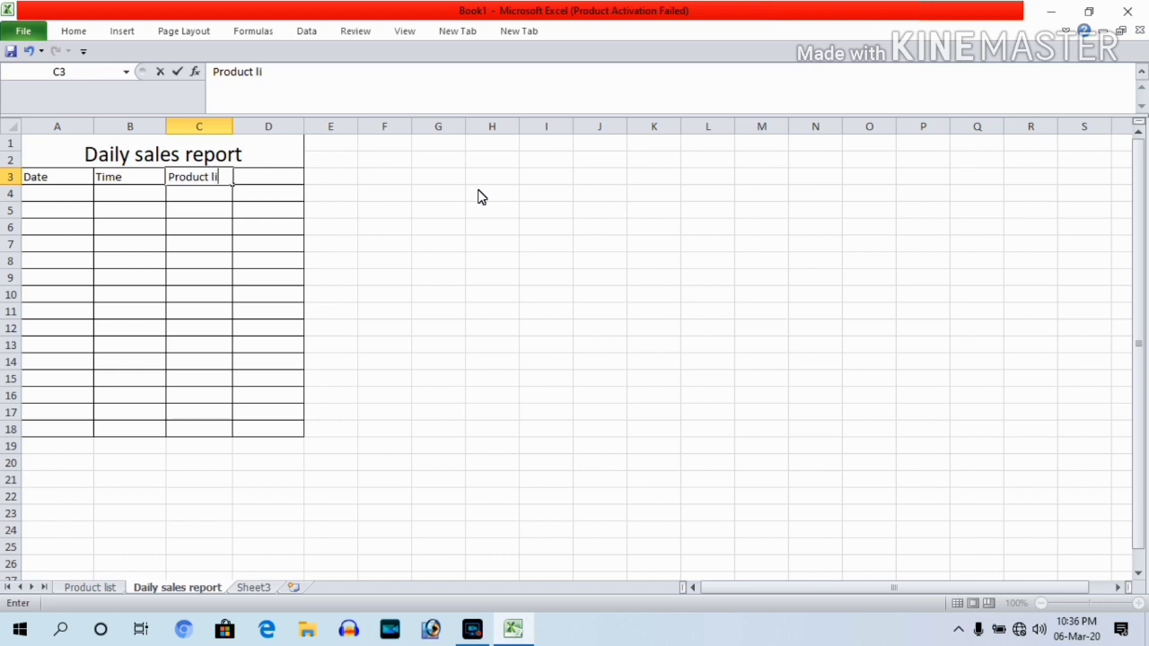
pyautogui.write('st')
pyautogui.press('Tab')
pyautogui.write('P')
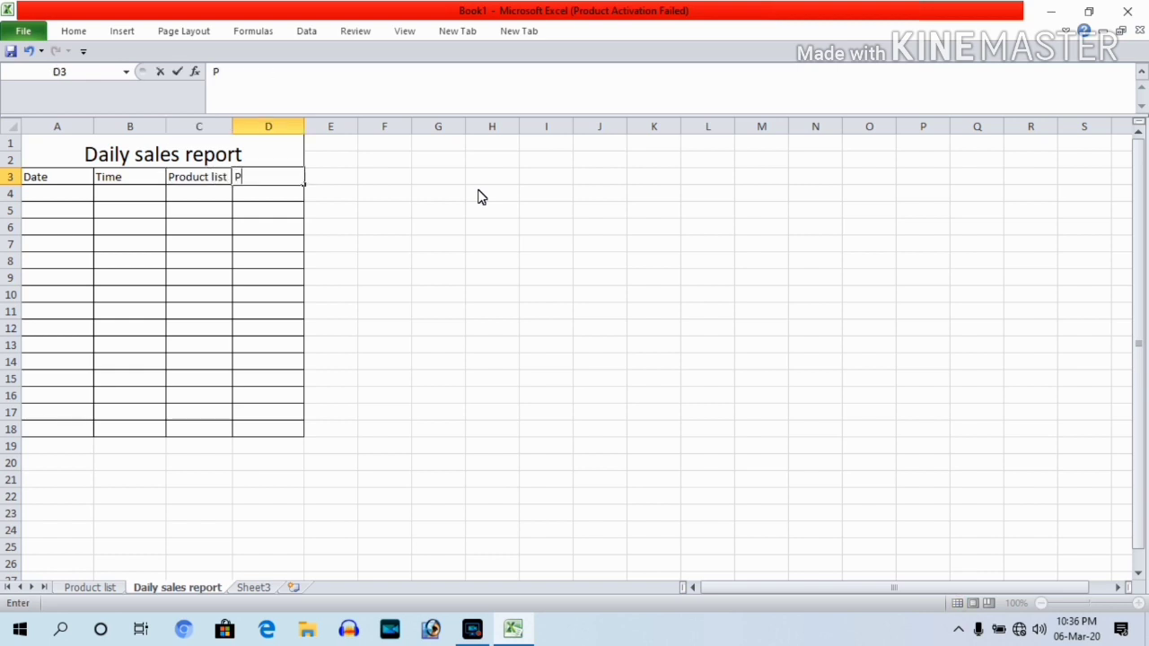
pyautogui.write('rice')
pyautogui.click(203, 198)
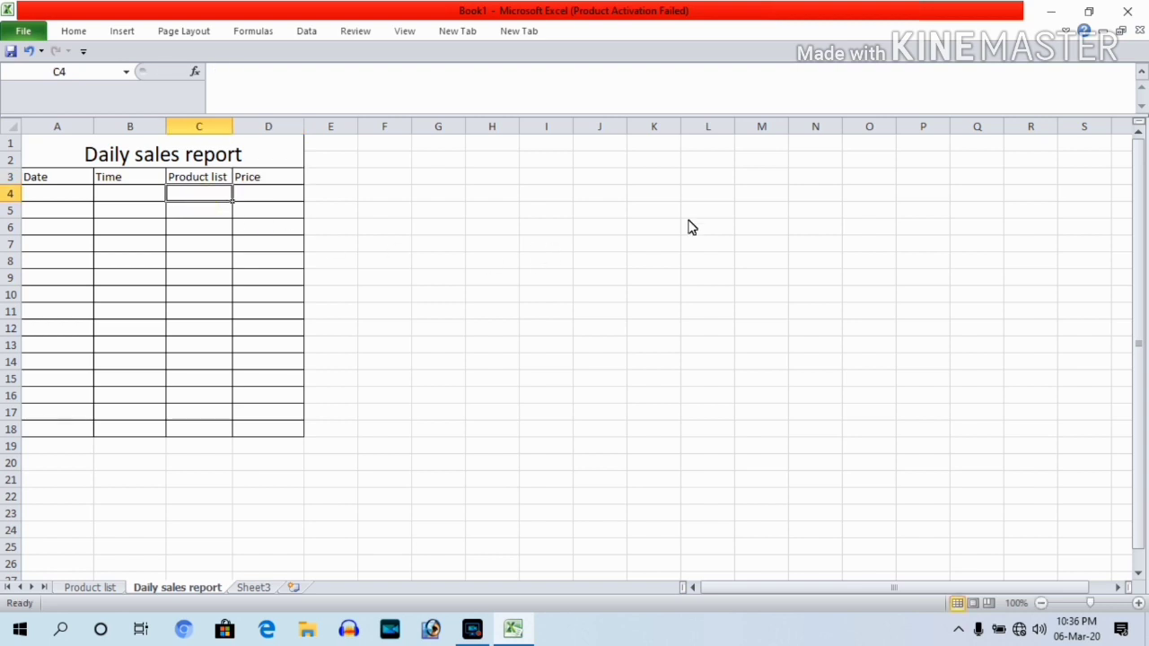
# Give C4 a List data validation with source =indirect("table1")
pyautogui.click(307, 32)
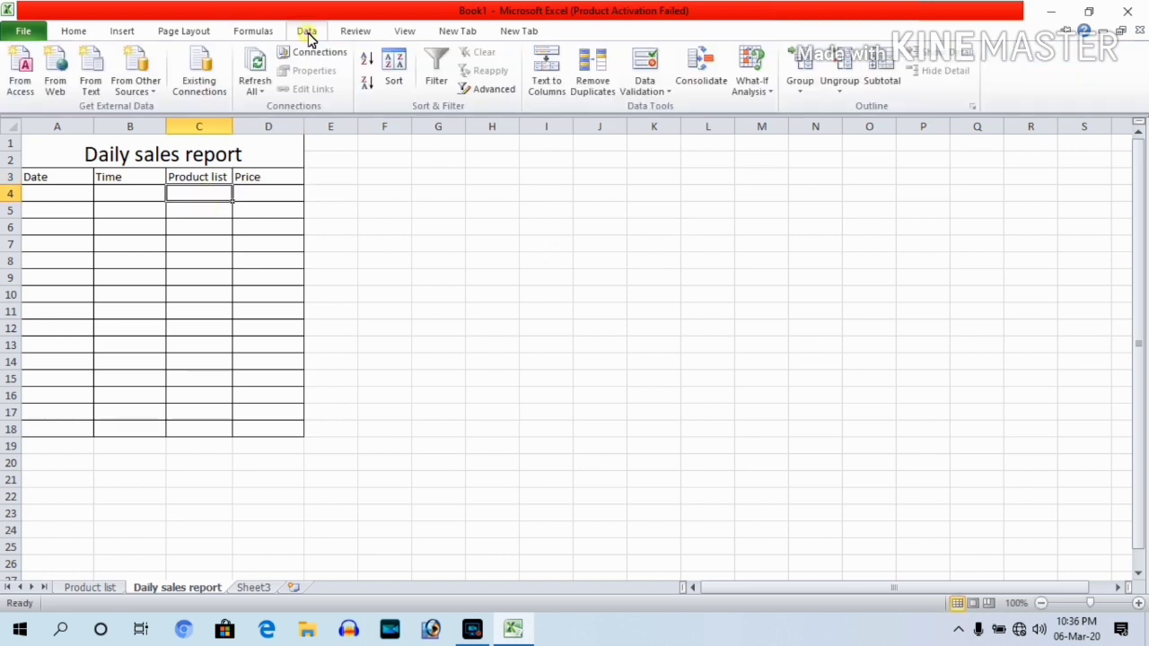
pyautogui.click(645, 64)
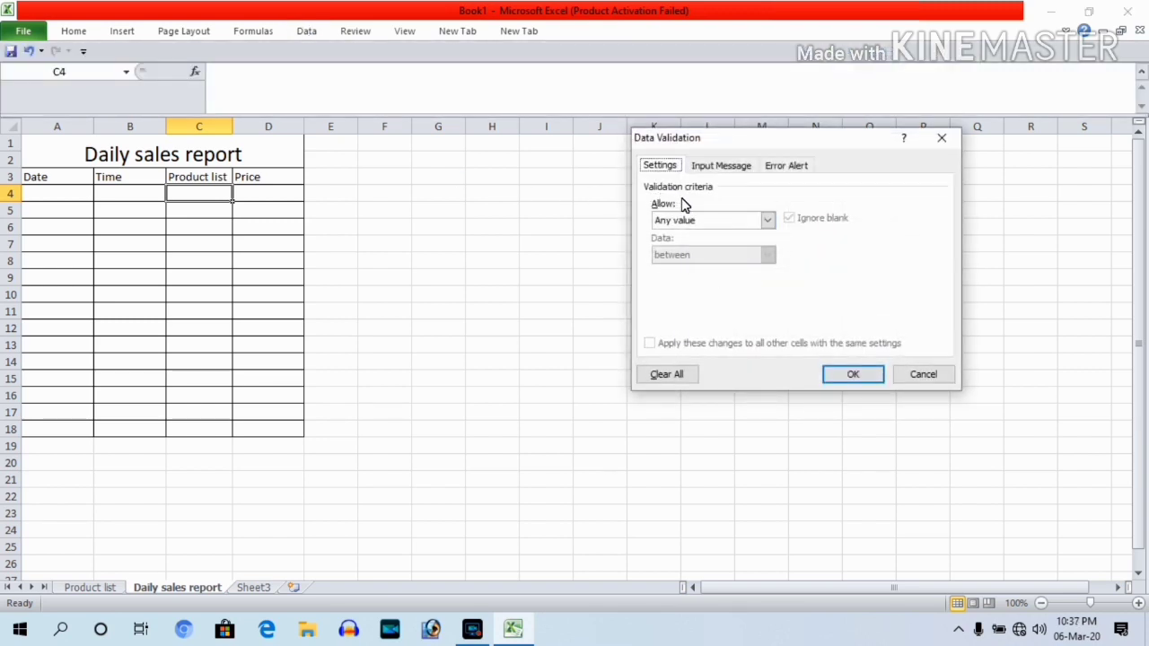
pyautogui.click(767, 220)
pyautogui.click(695, 268)
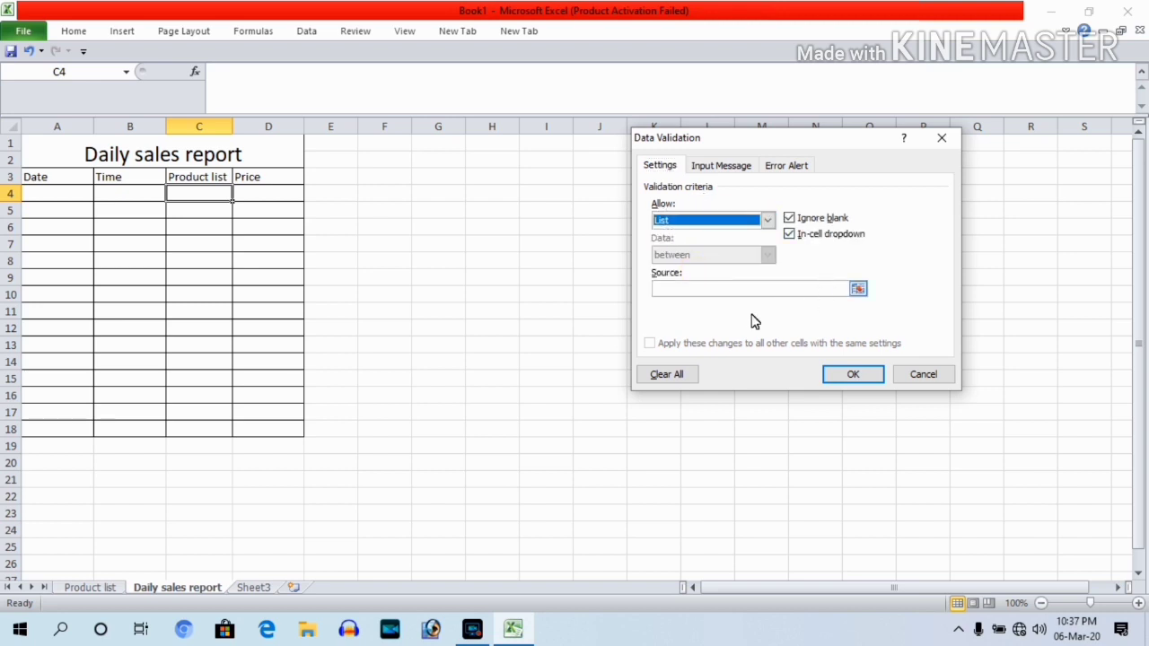
pyautogui.click(664, 291)
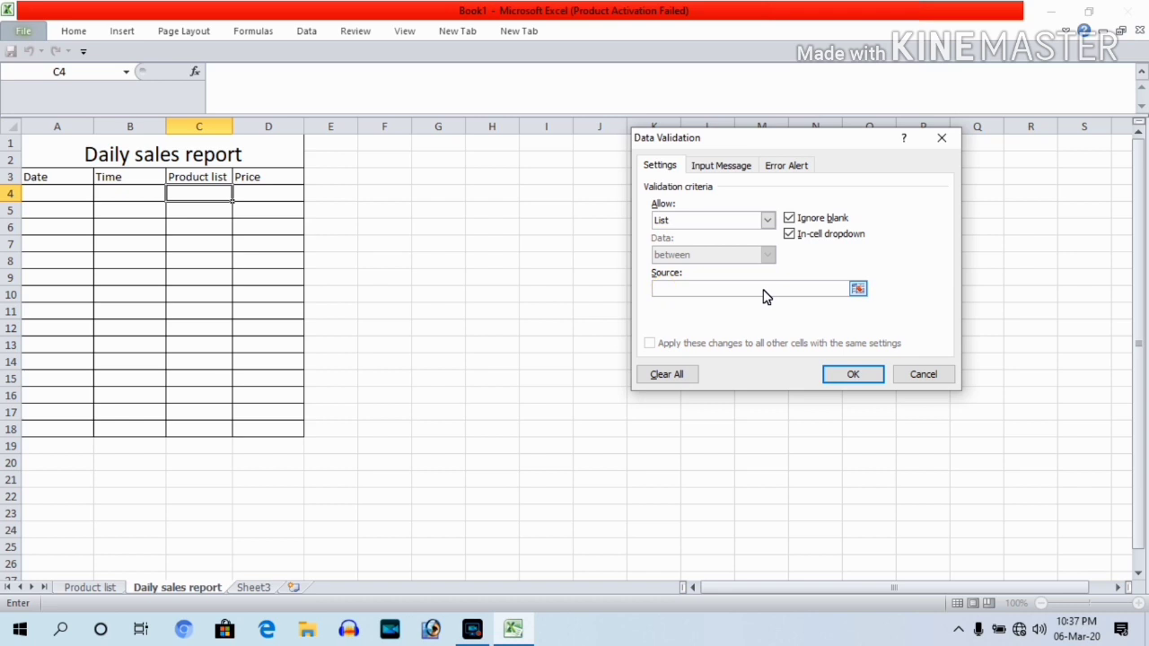
pyautogui.write('=')
pyautogui.write('"')
pyautogui.write('table')
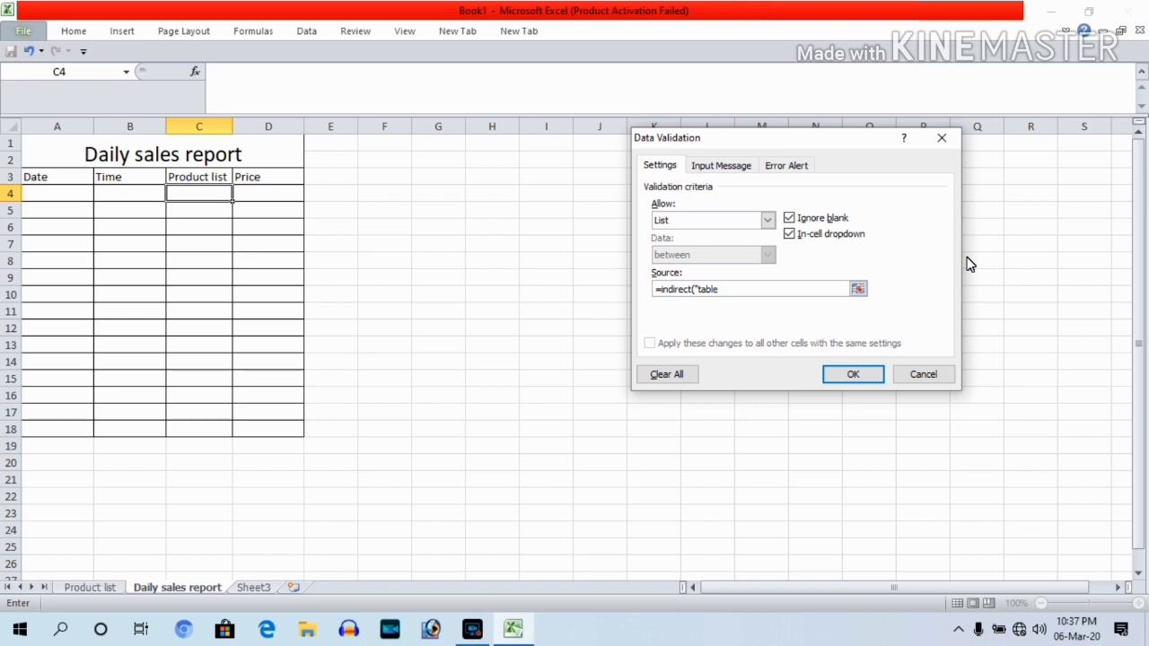
pyautogui.write('"')
pyautogui.write(')')
pyautogui.click(848, 377)
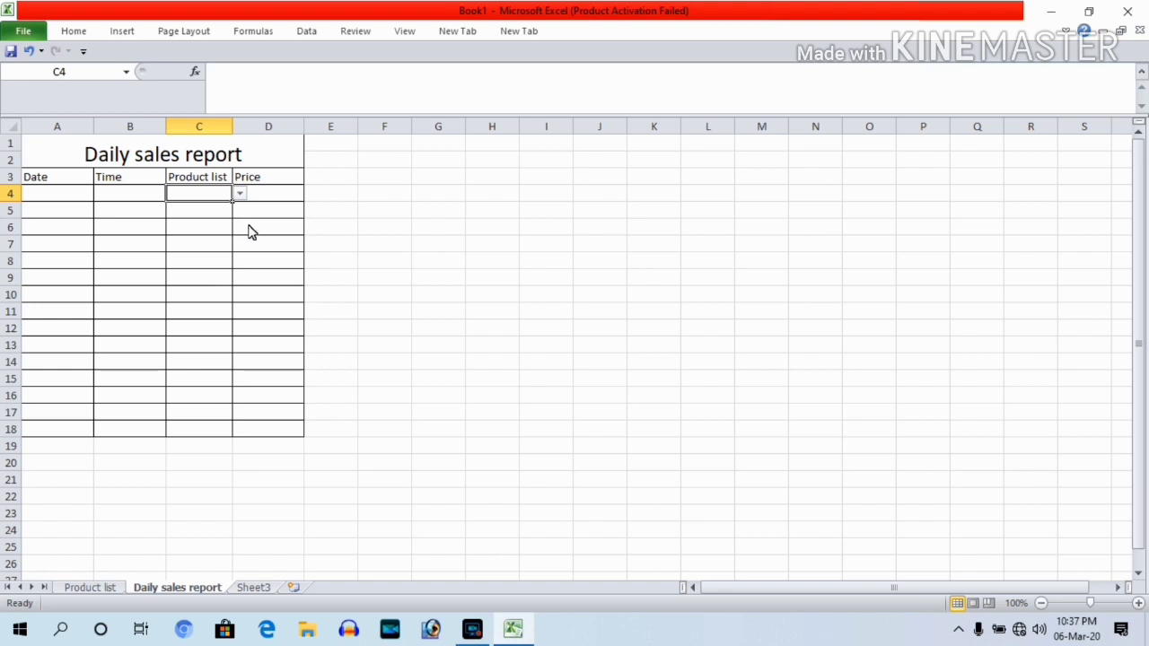
# Check that C4's dropdown lists the products, then select D4
pyautogui.click(240, 194)
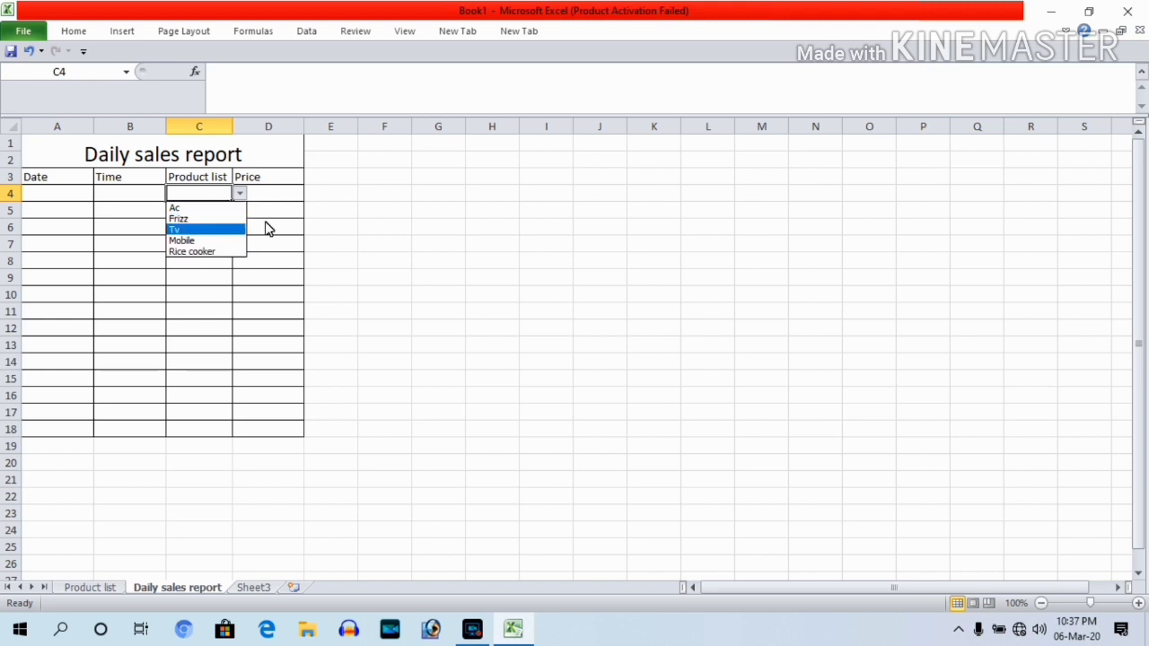
pyautogui.click(411, 219)
pyautogui.click(274, 198)
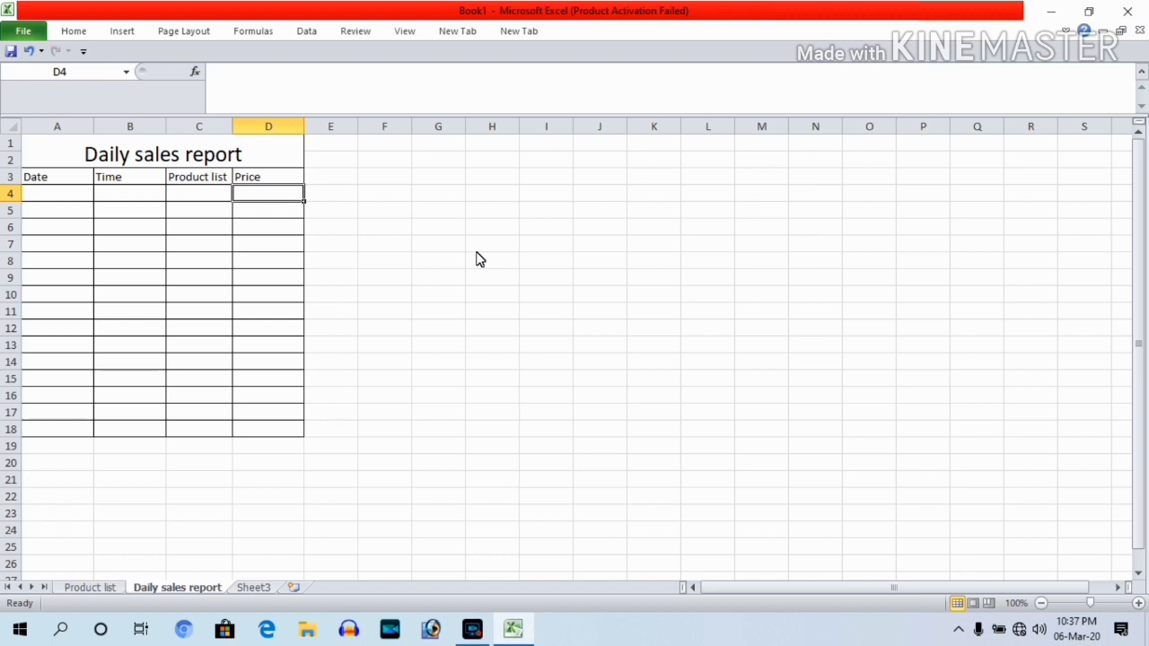
# Enter =VLOOKUP(C4,'Product list'!B:C,2,FALSE) in D4 to fetch the product's price
pyautogui.write('=')
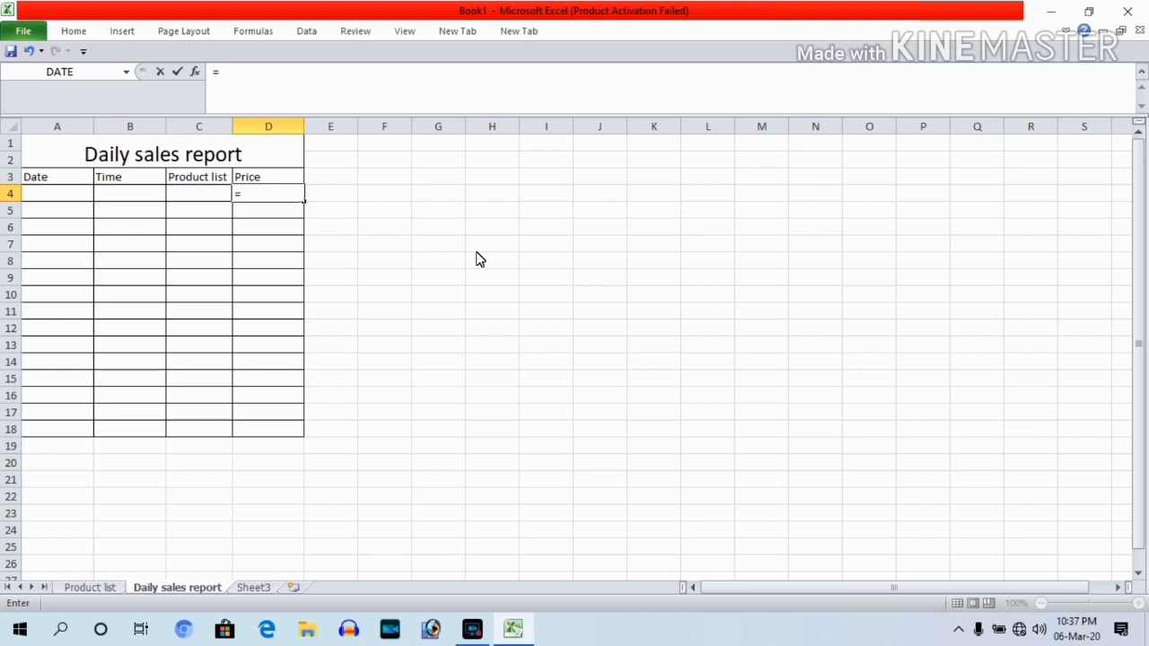
pyautogui.write('vl')
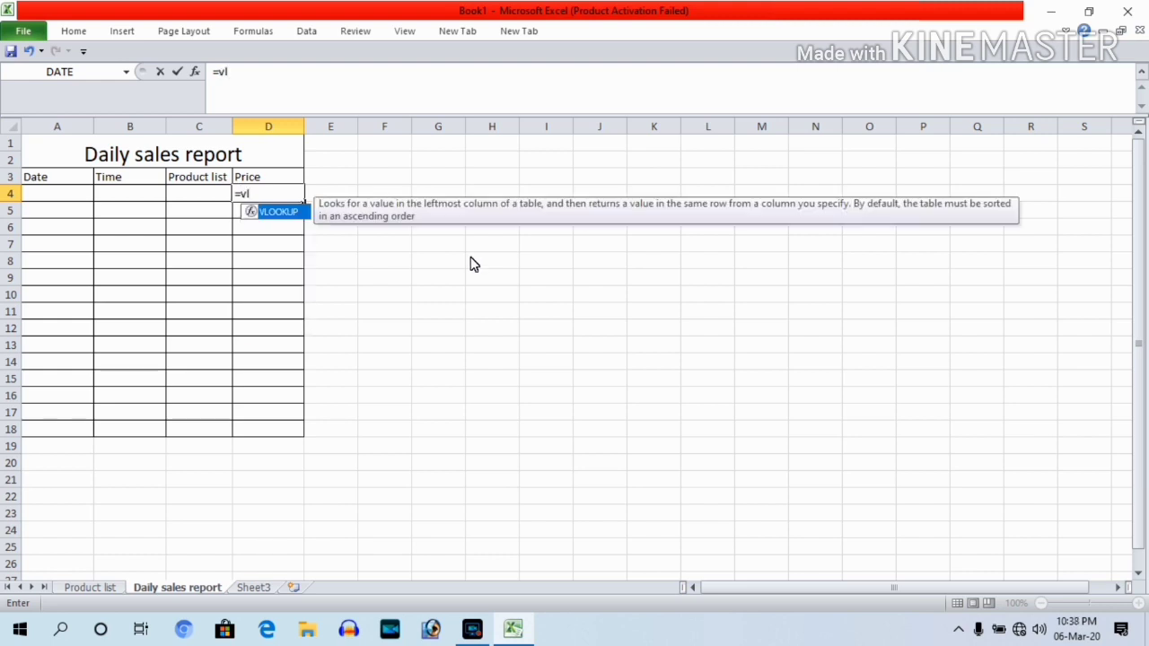
pyautogui.doubleClick(279, 212)
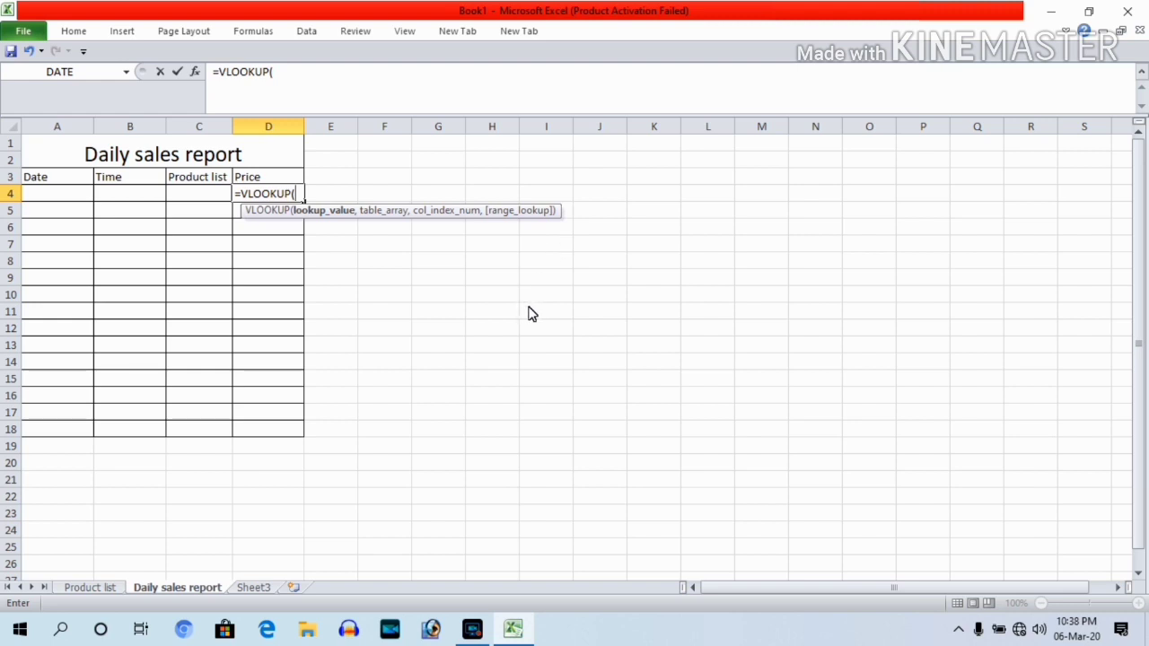
pyautogui.click(198, 198)
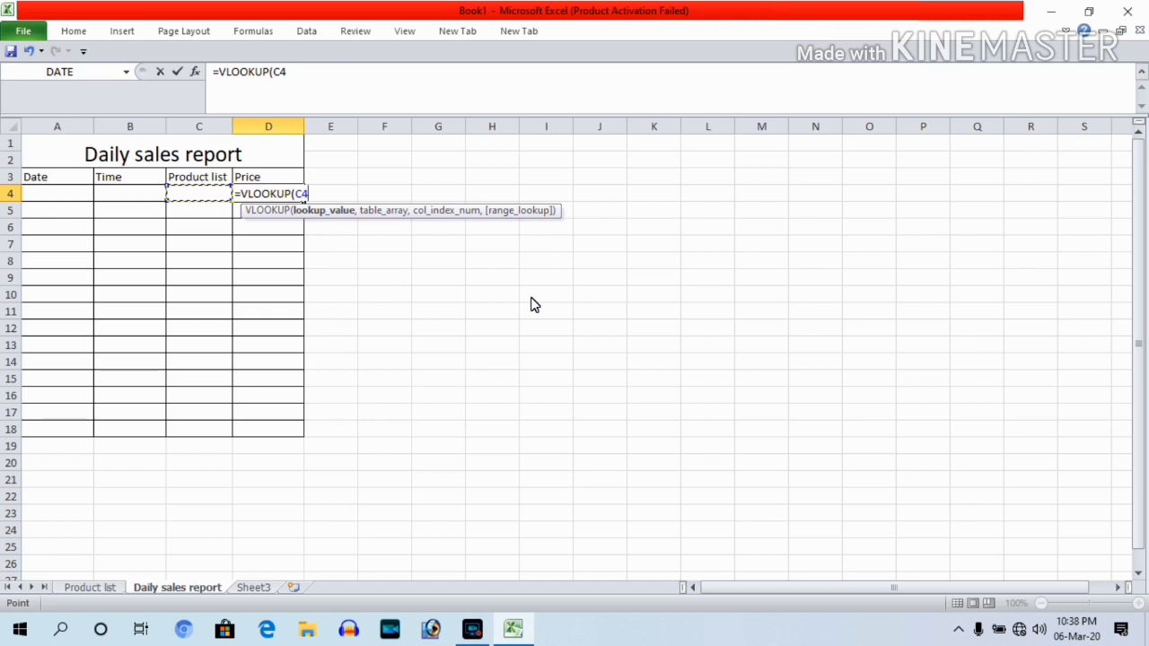
pyautogui.write(',')
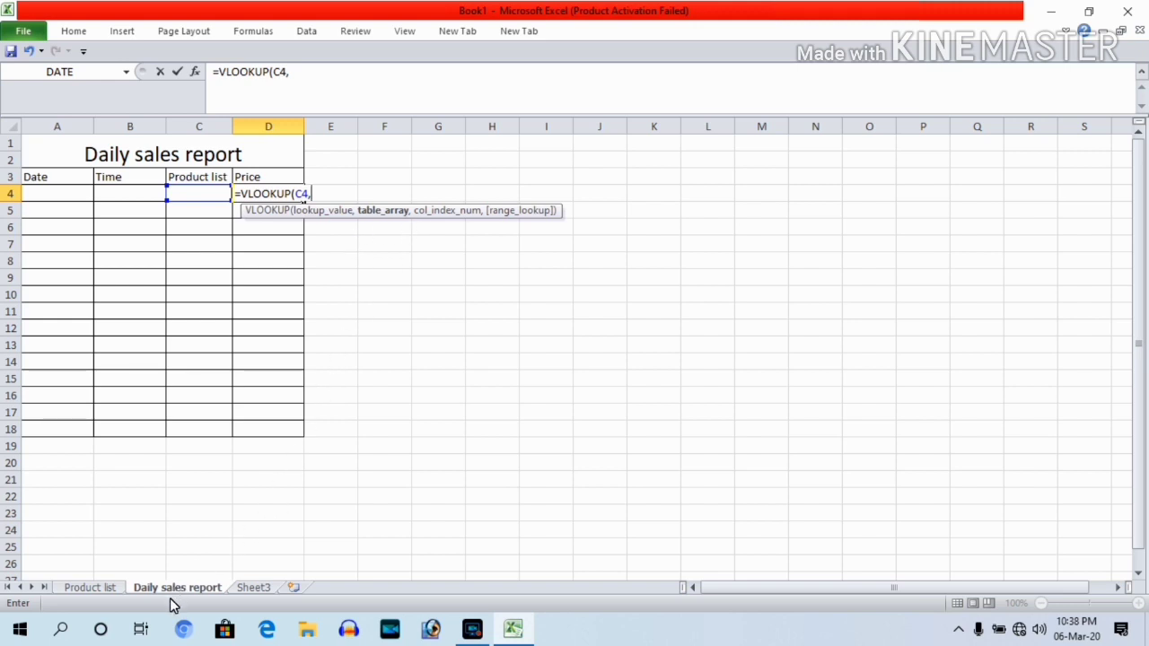
pyautogui.click(109, 587)
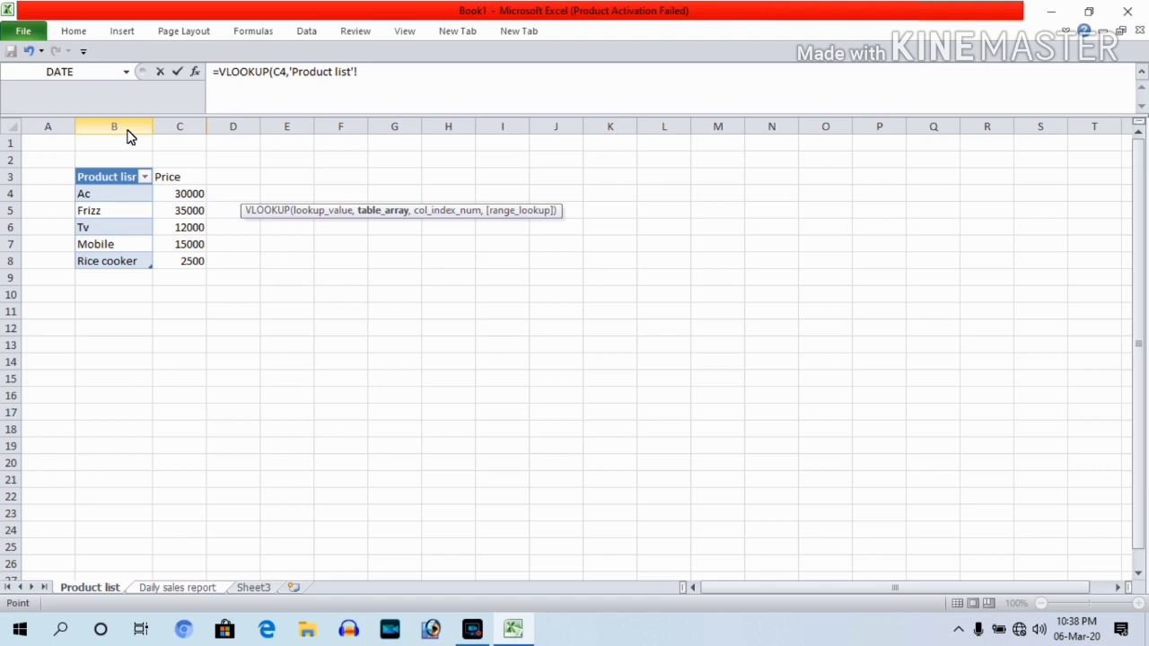
pyautogui.click(127, 132)
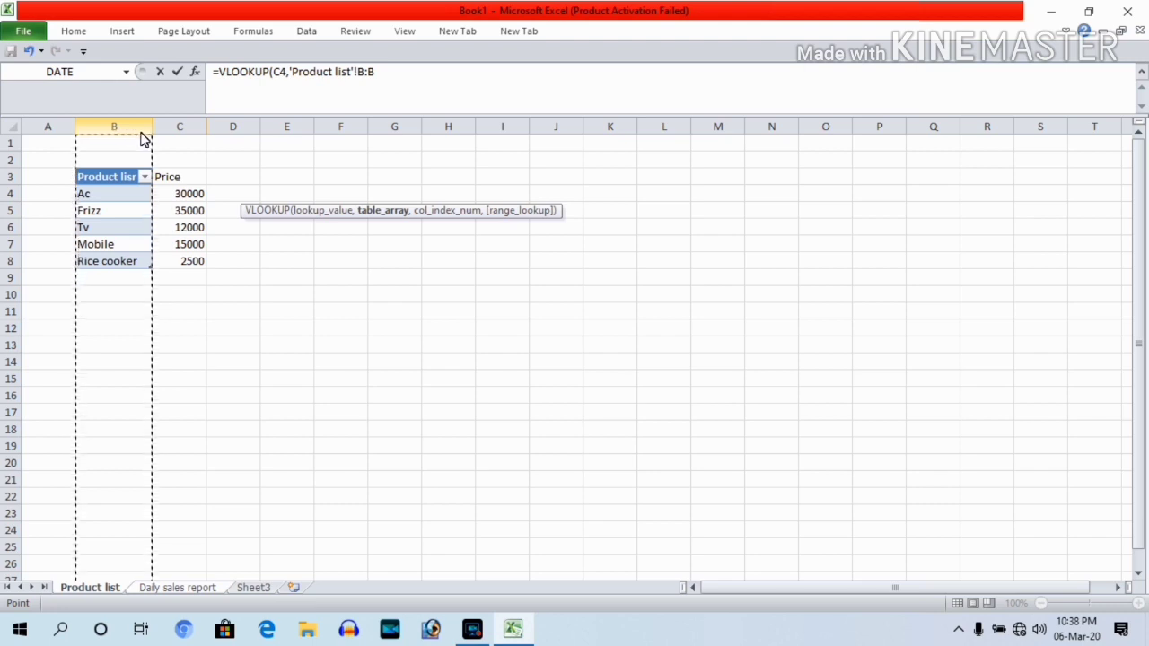
pyautogui.moveTo(128, 138); pyautogui.dragTo(177, 144)
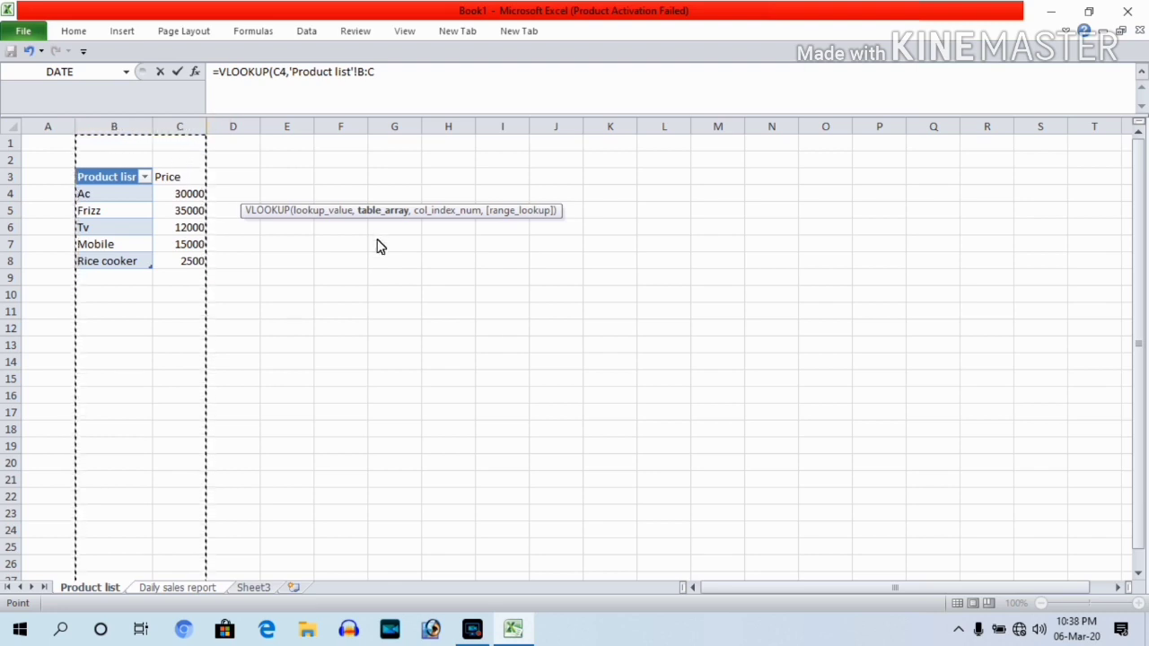
pyautogui.write(',2')
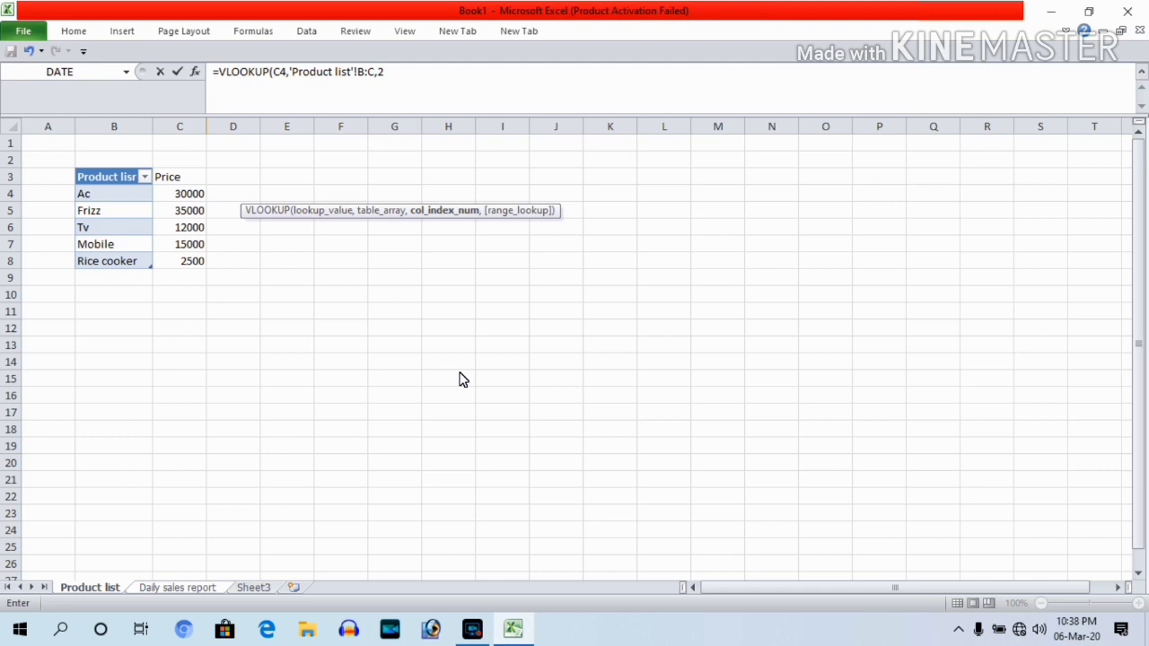
pyautogui.write(',false')
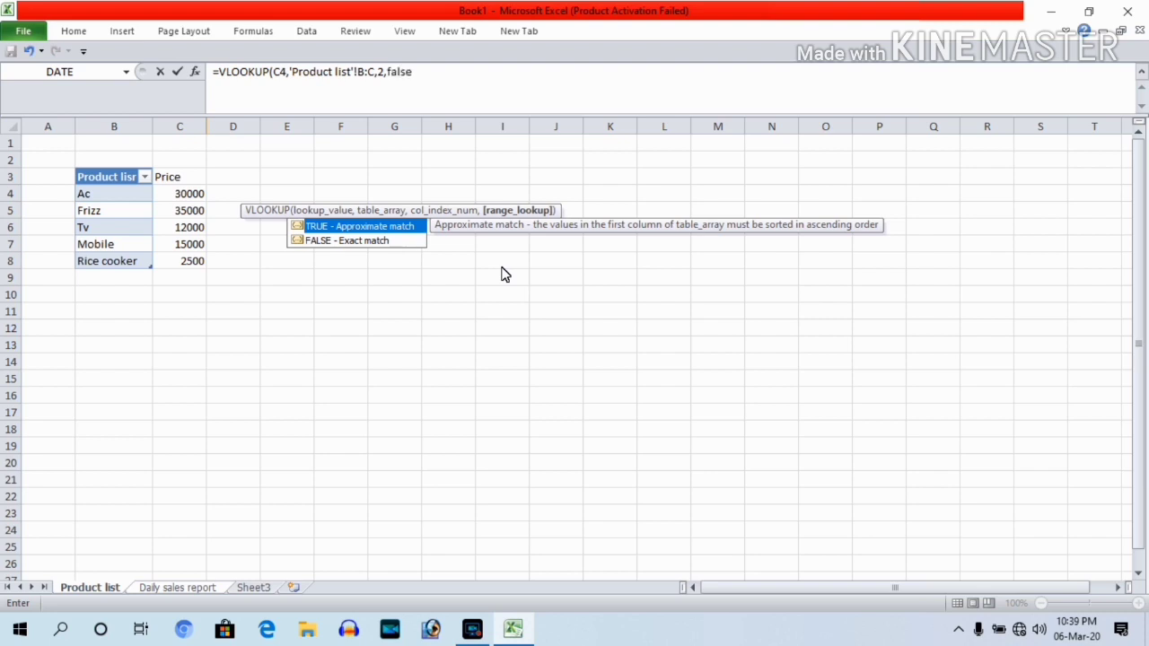
pyautogui.press('Escape')
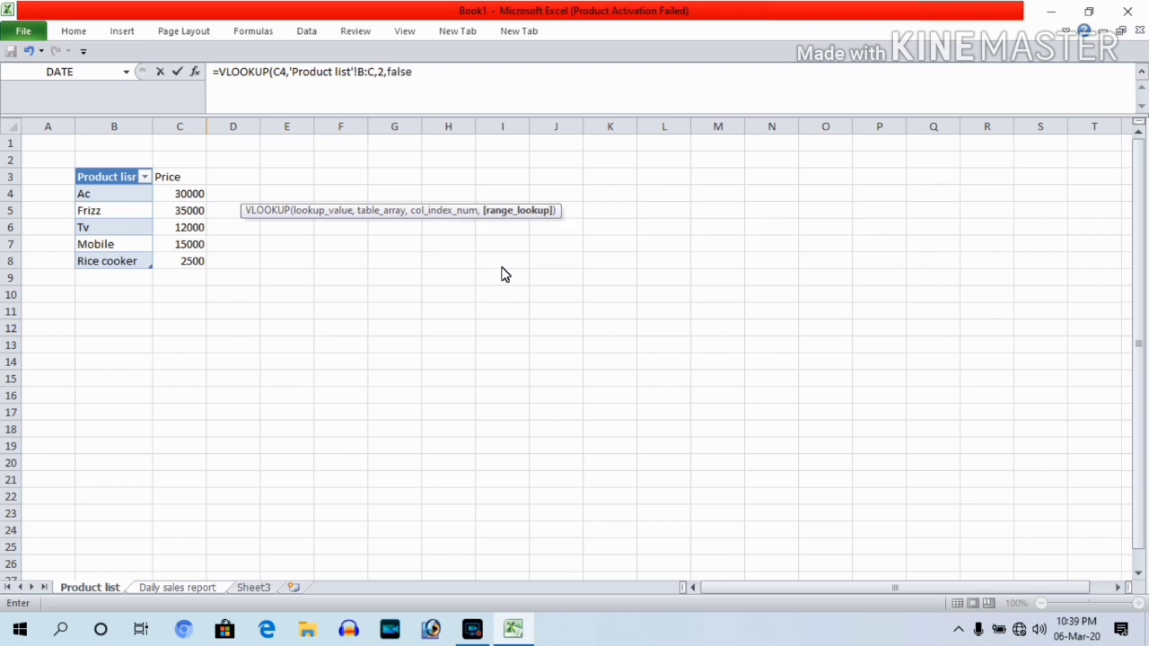
pyautogui.press('Return')
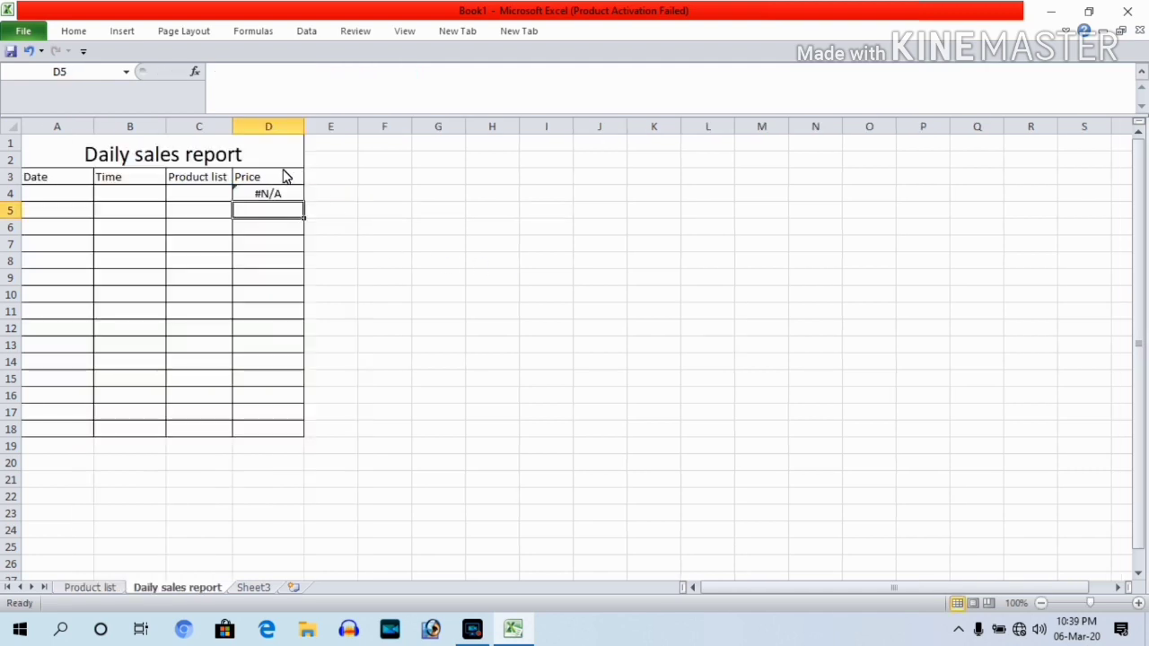
pyautogui.click(199, 196)
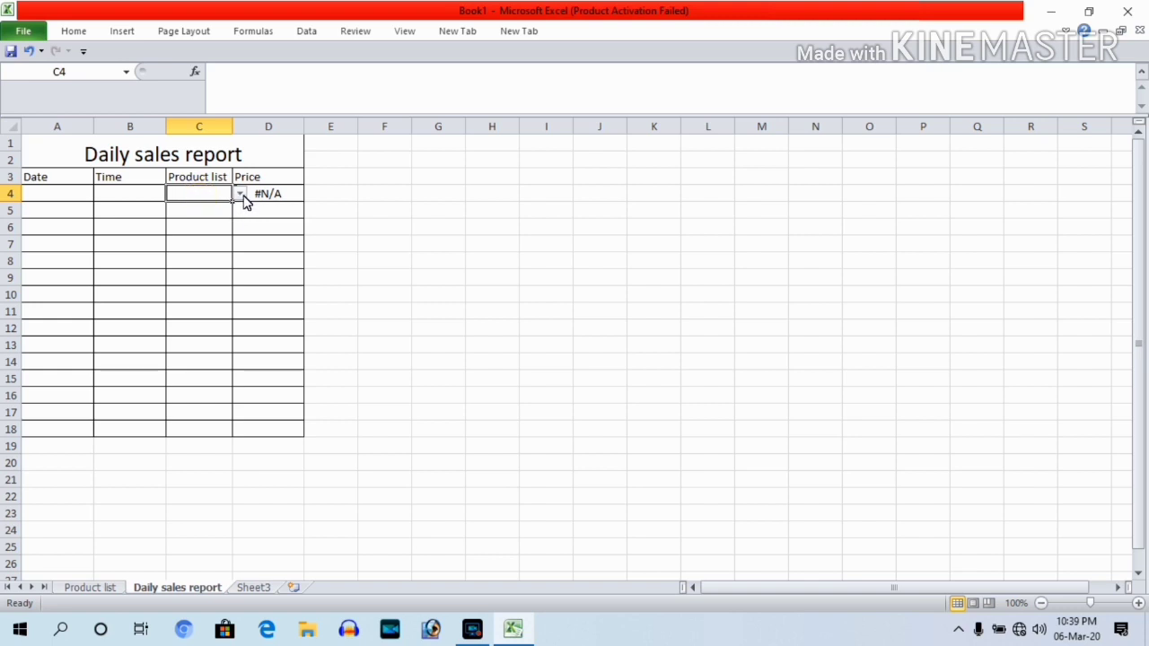
pyautogui.click(240, 194)
pyautogui.click(201, 209)
pyautogui.click(259, 76)
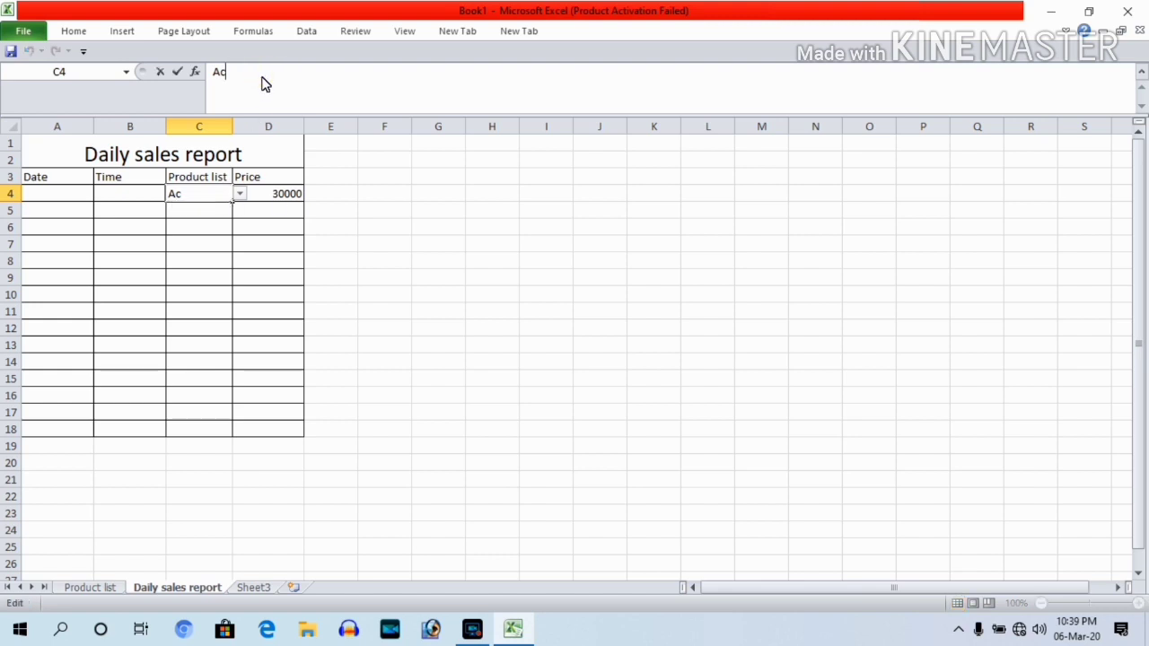
pyautogui.press('BackSpace')
pyautogui.press('BackSpace')
pyautogui.click(412, 243)
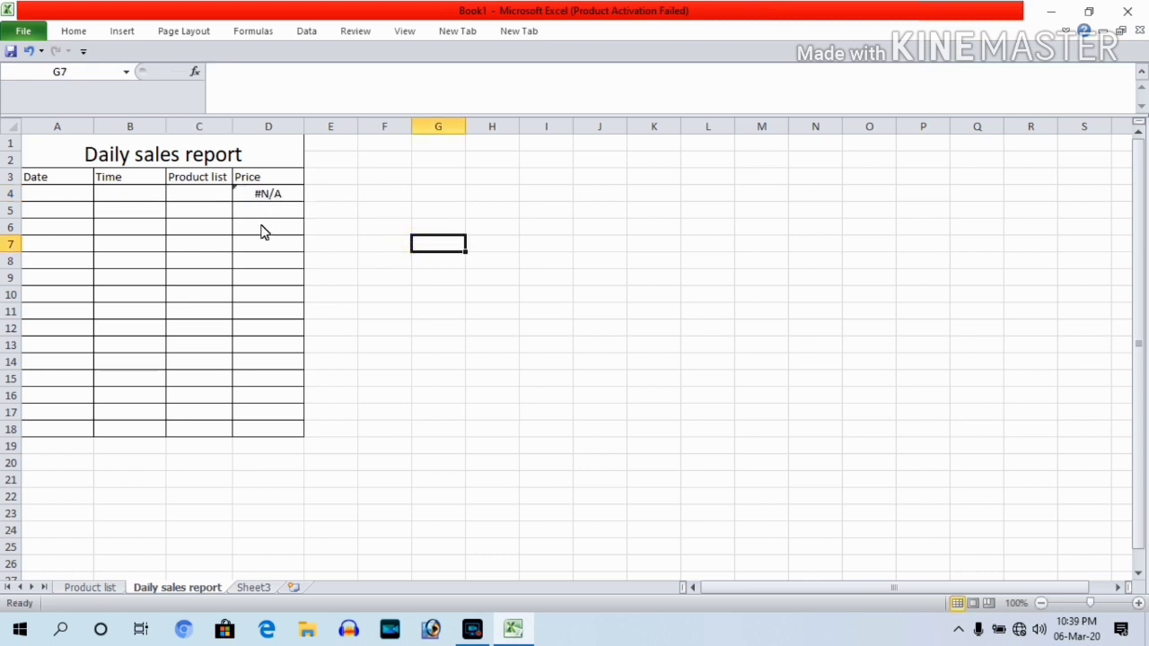
pyautogui.click(265, 198)
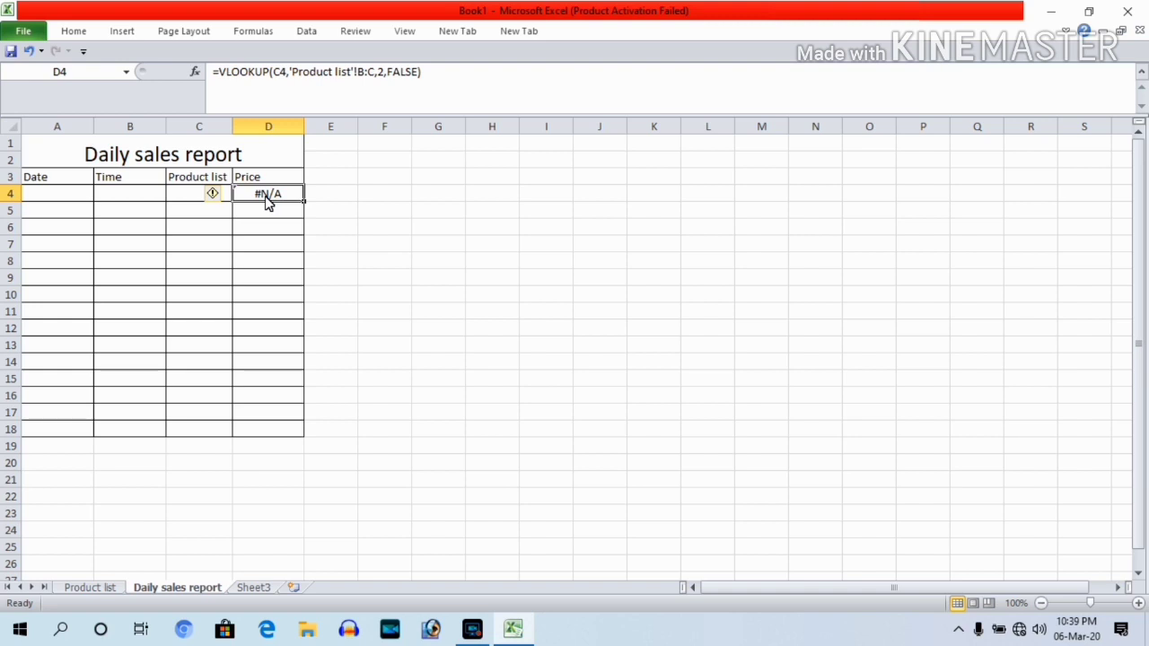
# Wrap D4's VLOOKUP price formula in IFERROR with a blank " " fallback
pyautogui.click(223, 79)
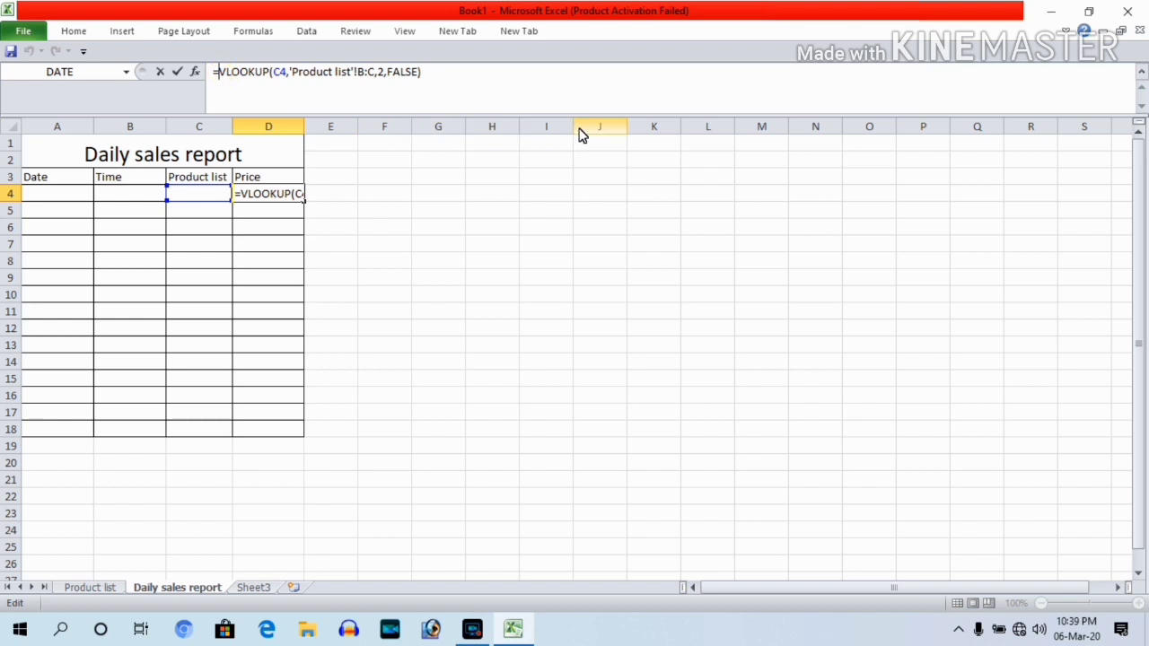
pyautogui.write('if')
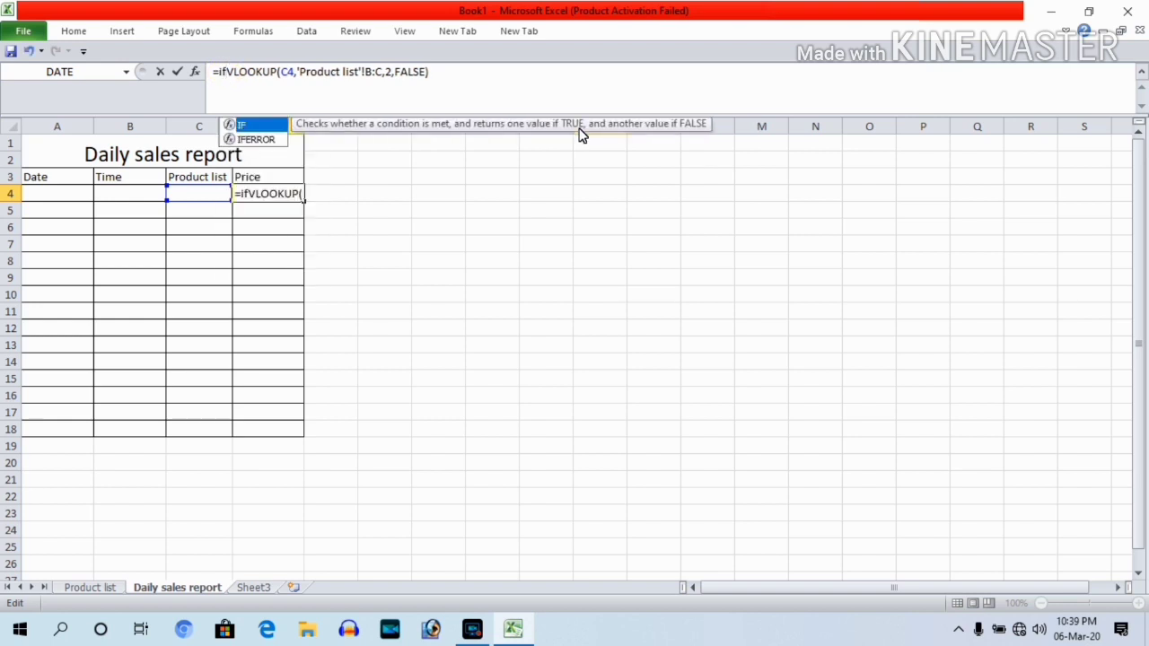
pyautogui.write('error')
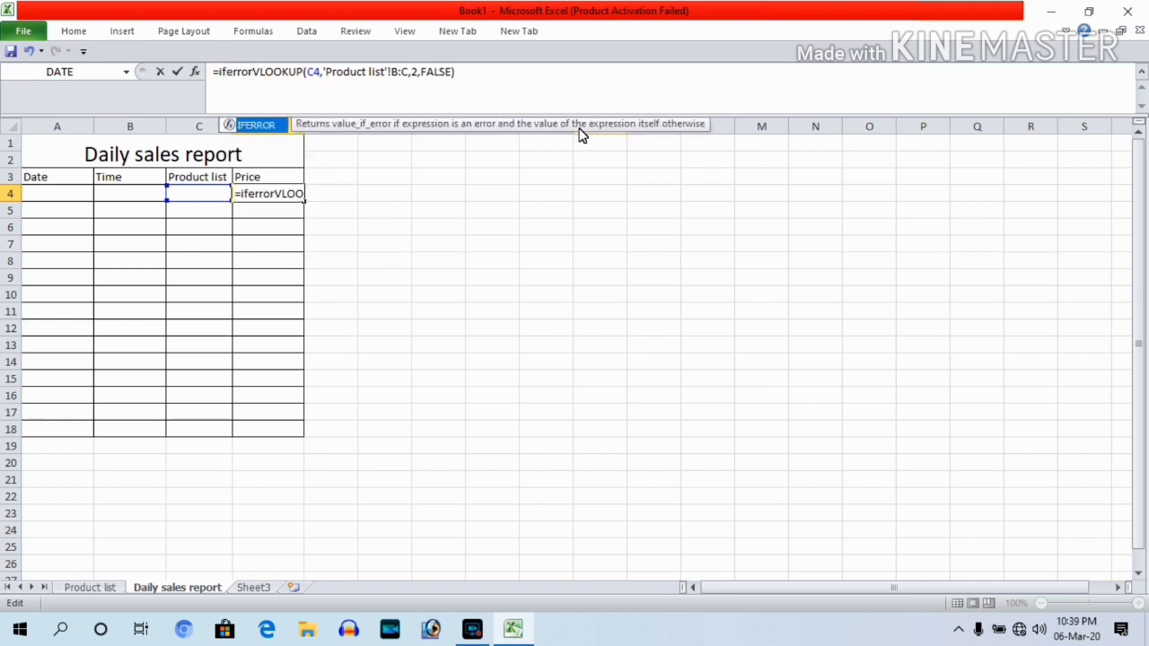
pyautogui.write('(')
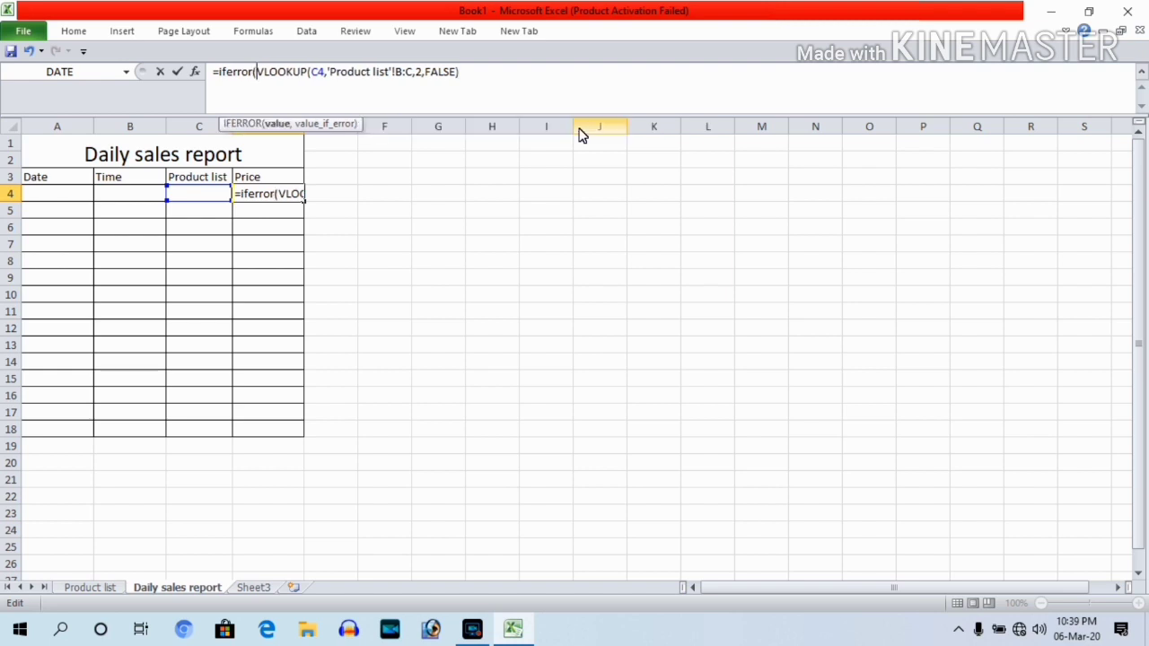
pyautogui.click(472, 78)
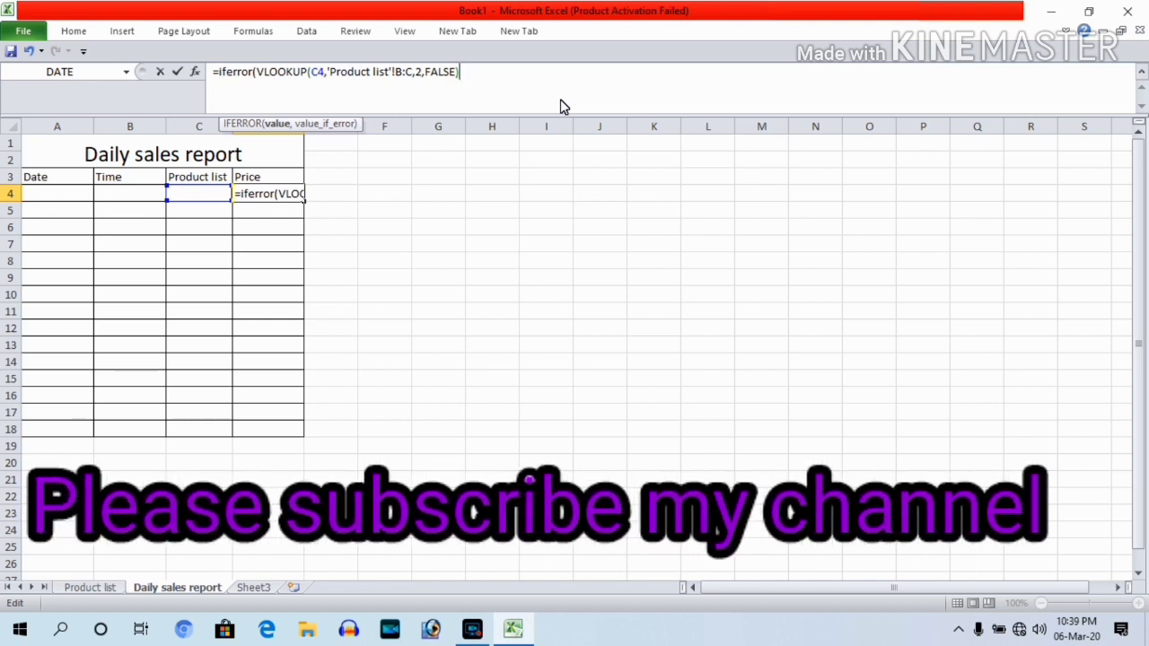
pyautogui.write(',')
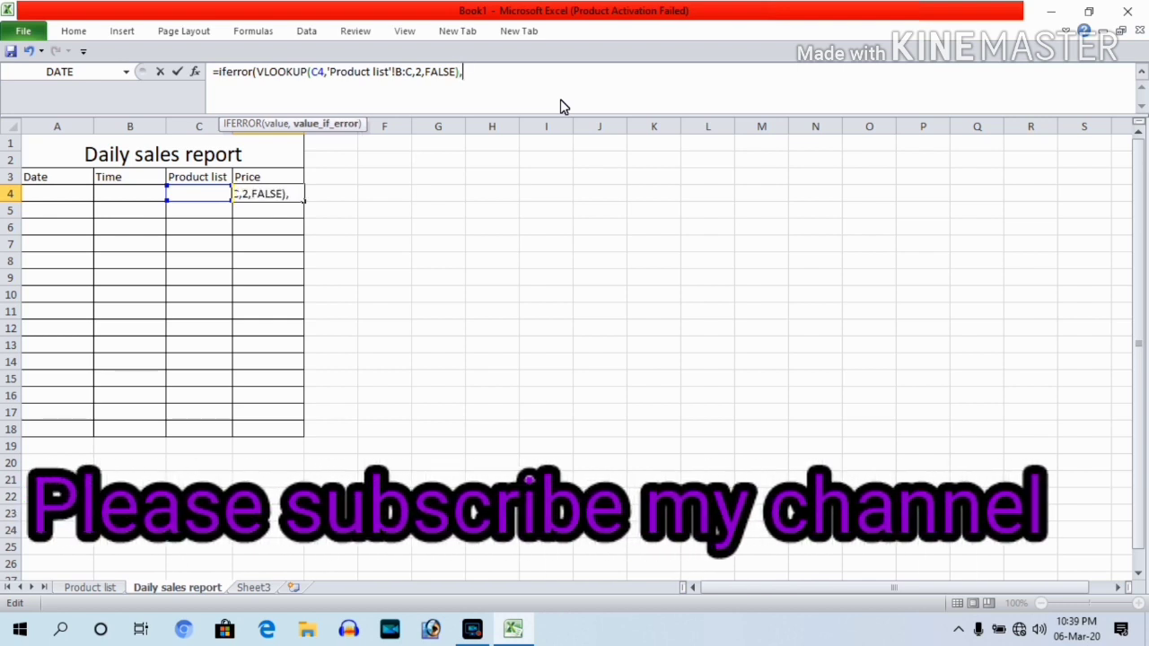
pyautogui.write('"')
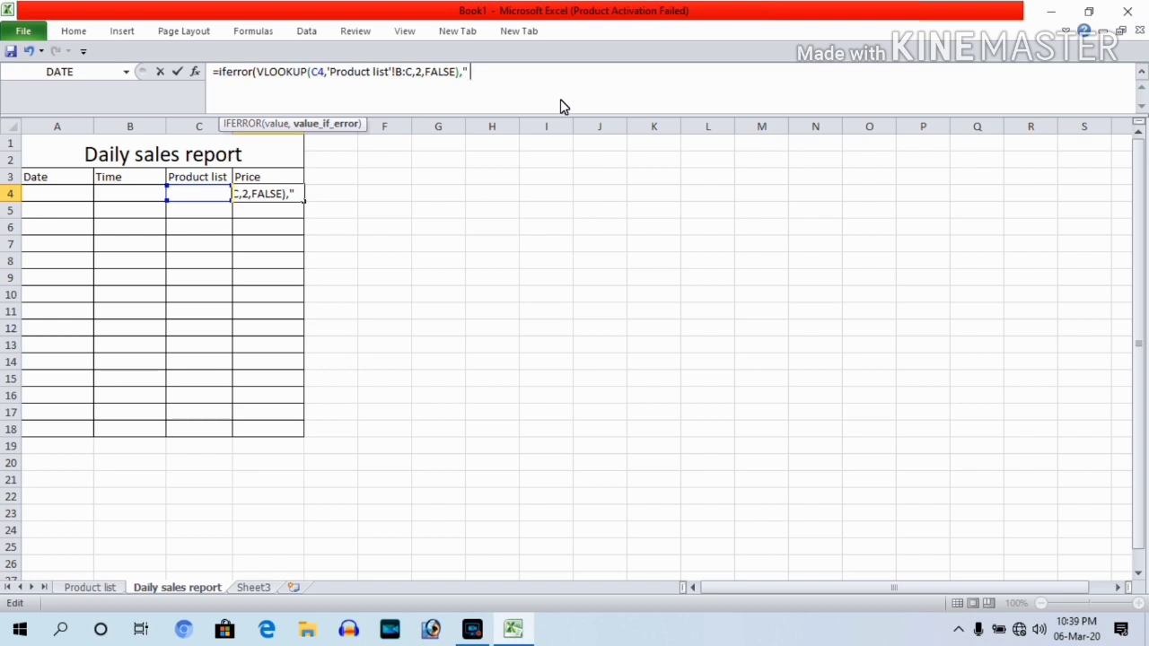
pyautogui.write(' "')
pyautogui.write(')')
pyautogui.press('Return')
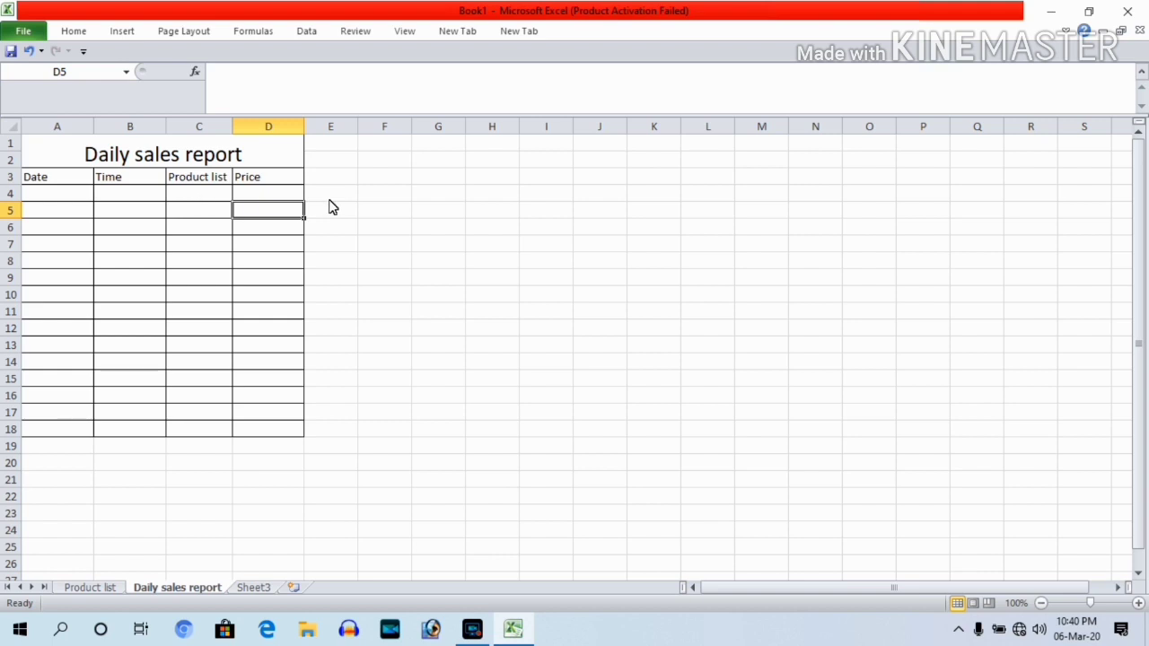
# Fill D4's price formula and C4's product dropdown down through row 17
pyautogui.click(268, 200)
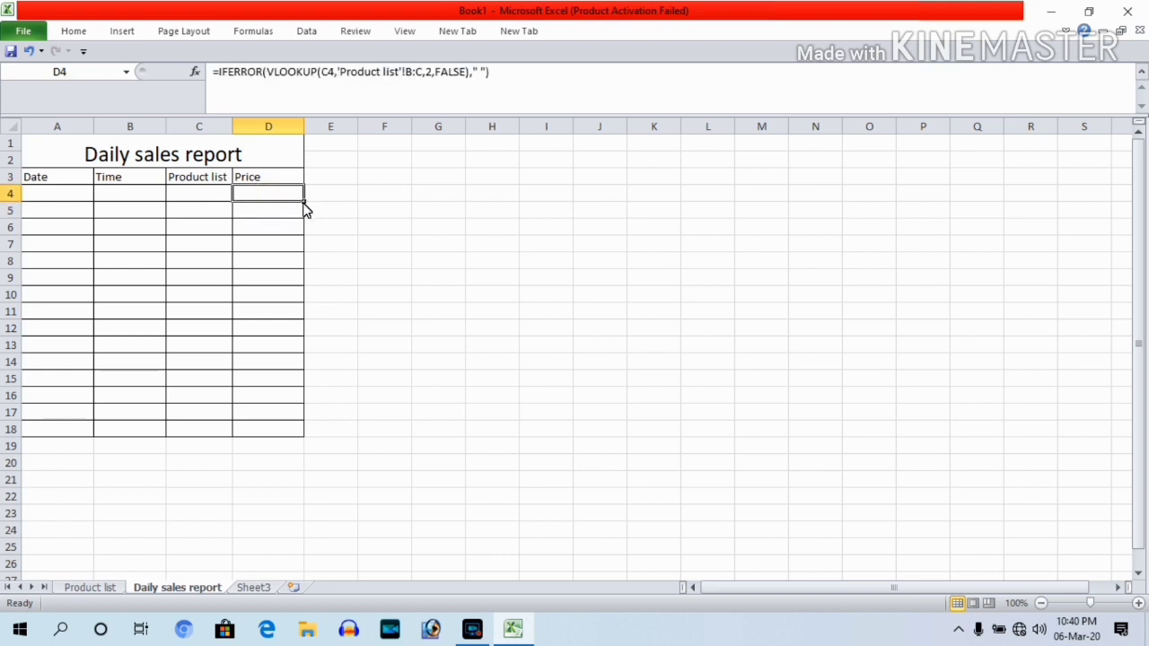
pyautogui.moveTo(304, 210); pyautogui.dragTo(301, 422)
pyautogui.click(200, 196)
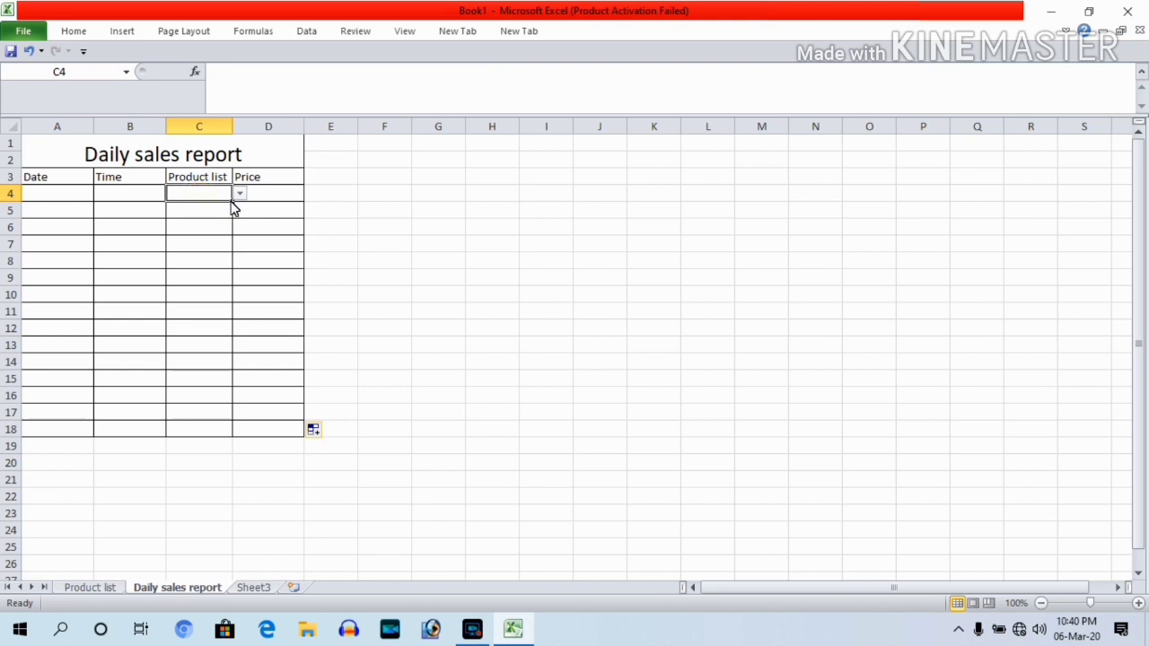
pyautogui.moveTo(232, 207); pyautogui.dragTo(232, 423)
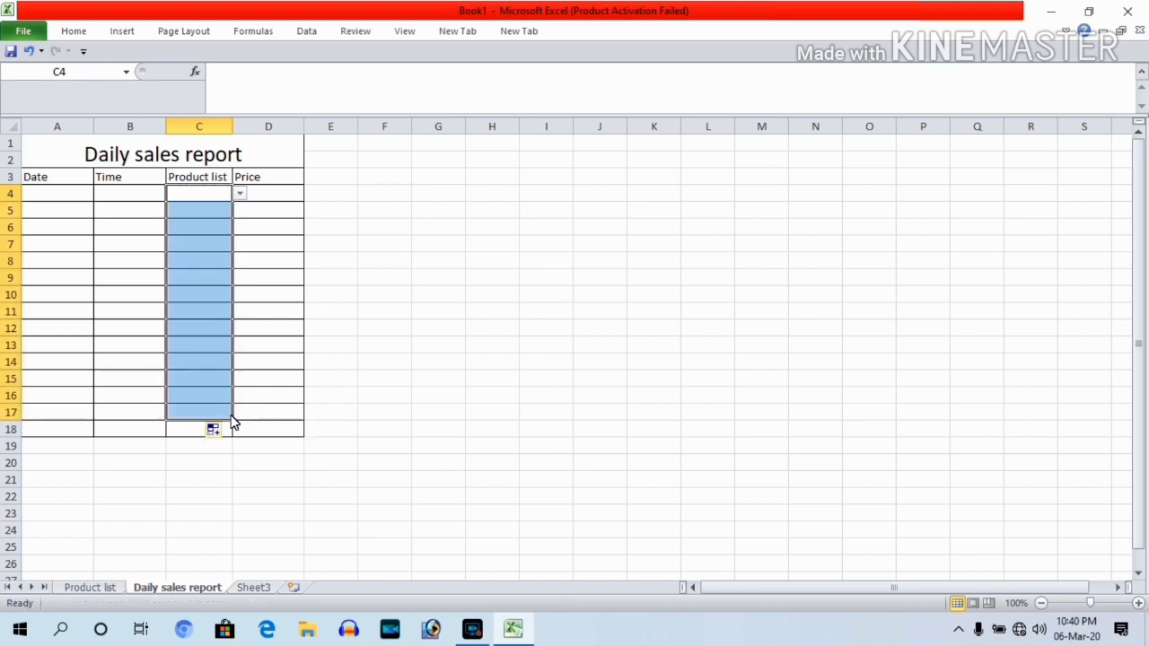
pyautogui.click(384, 311)
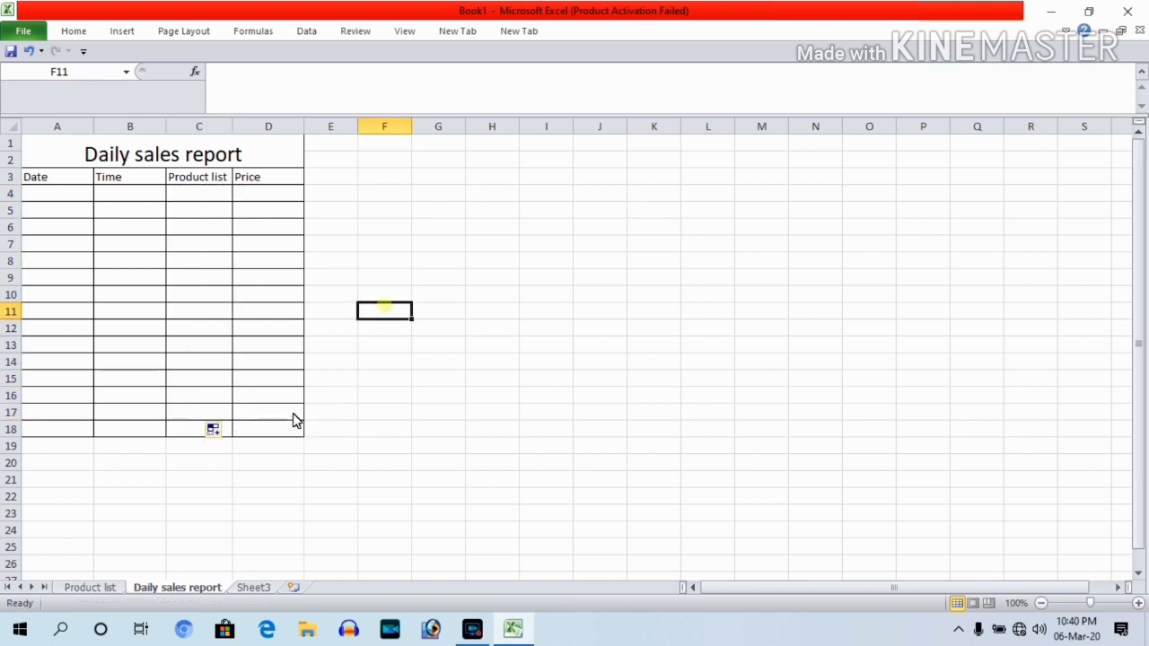
pyautogui.moveTo(188, 449); pyautogui.dragTo(270, 461)
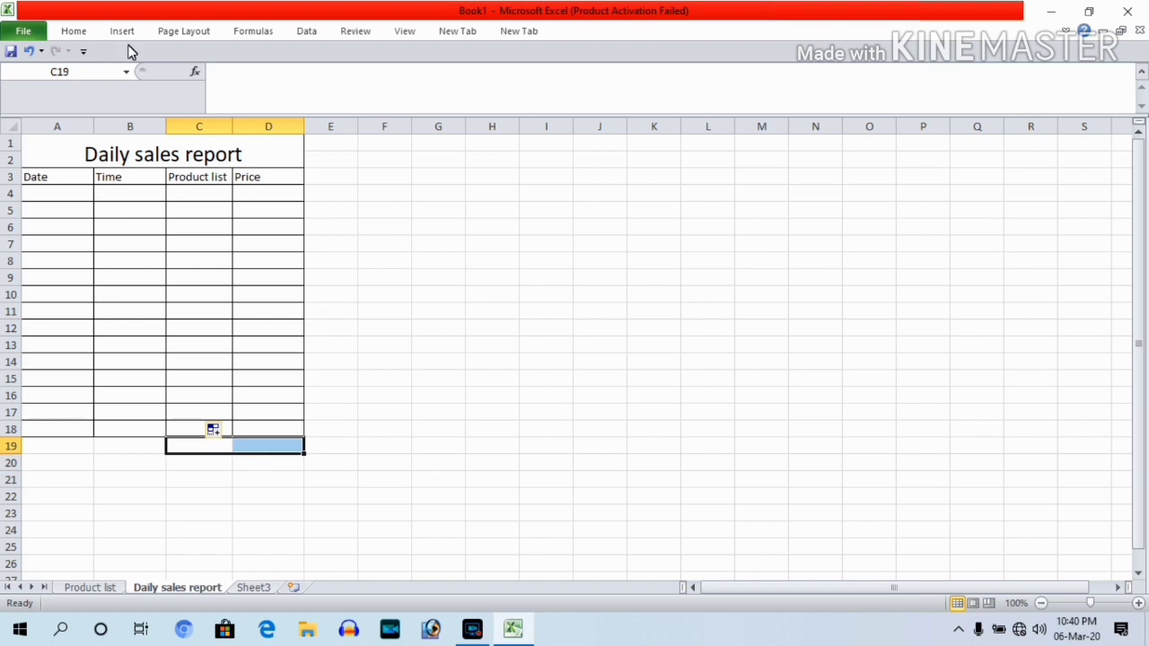
# Apply All Borders to the total row cells C19:D19
pyautogui.click(80, 31)
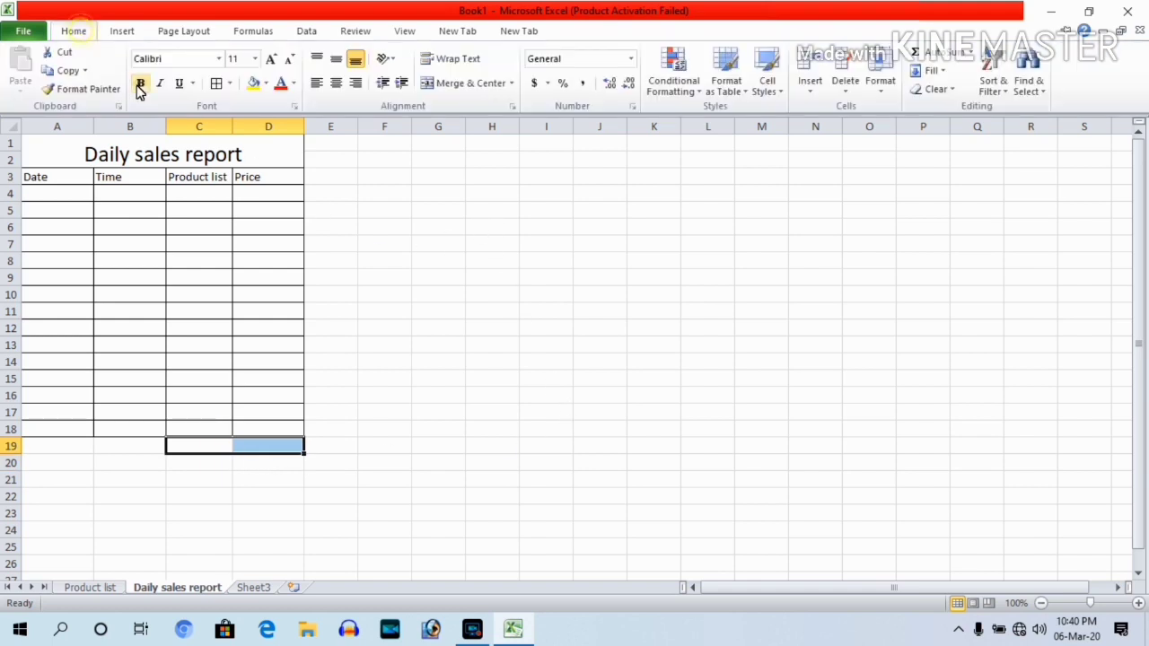
pyautogui.click(230, 83)
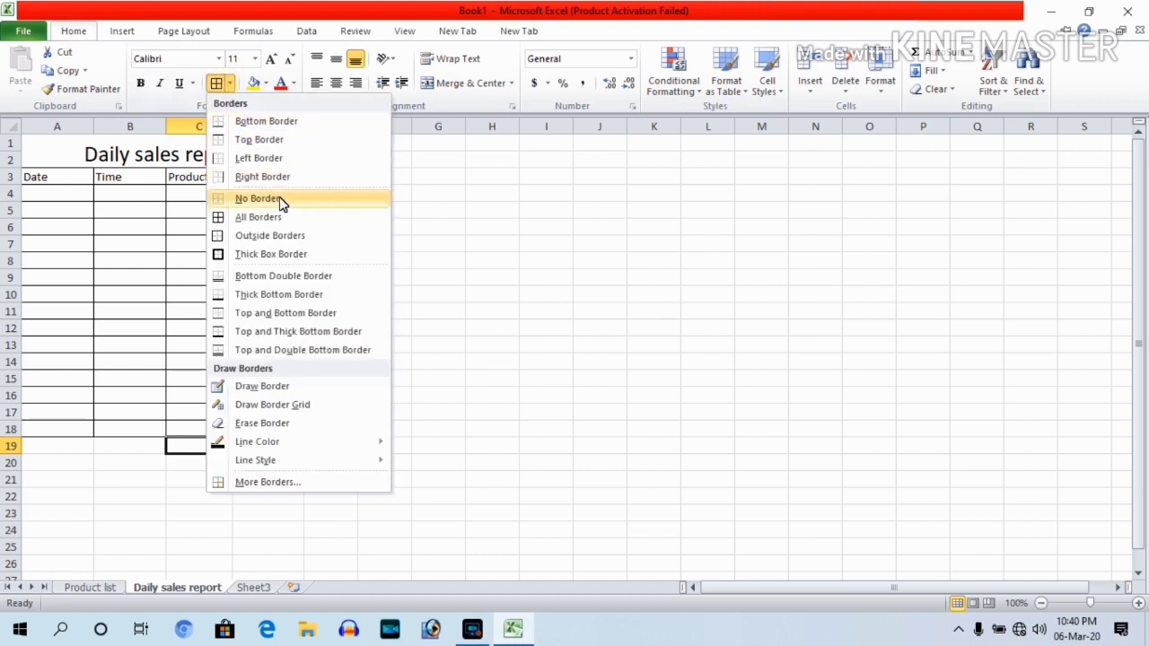
pyautogui.click(286, 222)
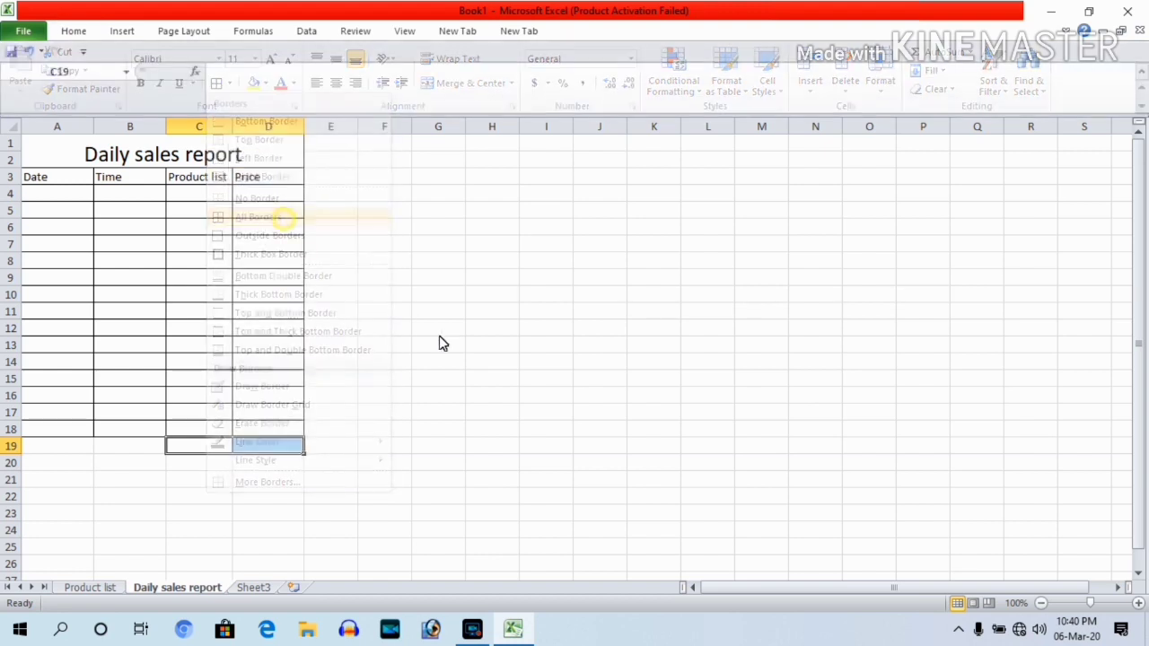
pyautogui.click(201, 449)
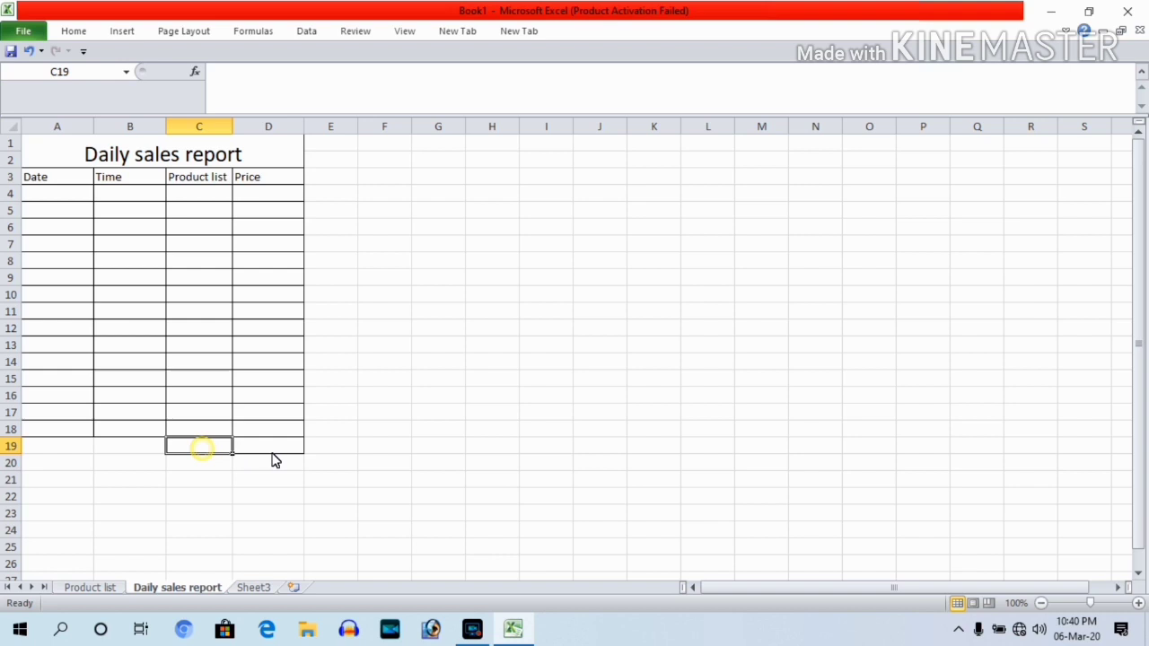
pyautogui.click(560, 485)
# Label C19 'Total =' and put =SUM(D4:D18) in D19
pyautogui.click(206, 451)
pyautogui.write('T')
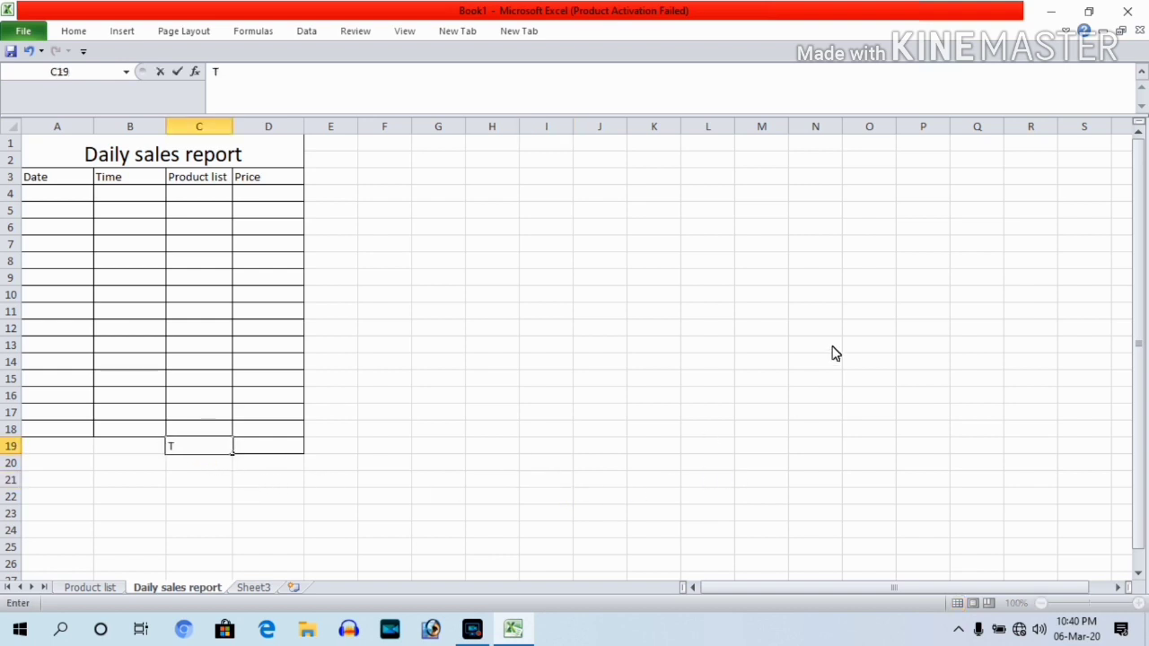
pyautogui.write('otal')
pyautogui.write(' =')
pyautogui.click(249, 450)
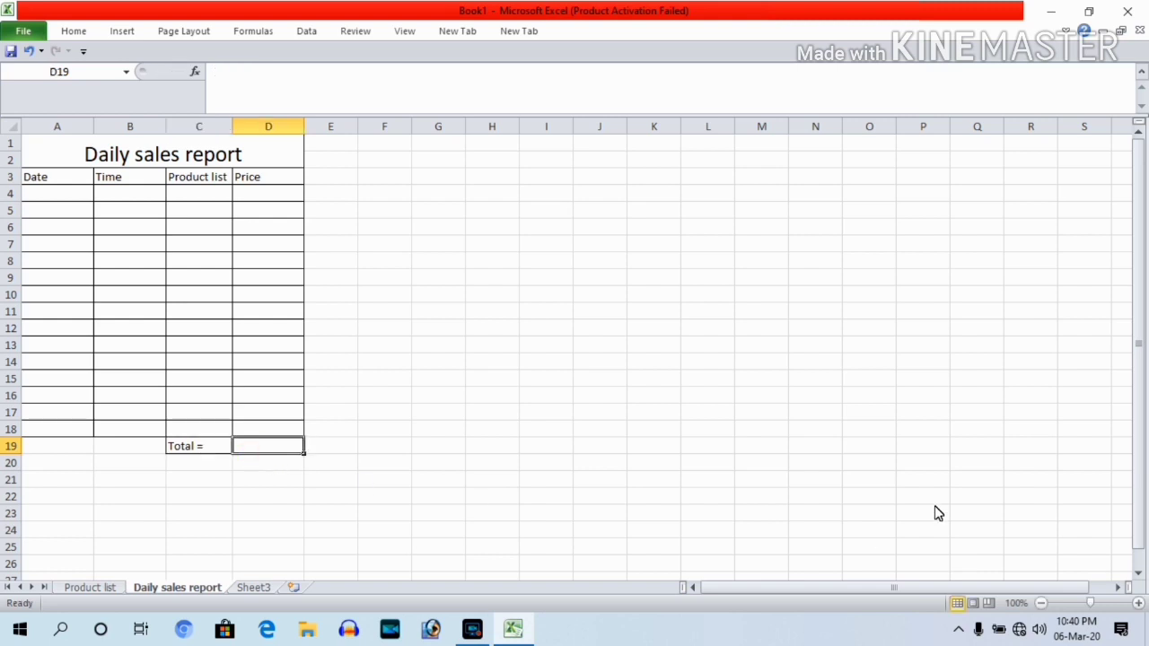
pyautogui.write('=su')
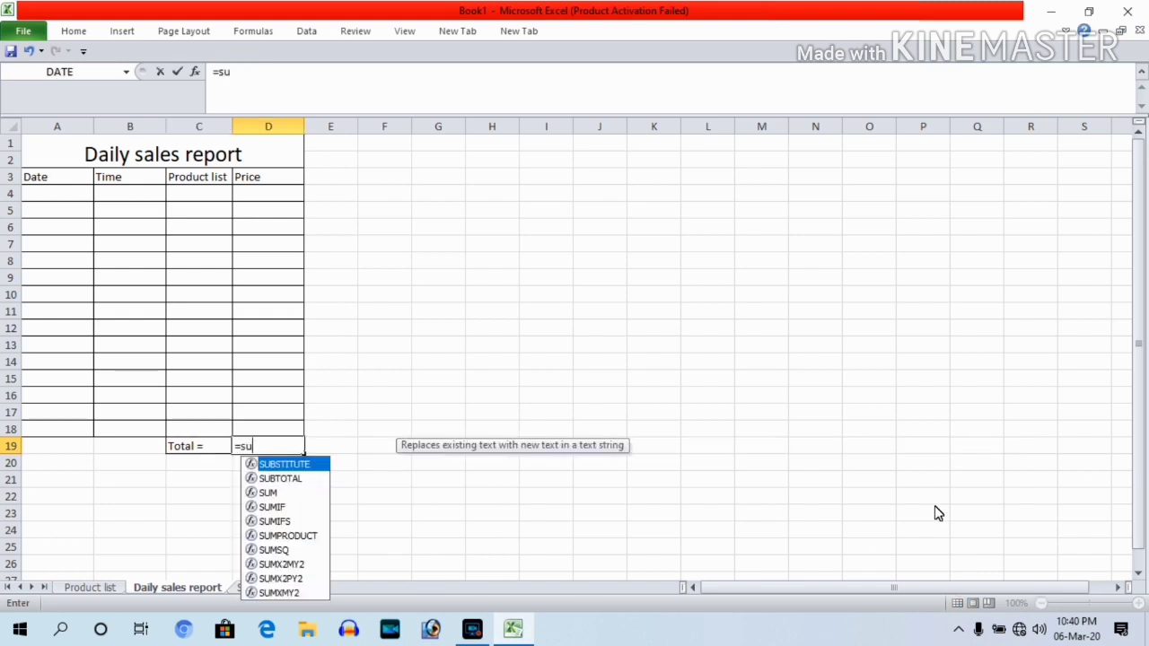
pyautogui.write('m(')
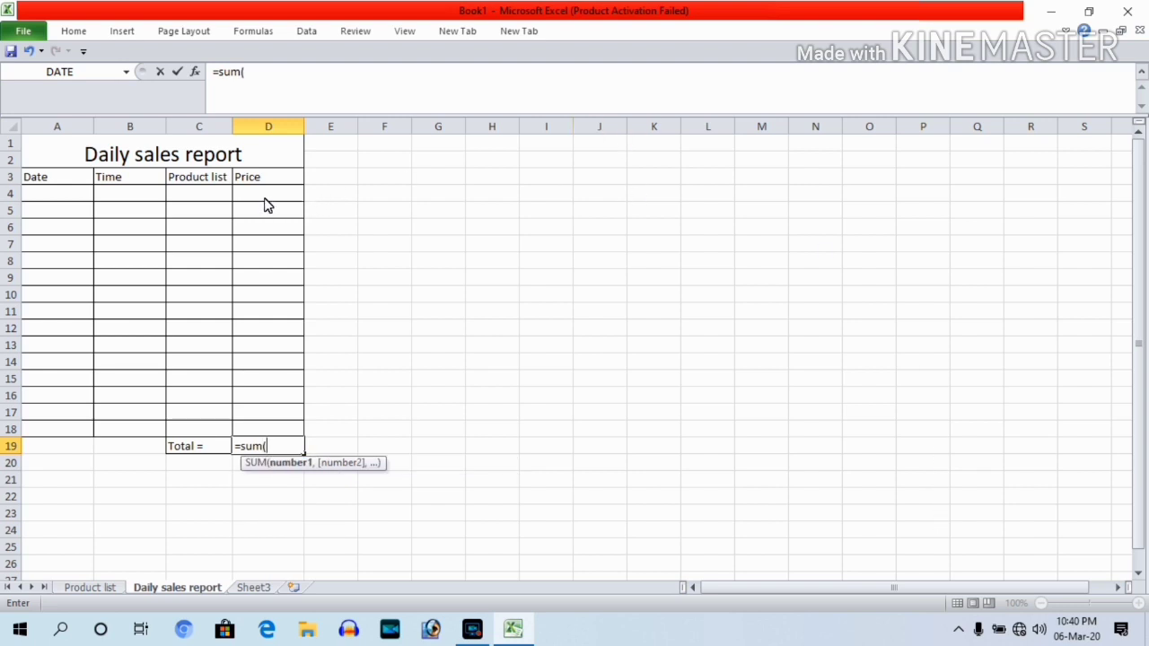
pyautogui.moveTo(266, 194); pyautogui.dragTo(249, 432)
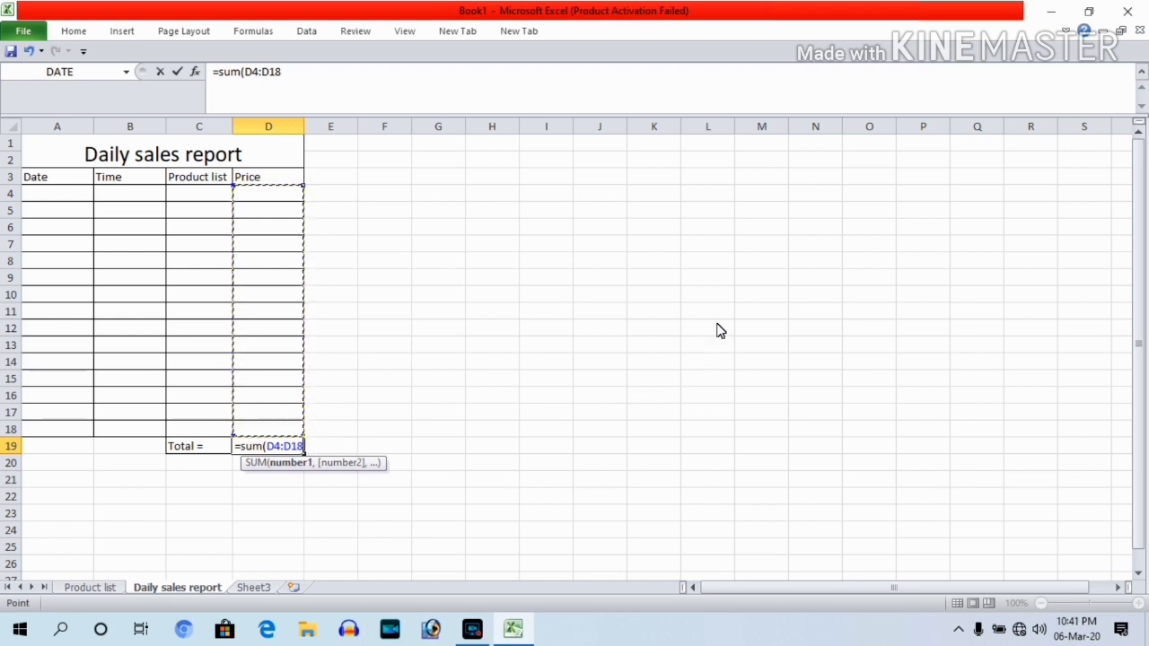
pyautogui.write(')')
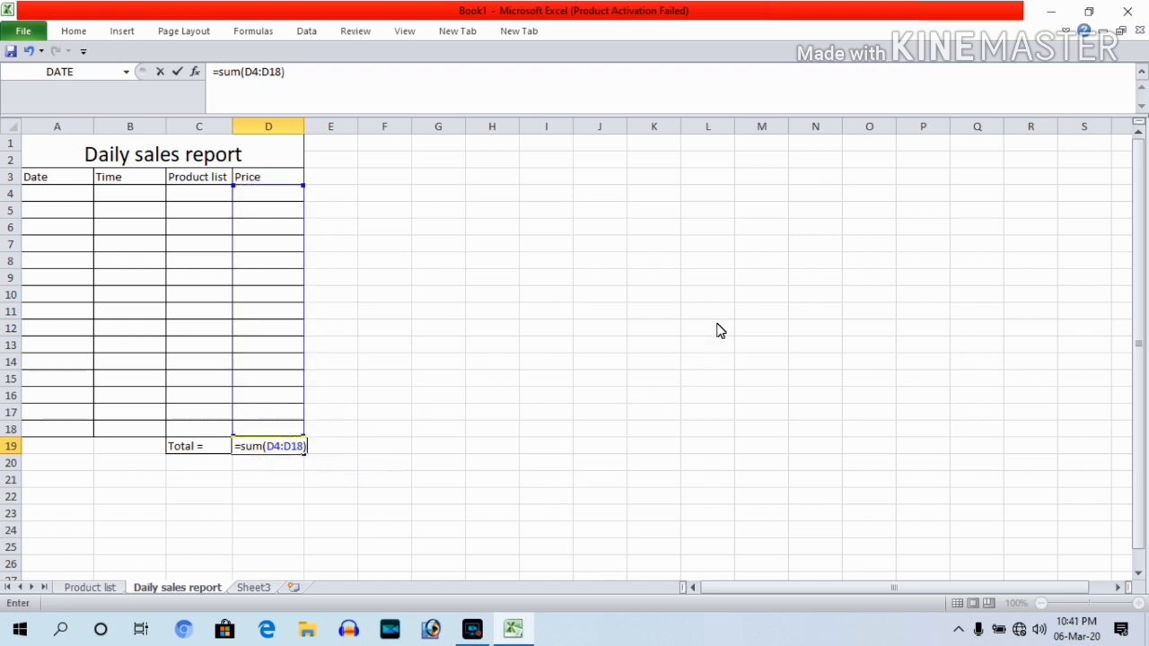
pyautogui.press('Return')
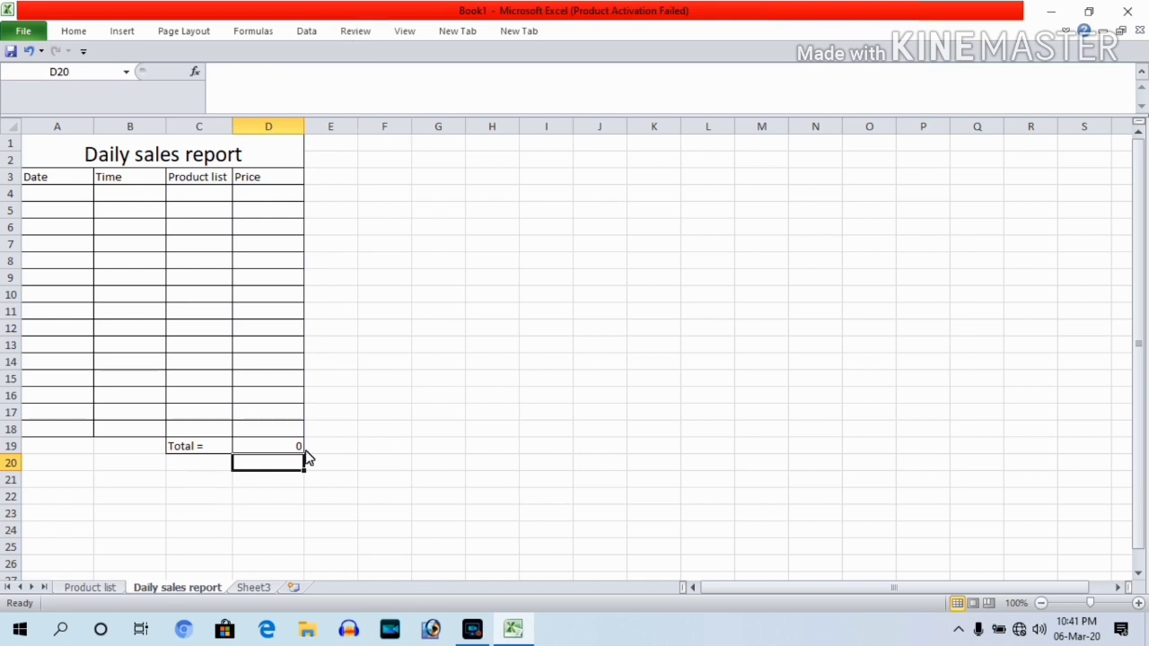
# Choose Frizz in C4 and Mobile in C5 from the product dropdowns, totalling 50000
pyautogui.click(199, 196)
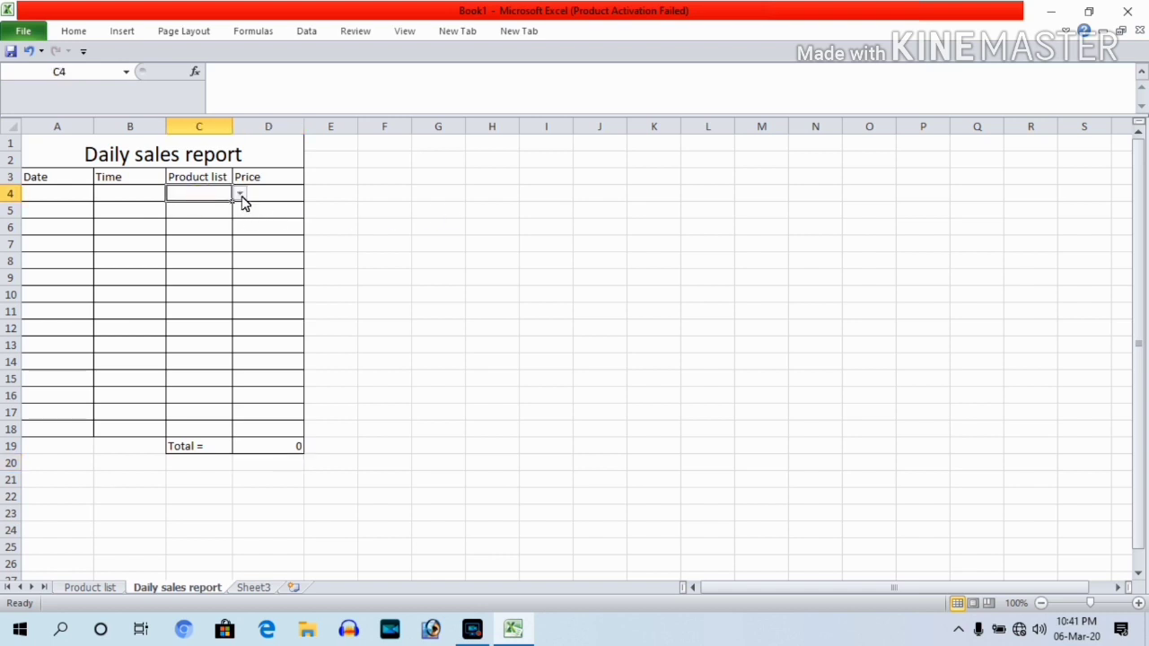
pyautogui.click(240, 195)
pyautogui.click(215, 220)
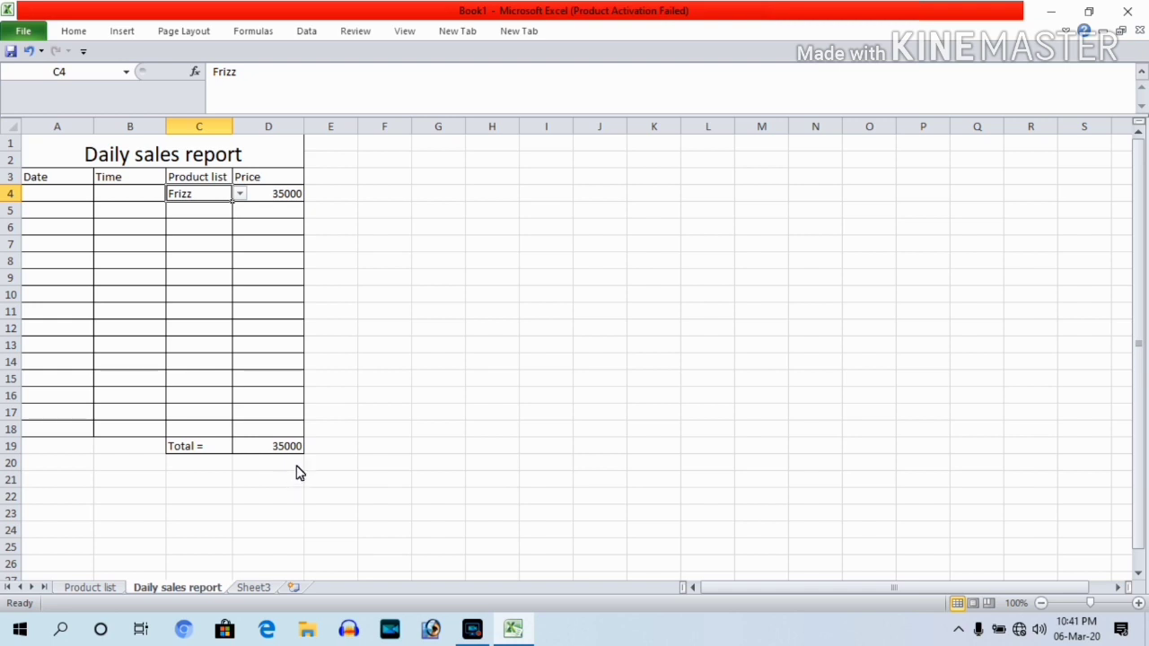
pyautogui.click(216, 215)
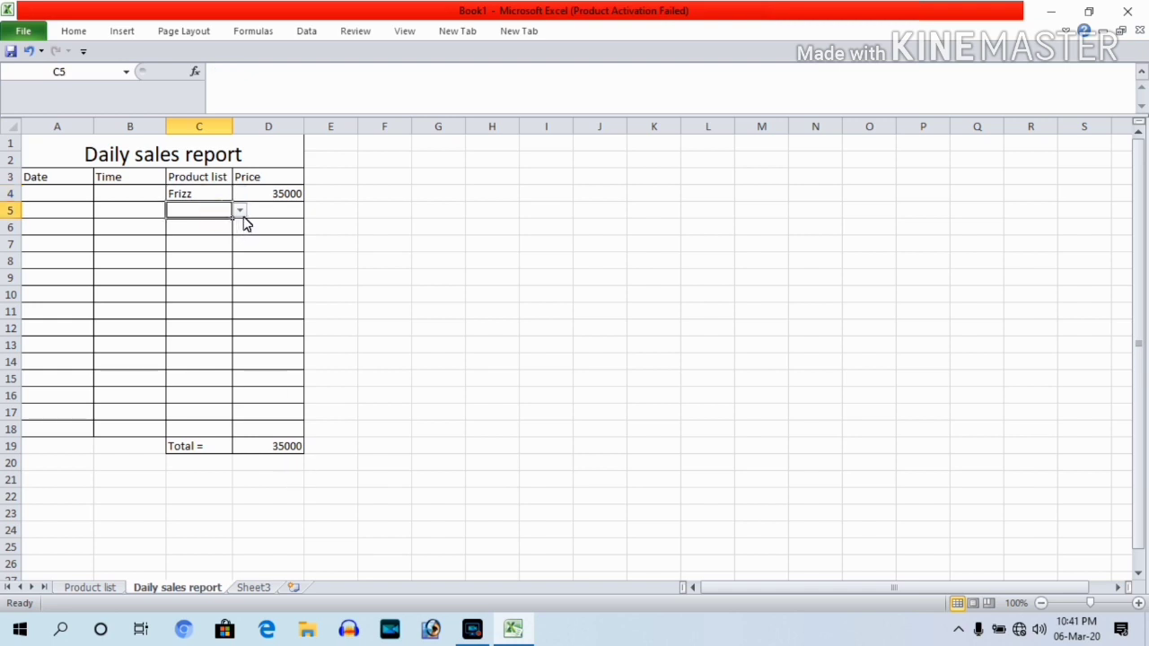
pyautogui.click(240, 212)
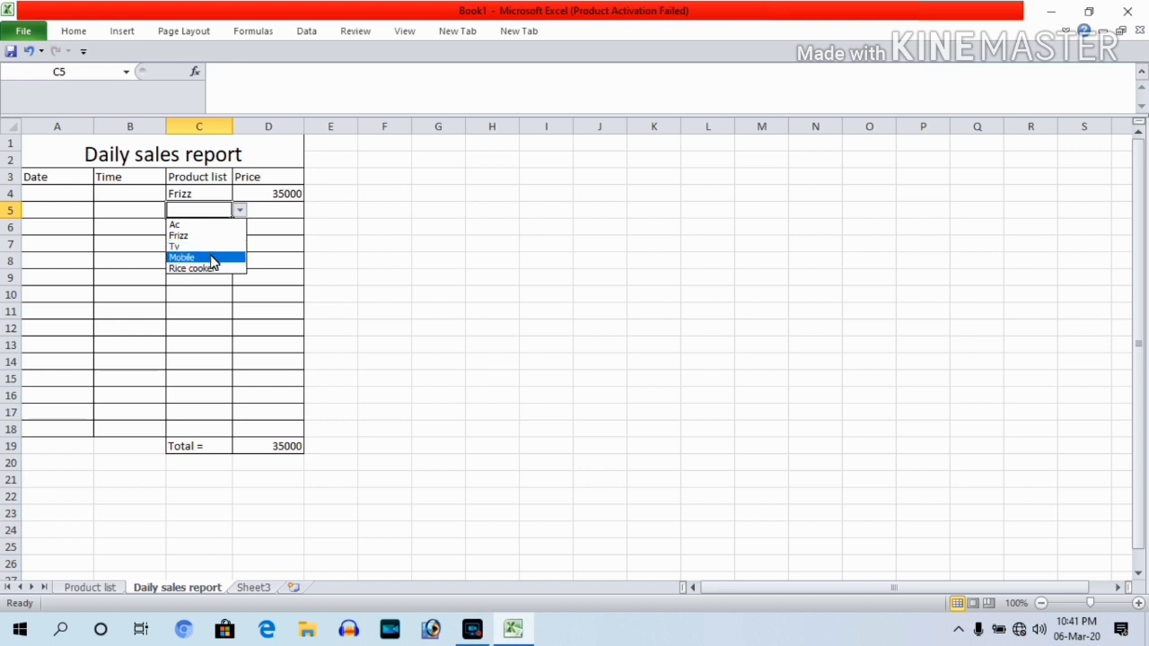
pyautogui.click(210, 258)
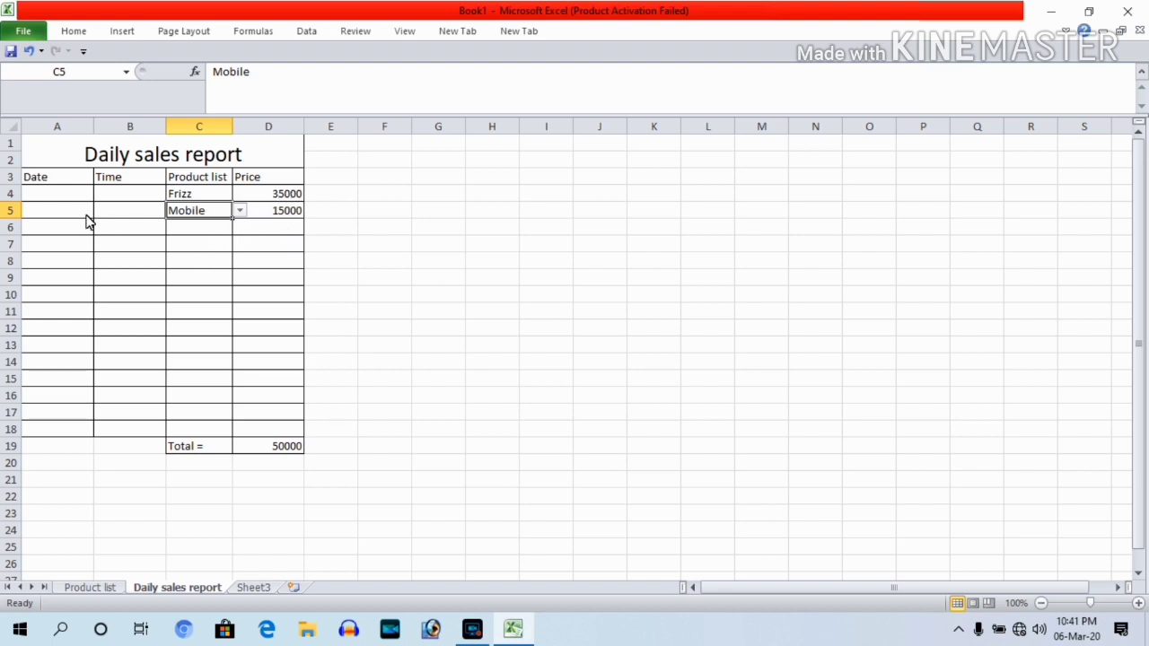
pyautogui.click(45, 196)
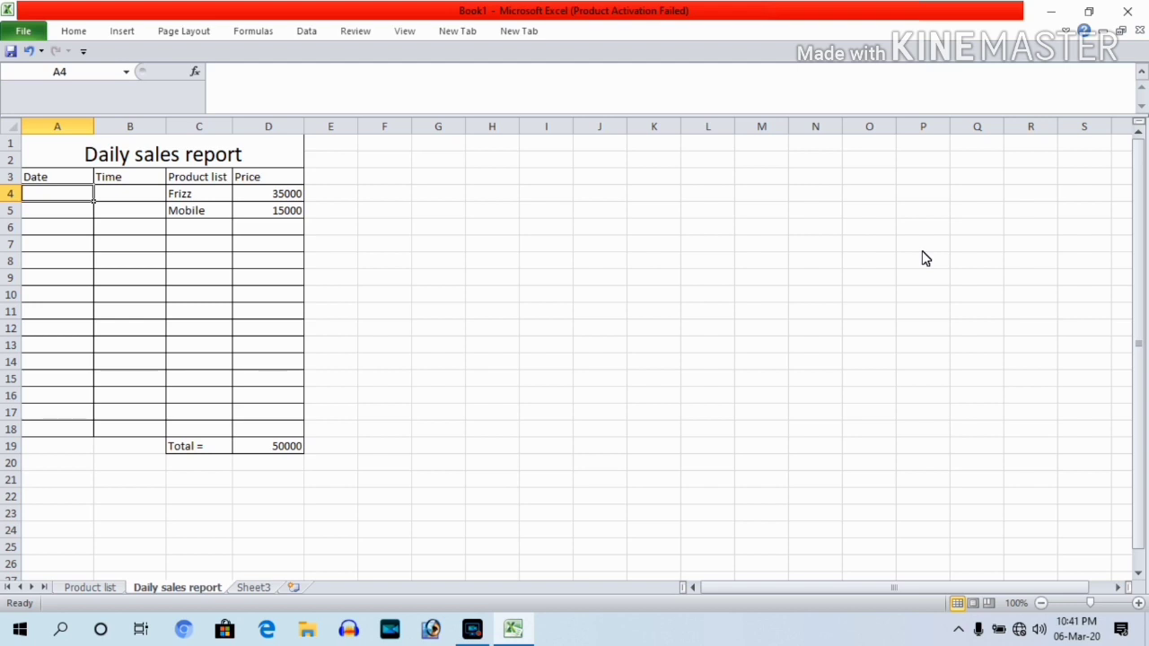
# Stamp rows 4–5 with date 06-03-2020 and times 10:41/10:42 PM, then show the Product list sheet
pyautogui.write('06-03-2020')
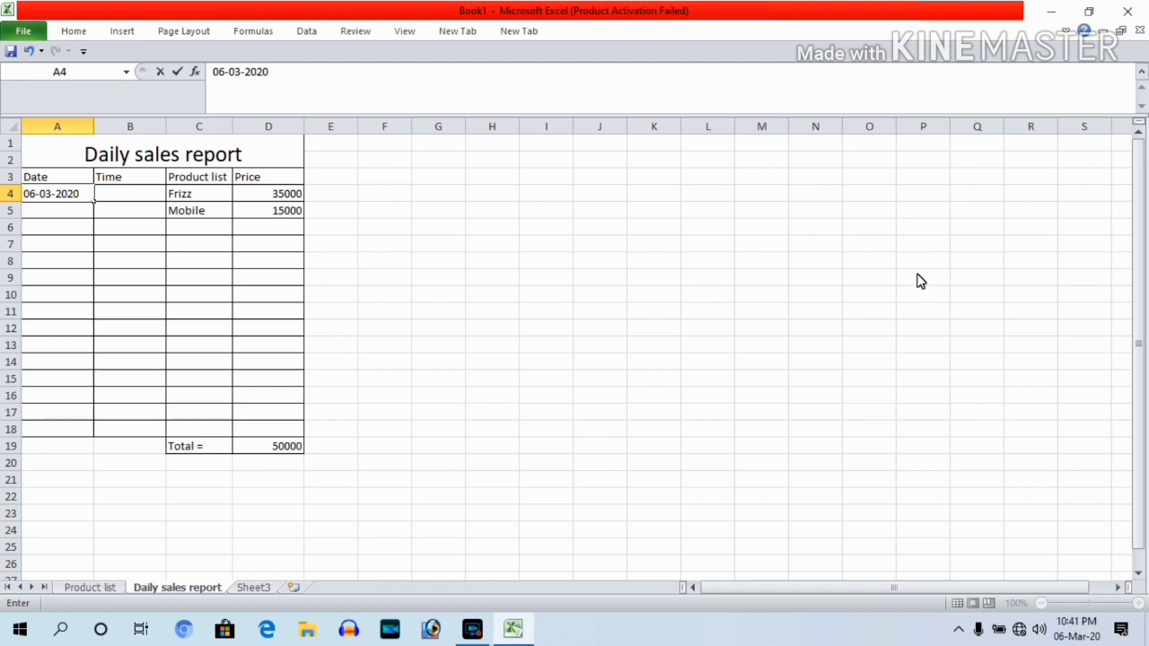
pyautogui.press('Tab')
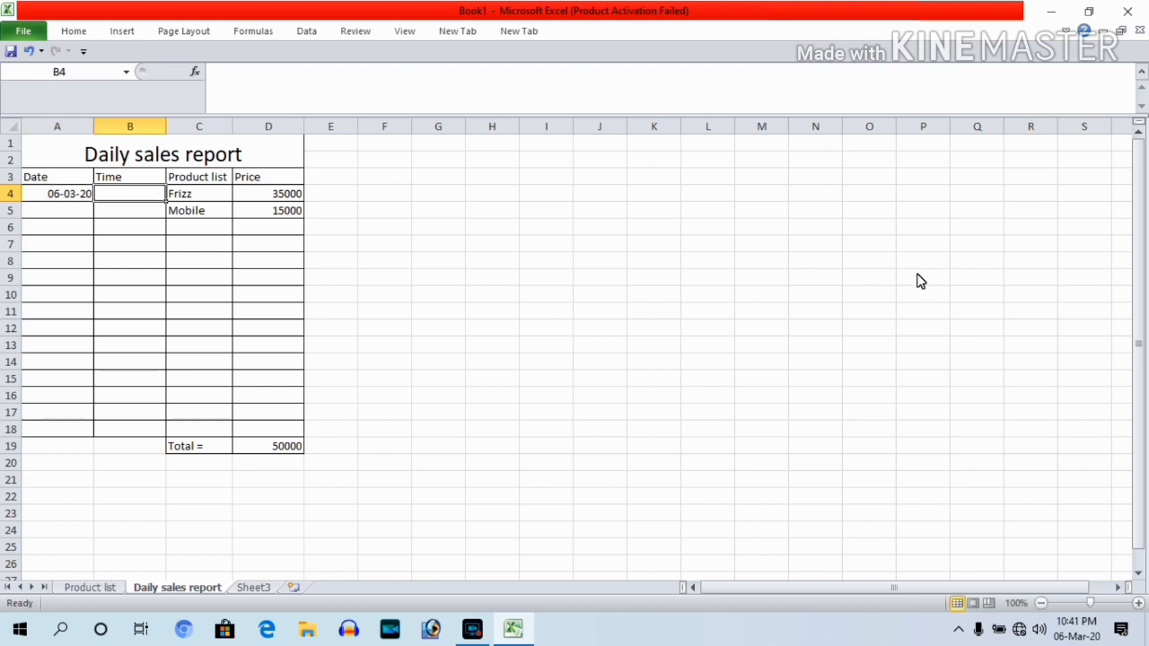
pyautogui.hotkey('ctrl', 'shift', ';')
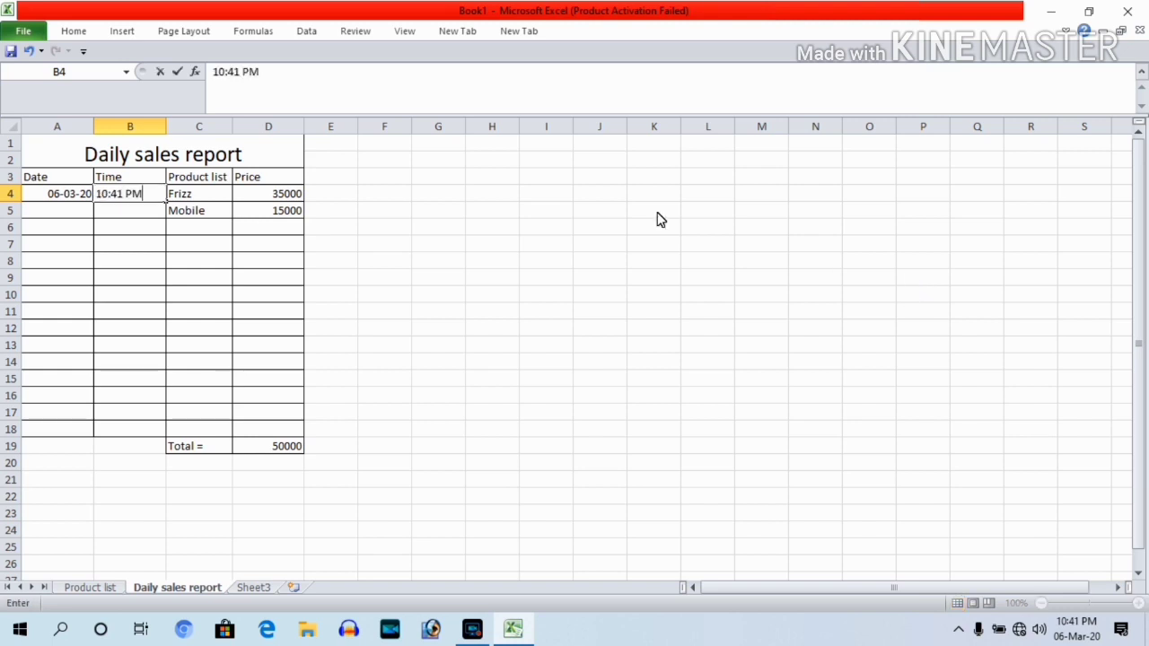
pyautogui.click(69, 214)
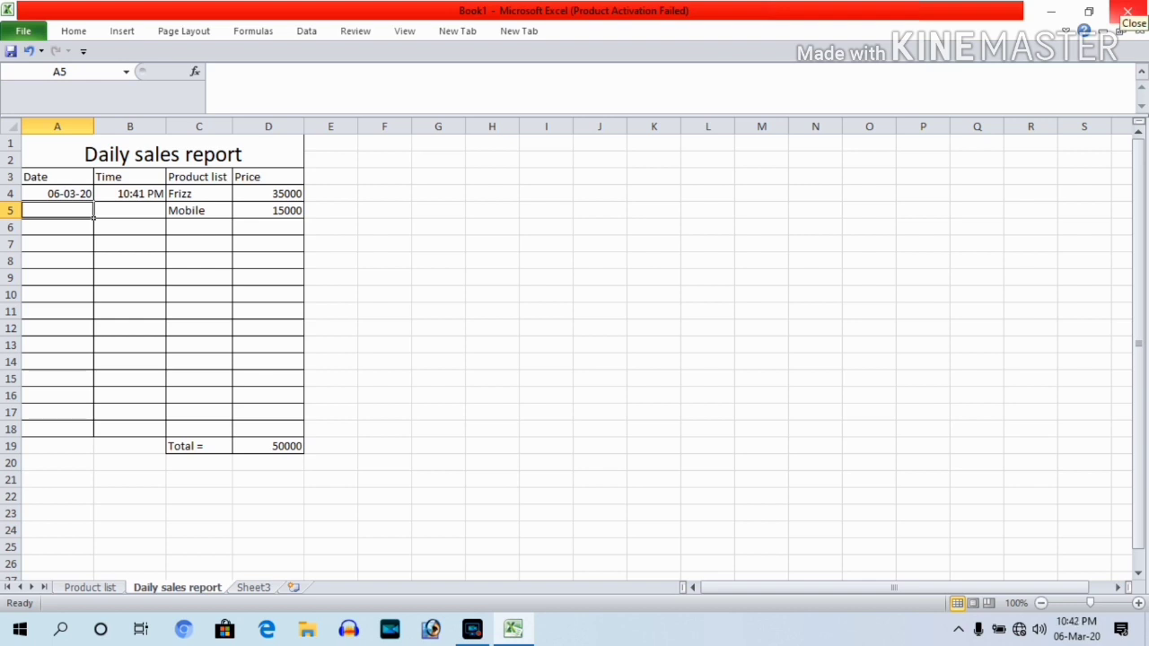
pyautogui.write('06-03-2020')
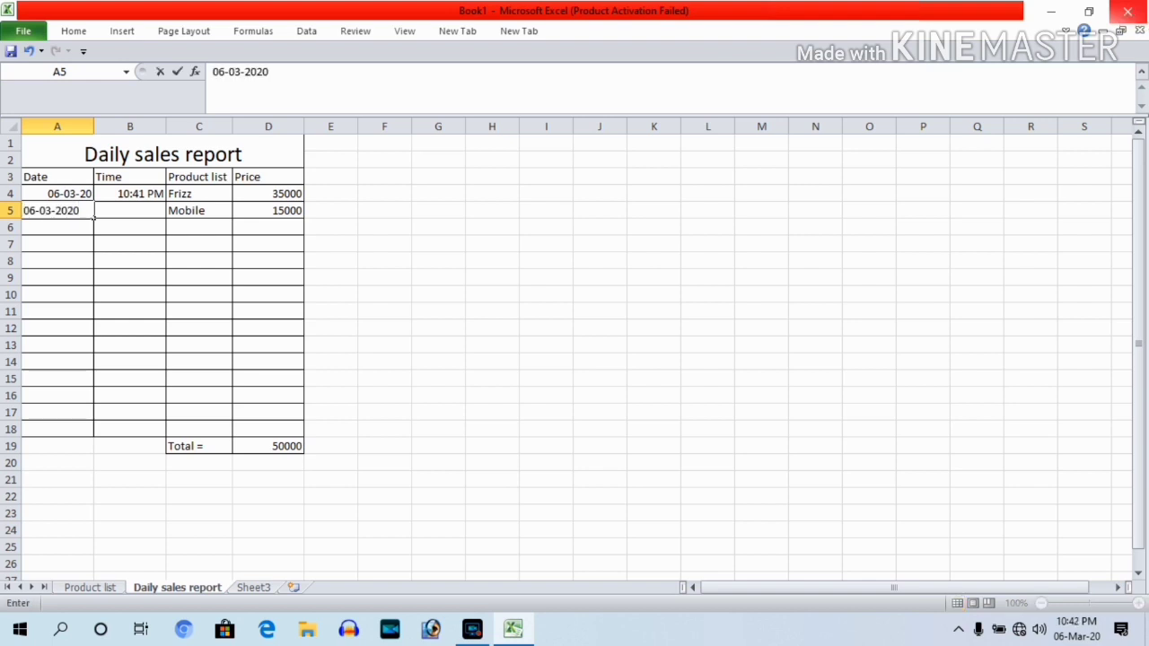
pyautogui.press('Tab')
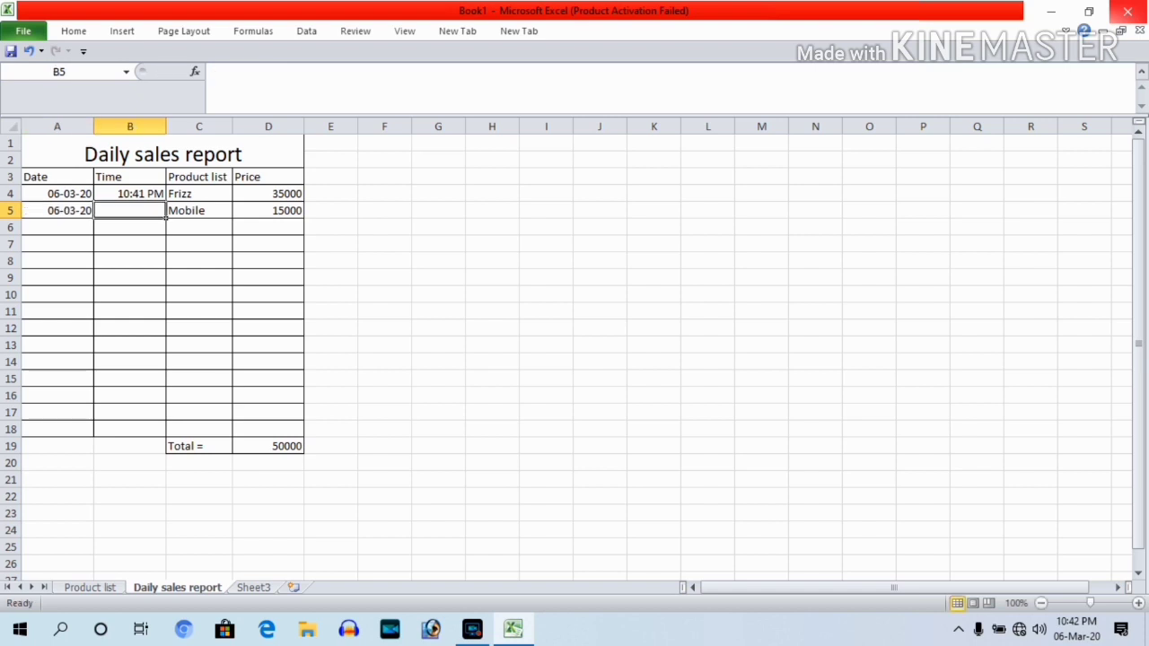
pyautogui.hotkey('ctrl', 'shift', ';')
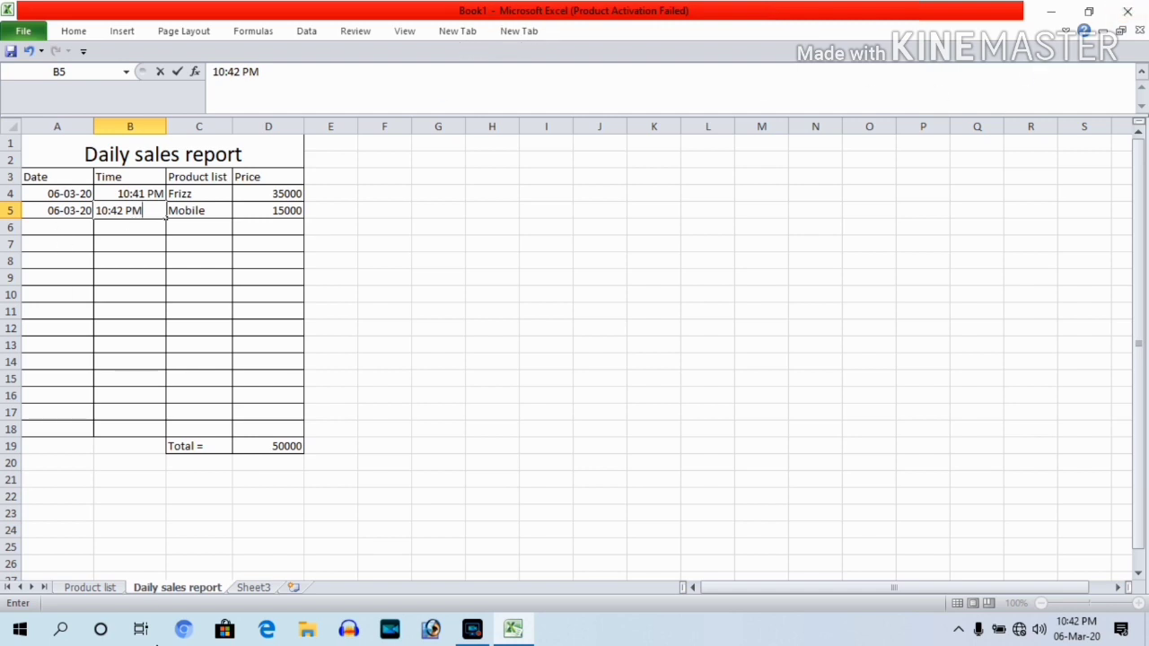
pyautogui.click(111, 589)
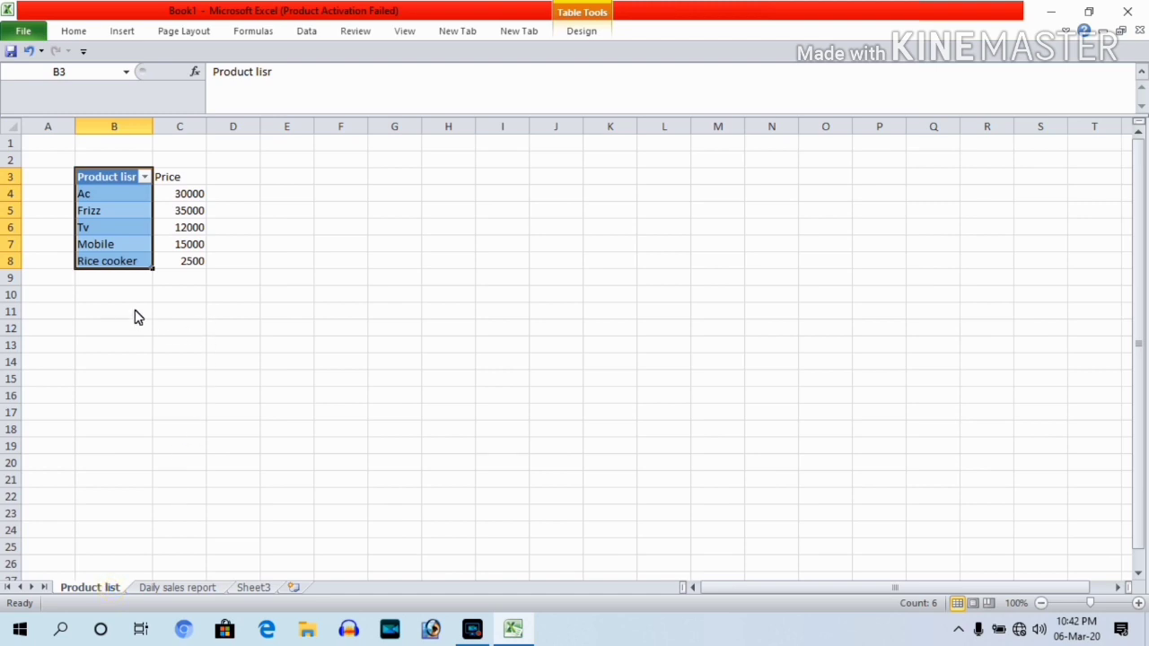
# Add Cable to the product table priced 500, correcting the mistyped 5oo
pyautogui.click(115, 280)
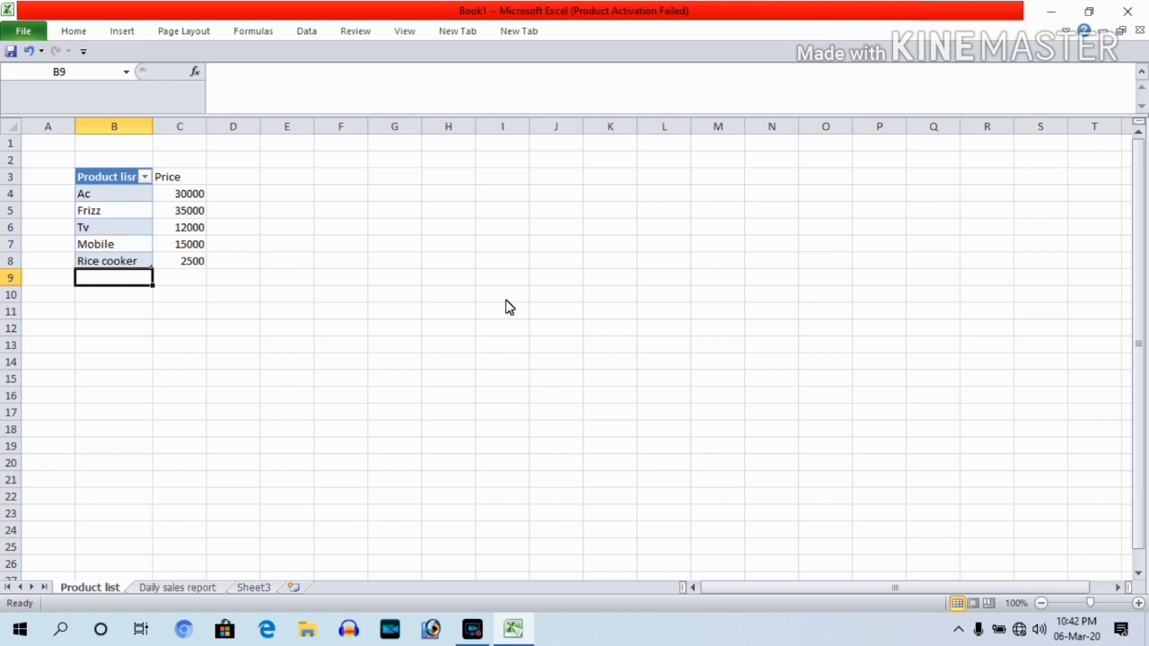
pyautogui.write('Ca')
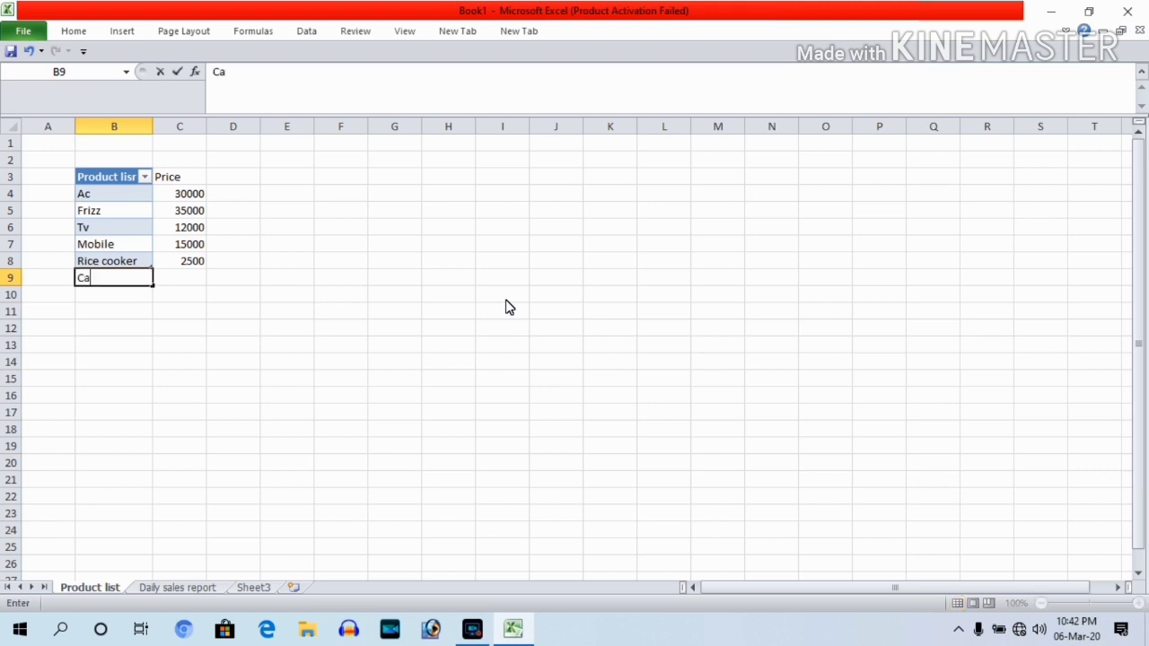
pyautogui.write('ble')
pyautogui.press('Return')
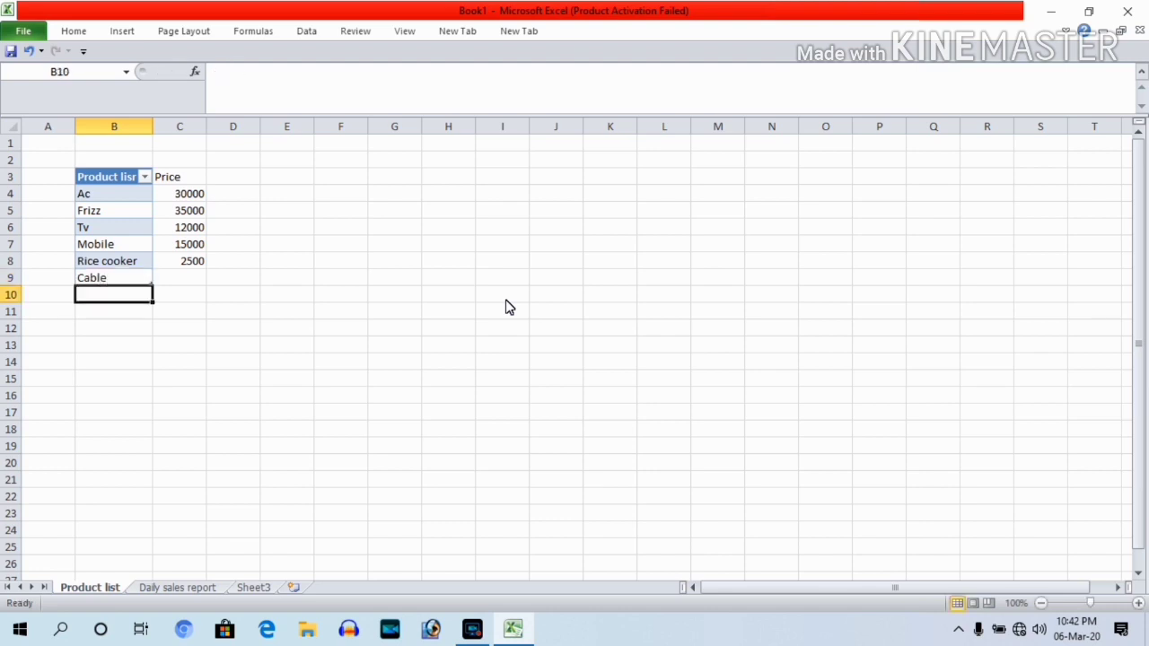
pyautogui.click(193, 286)
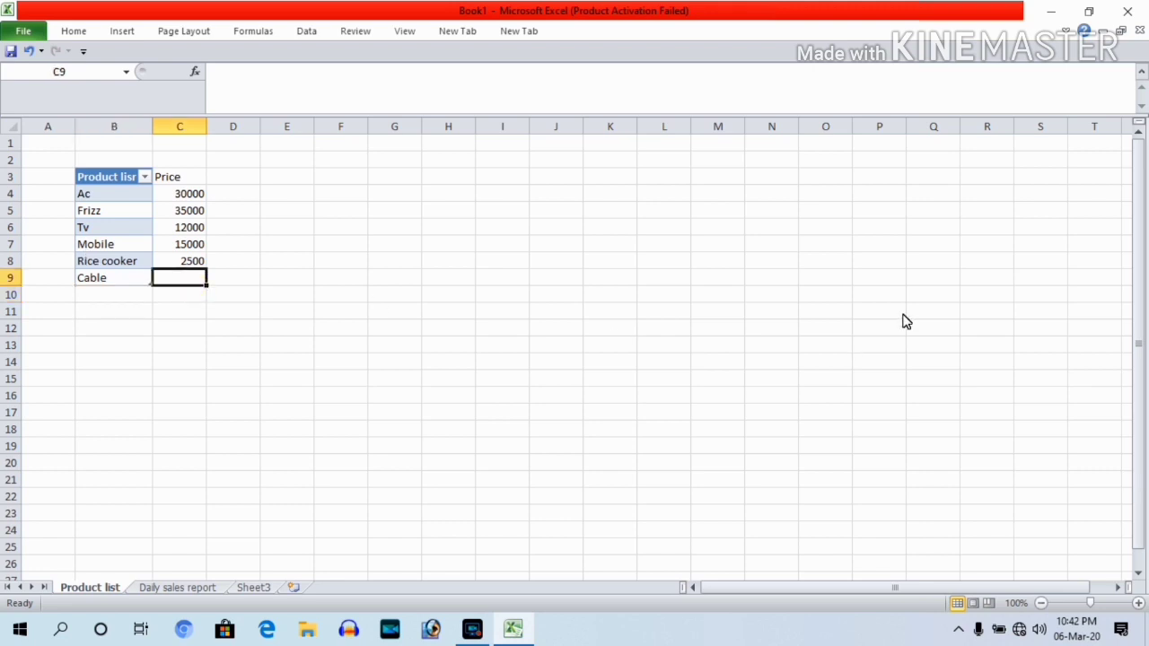
pyautogui.write('5')
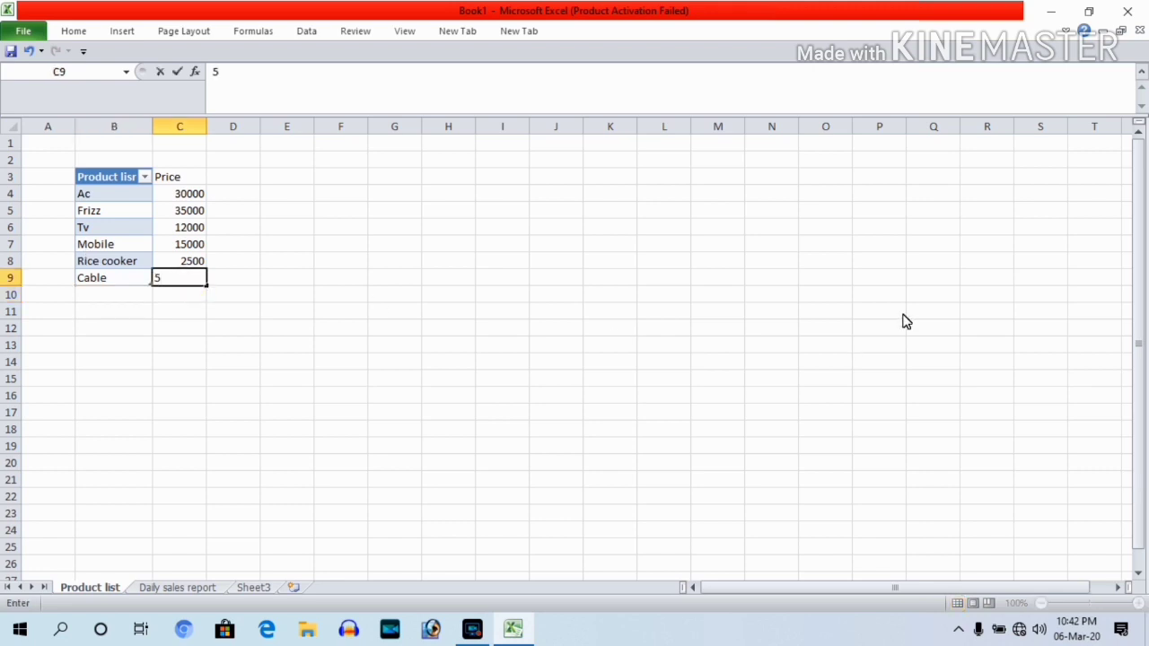
pyautogui.write('oo')
pyautogui.press('Return')
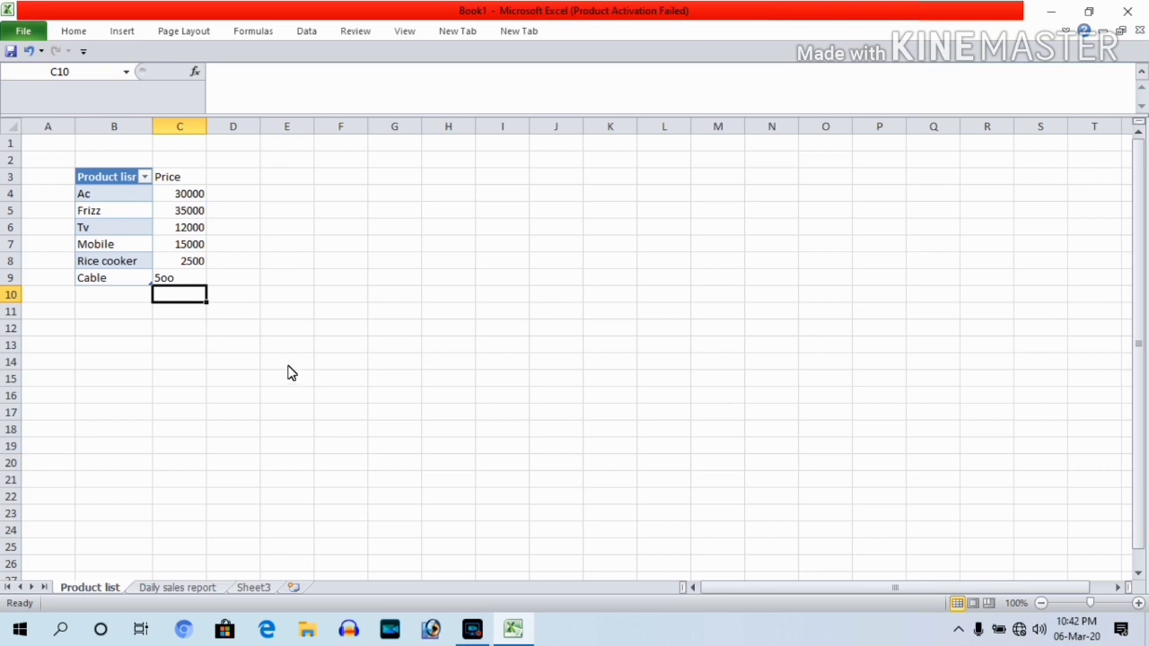
pyautogui.click(175, 280)
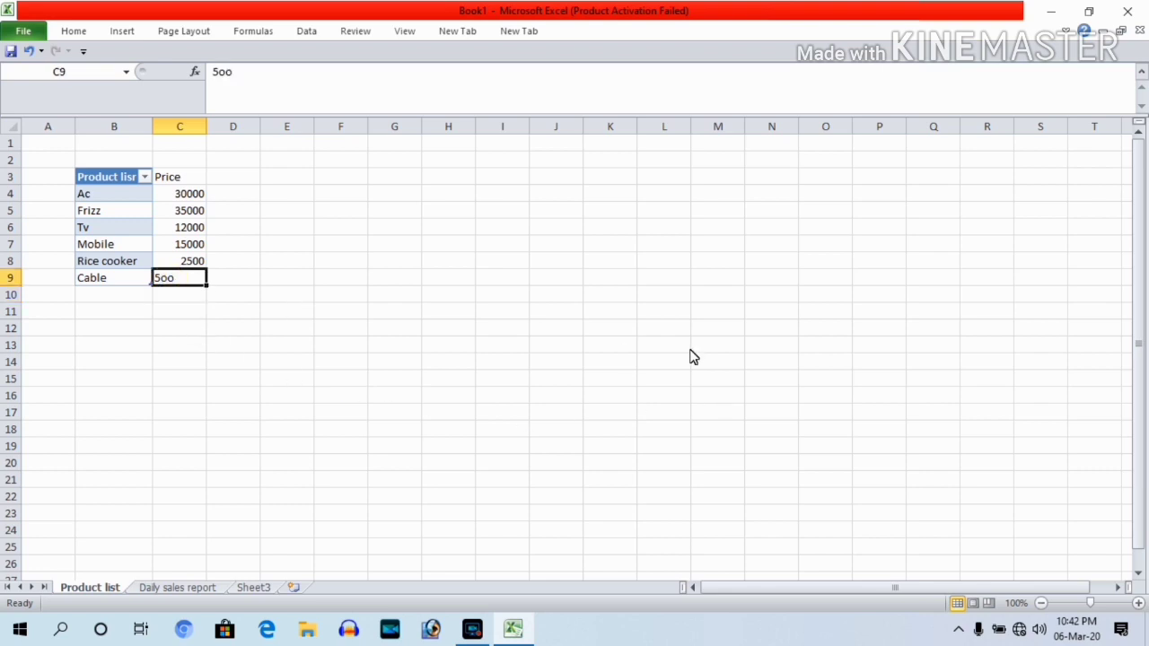
pyautogui.press('BackSpace')
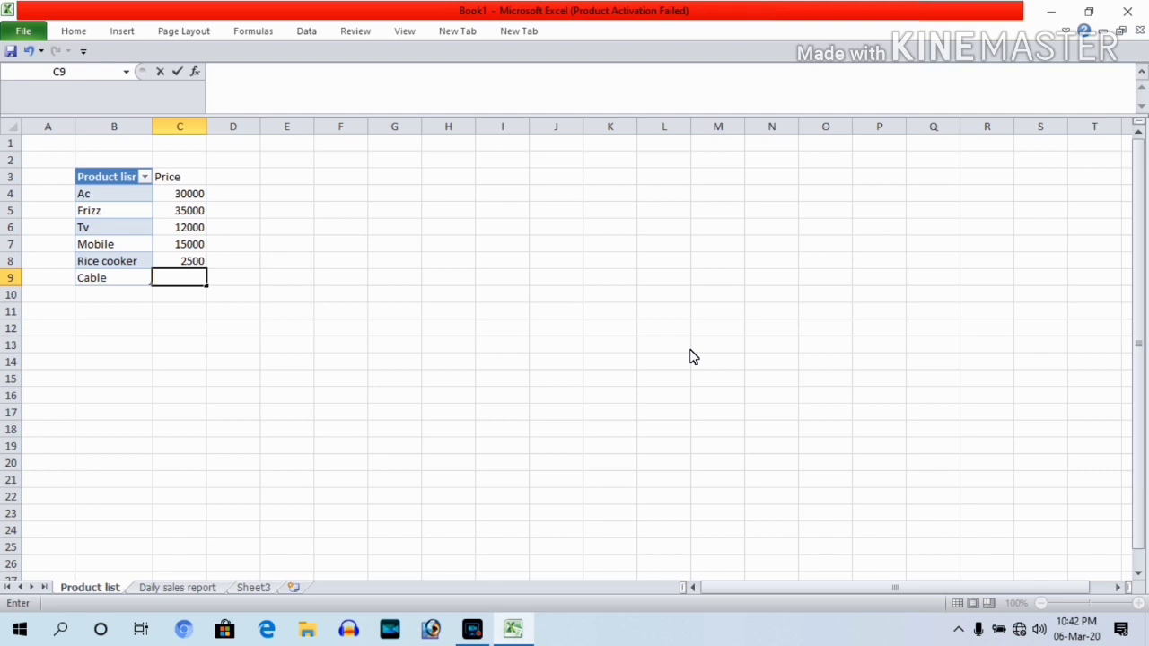
pyautogui.write('5')
pyautogui.write('00')
pyautogui.press('Return')
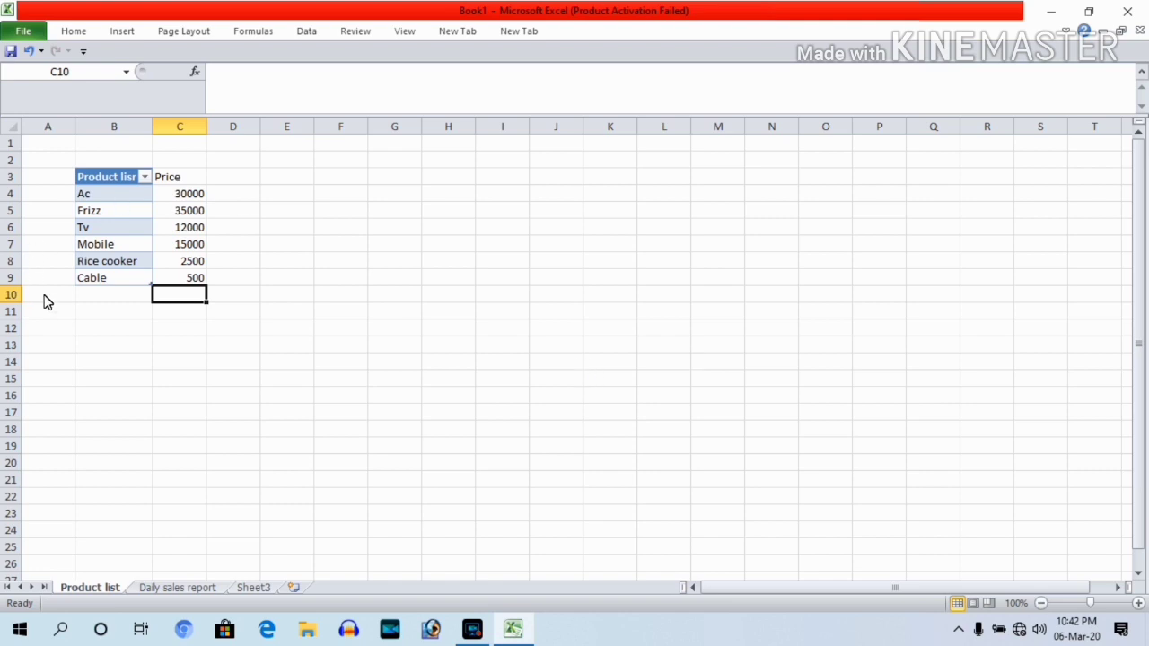
# Add Laptop to the product table priced 30000
pyautogui.click(100, 298)
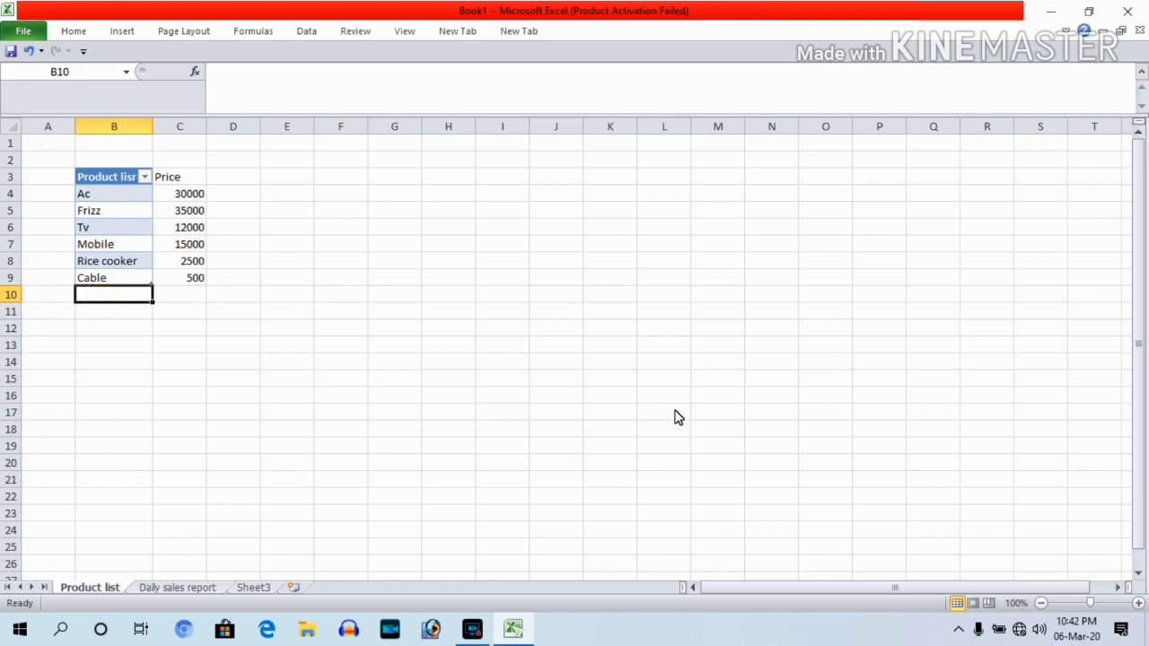
pyautogui.write('L')
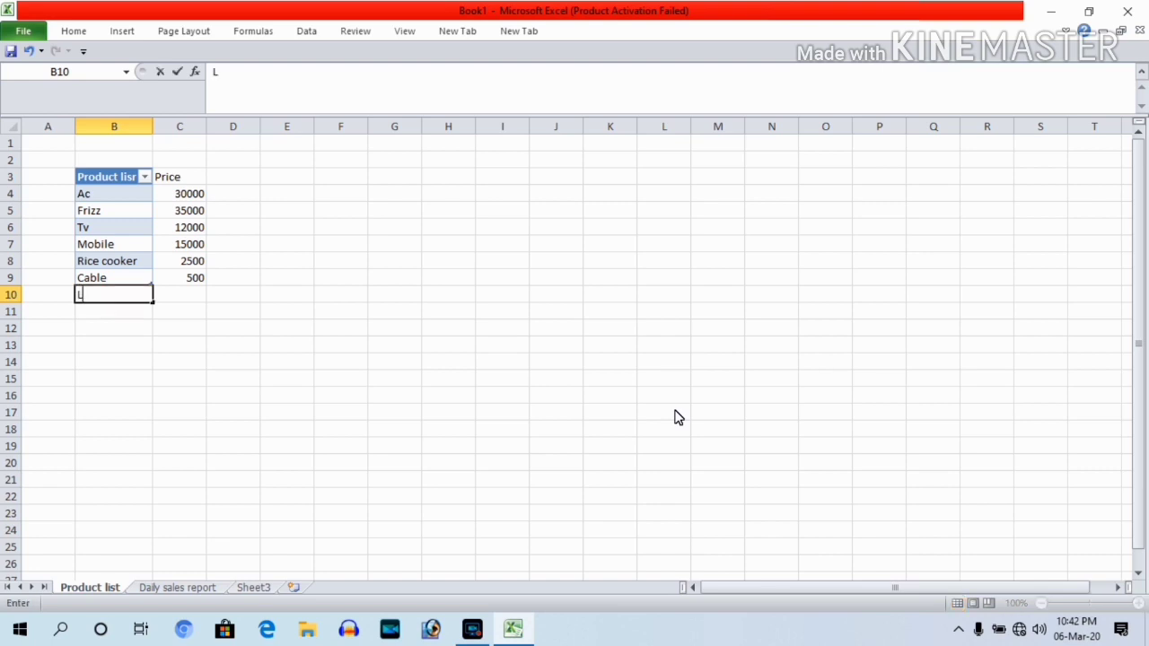
pyautogui.write('apto')
pyautogui.write('p')
pyautogui.press('Return')
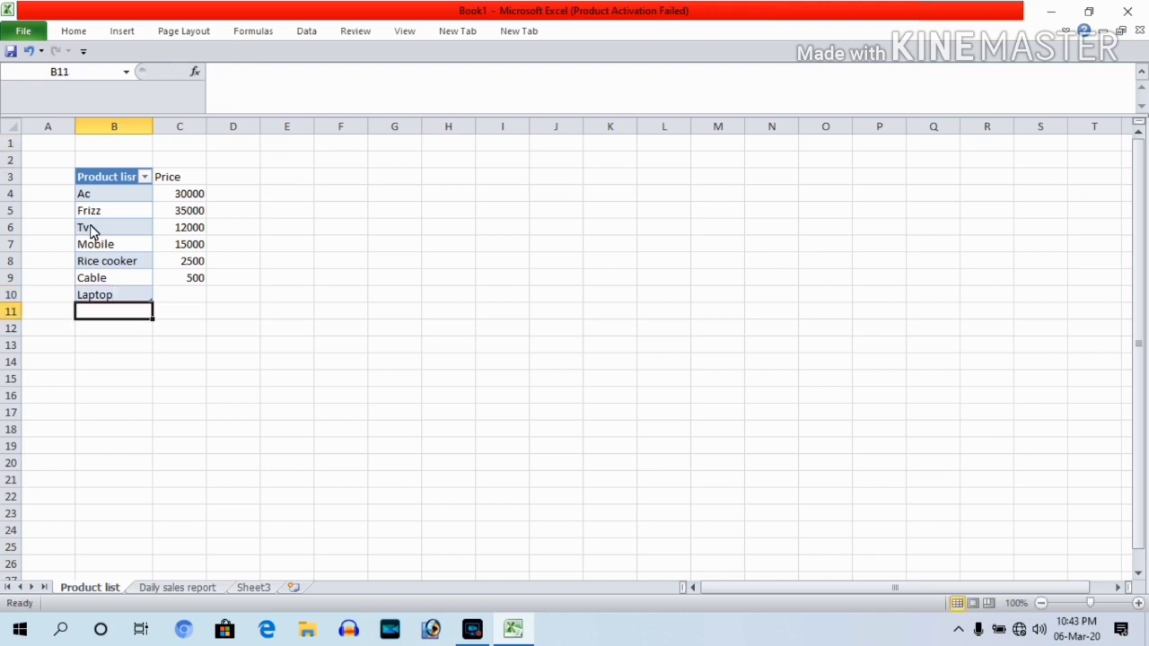
pyautogui.click(179, 296)
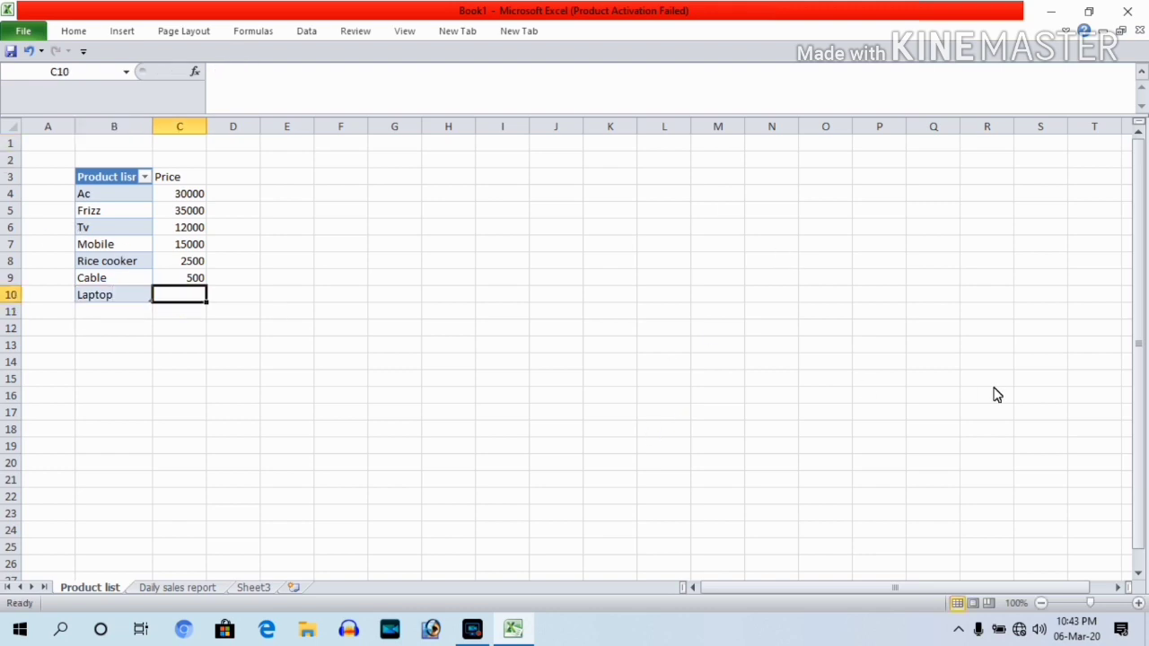
pyautogui.write('30000')
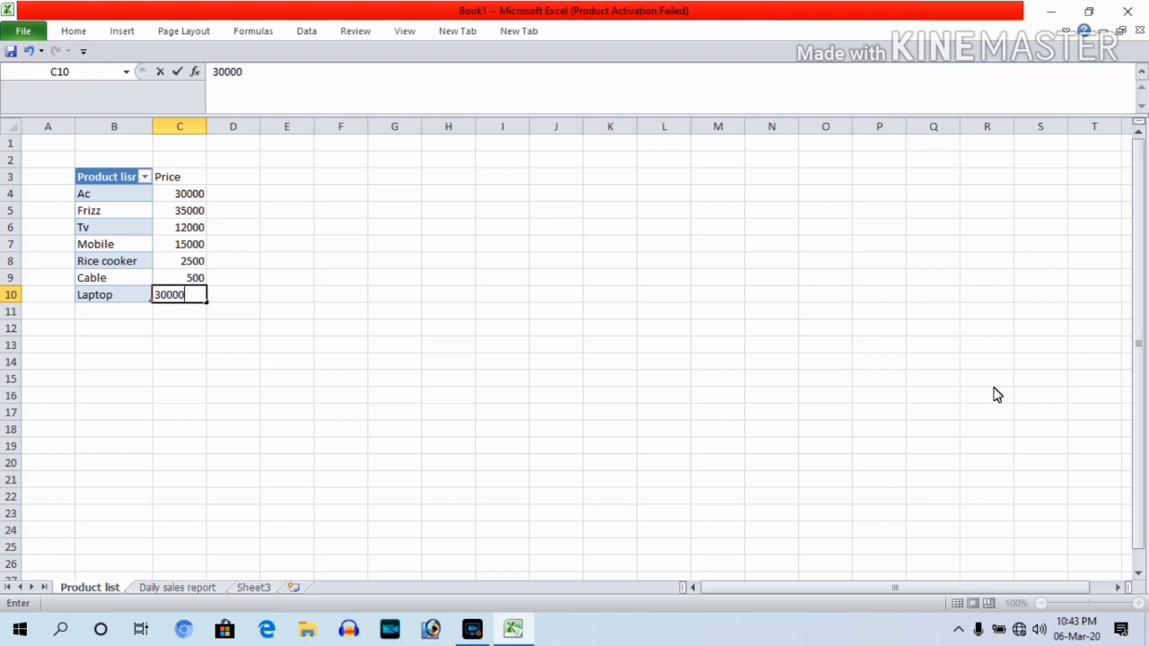
pyautogui.press('Return')
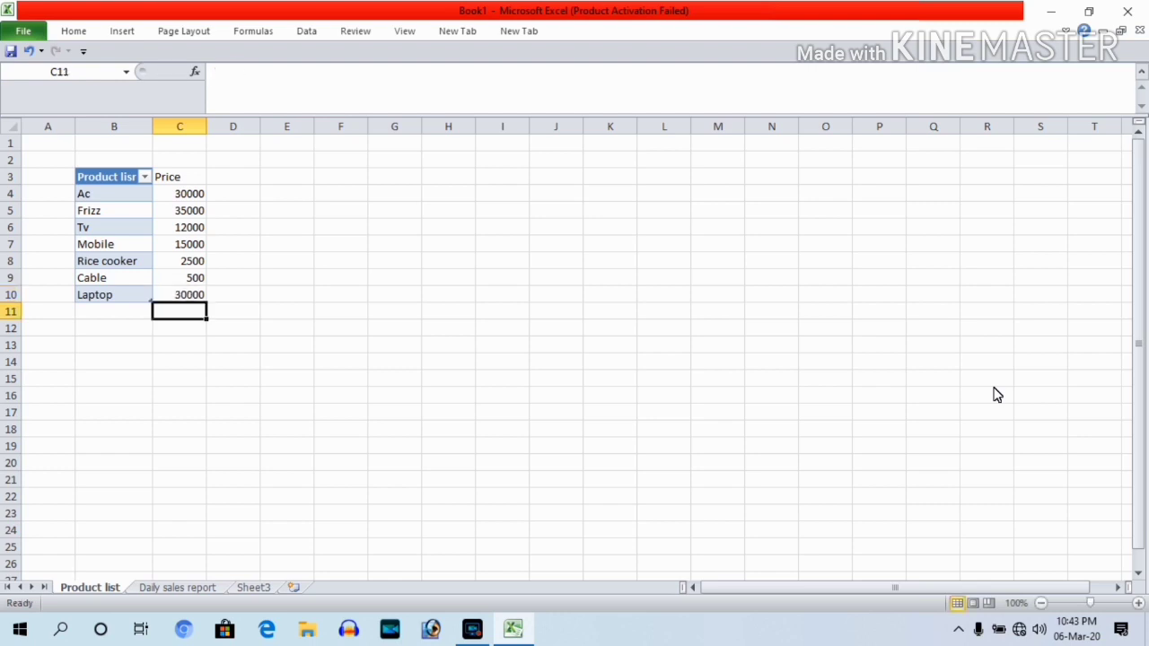
# On the Daily sales report, pick Cable in C6 and Laptop in C7, raising the total to 80500
pyautogui.click(177, 589)
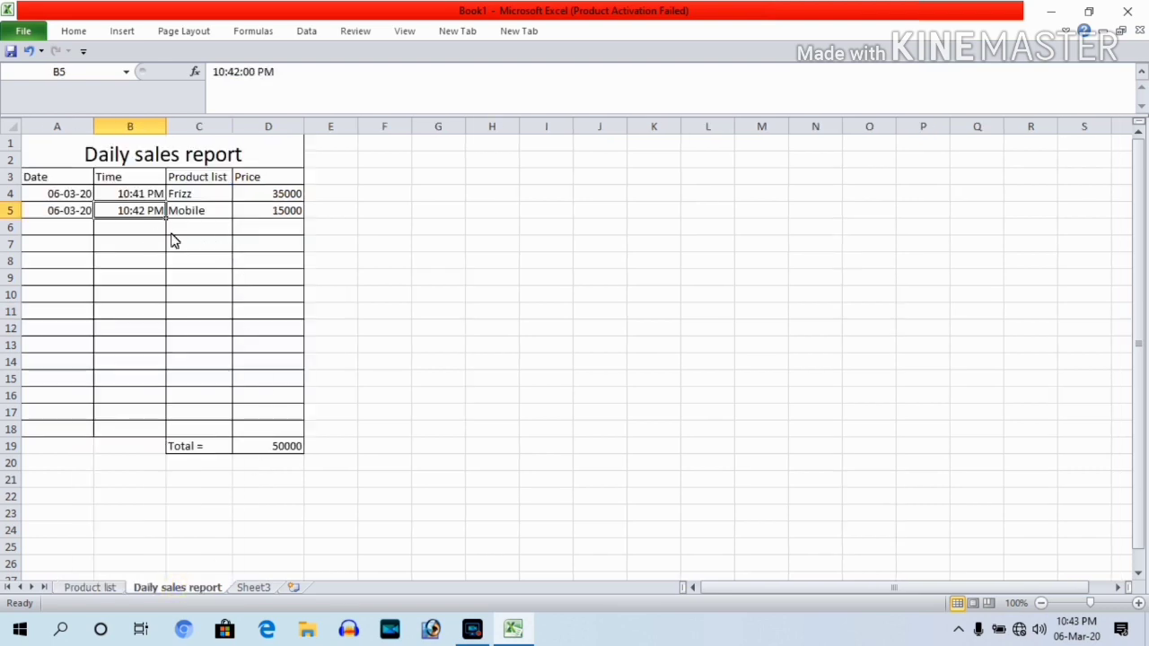
pyautogui.click(214, 235)
pyautogui.click(239, 228)
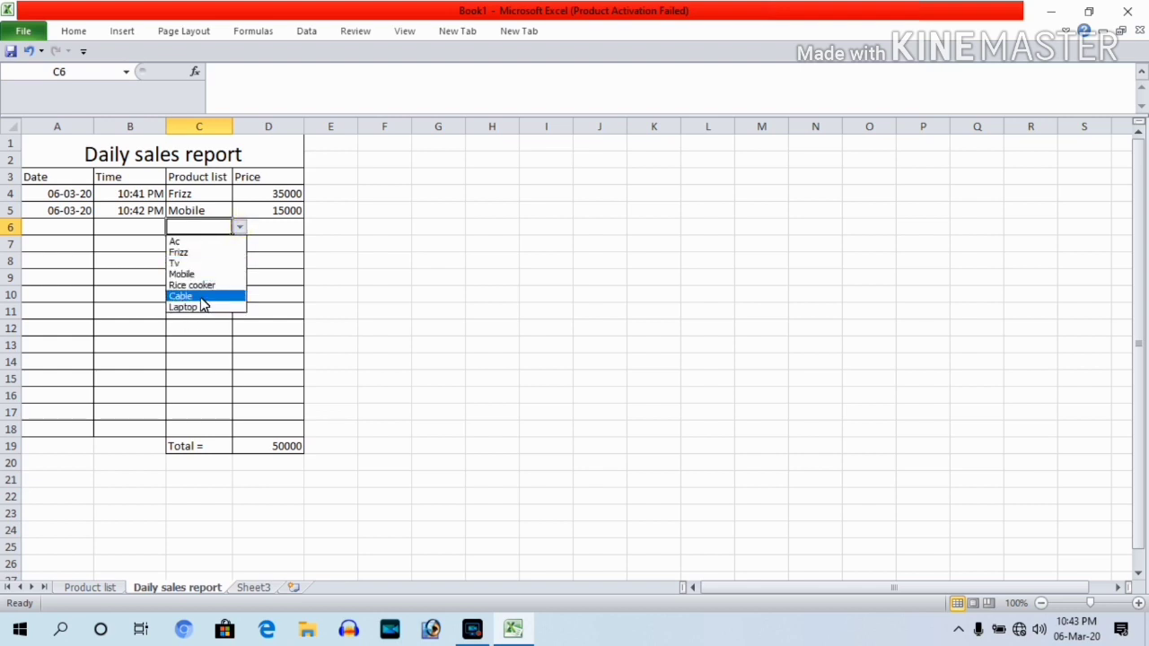
pyautogui.click(201, 297)
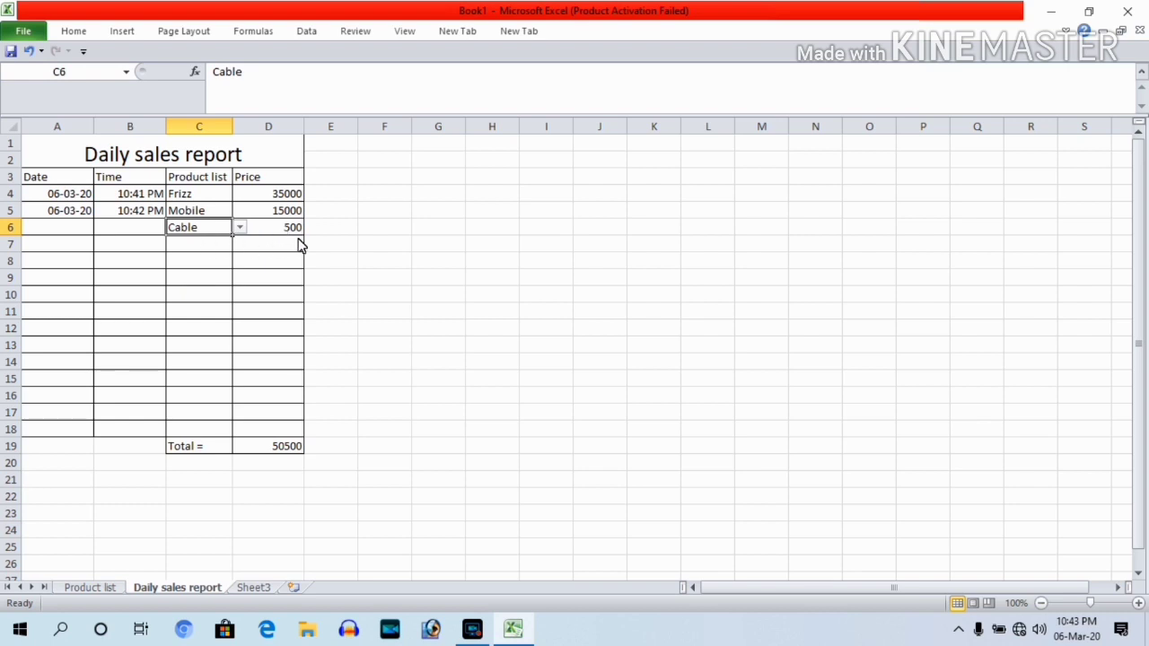
pyautogui.click(212, 250)
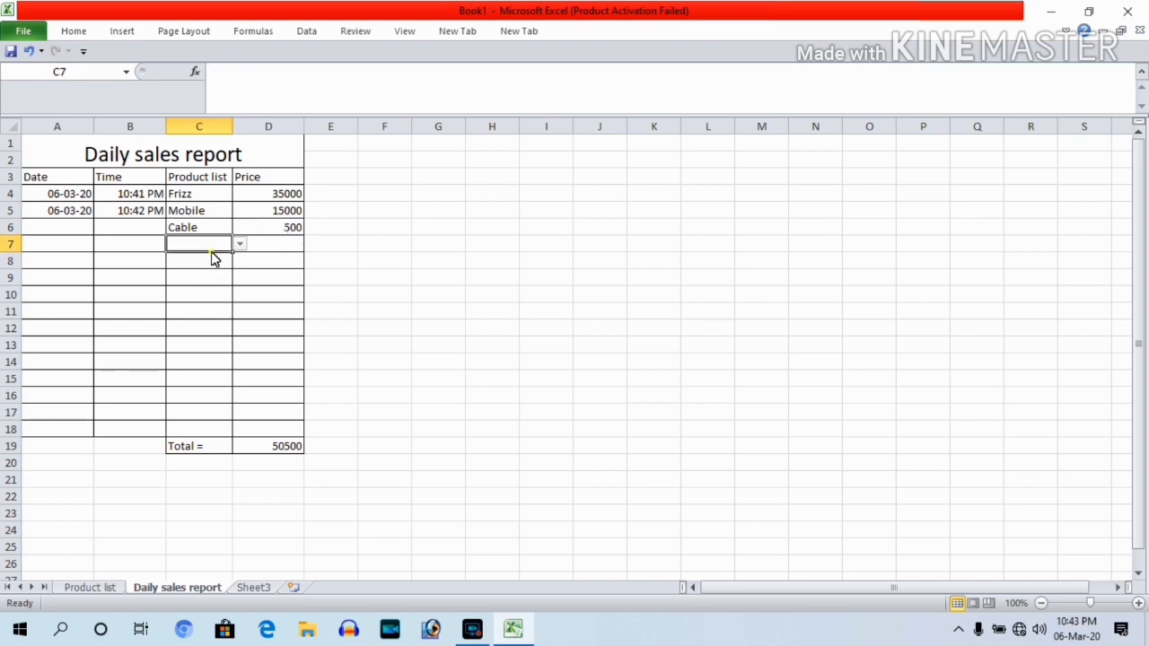
pyautogui.click(239, 244)
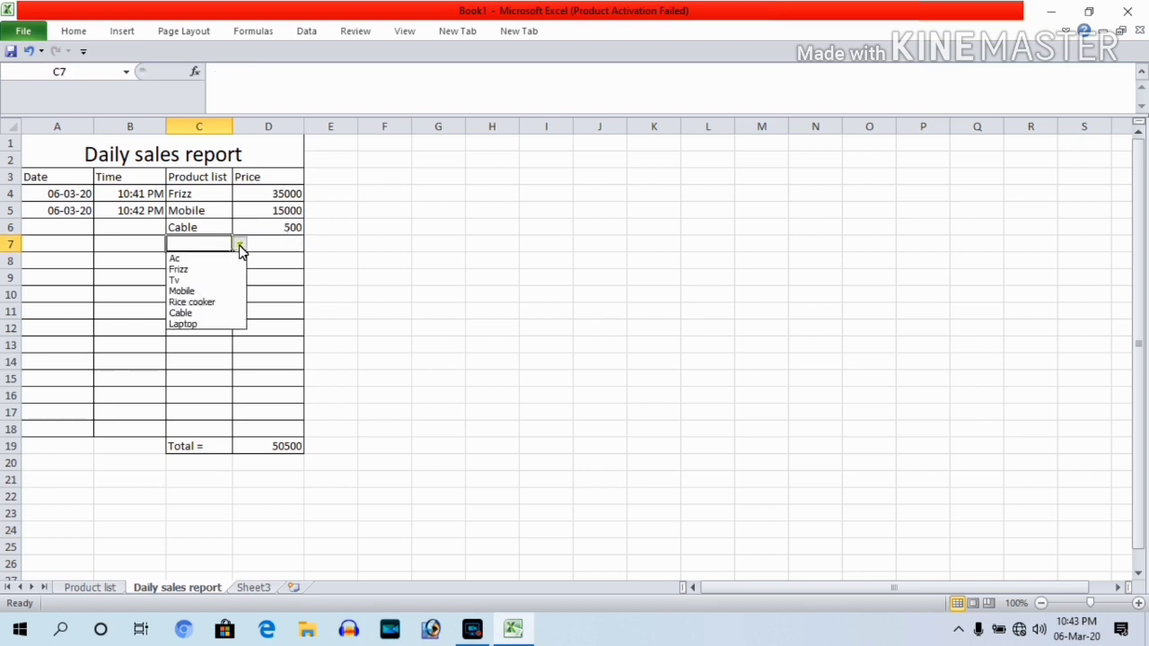
pyautogui.click(200, 325)
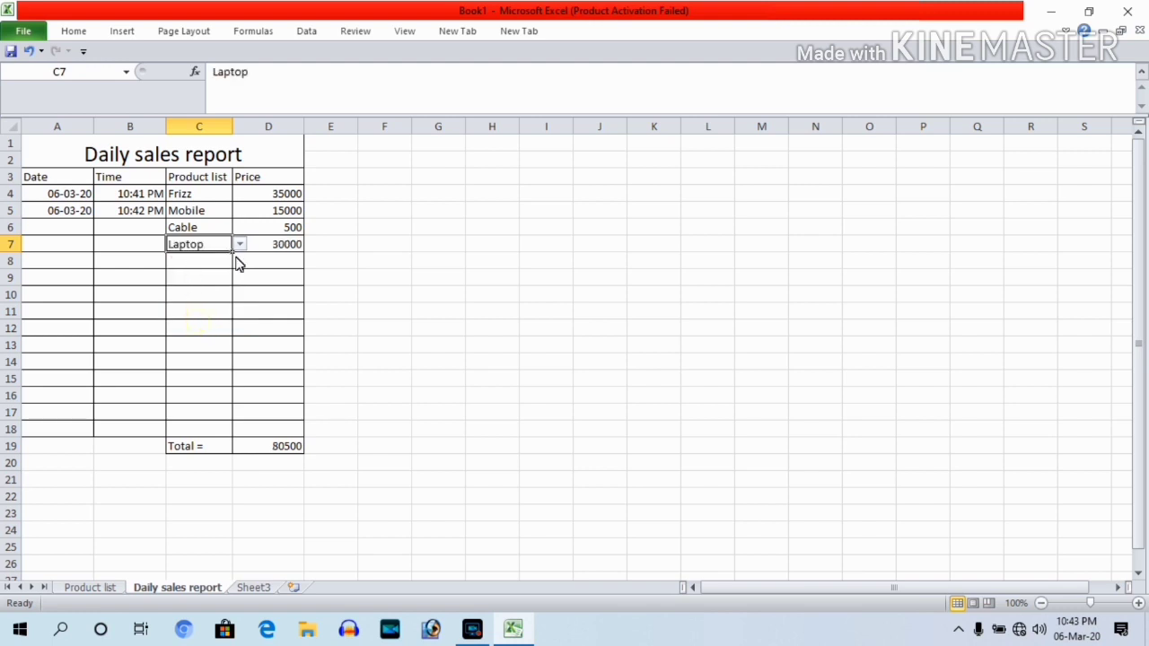
pyautogui.click(72, 229)
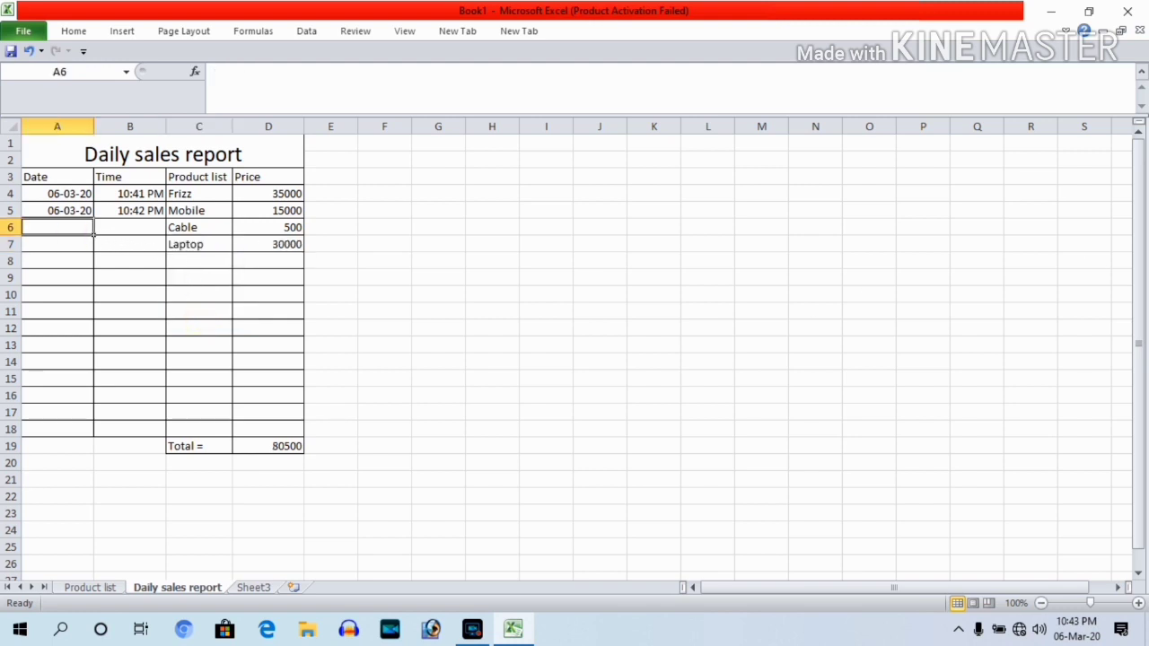
# Put today's date 06-03-2020 in A6 and the current time 10:43 PM in B6
pyautogui.hotkey('ctrl', ';')
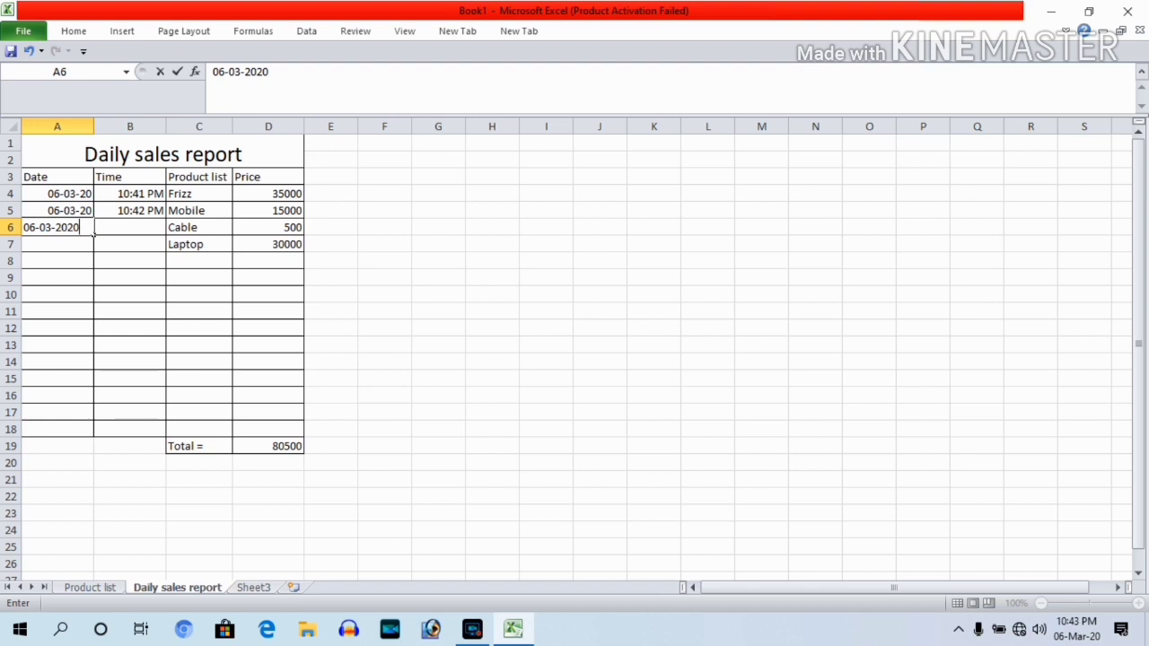
pyautogui.press('Tab')
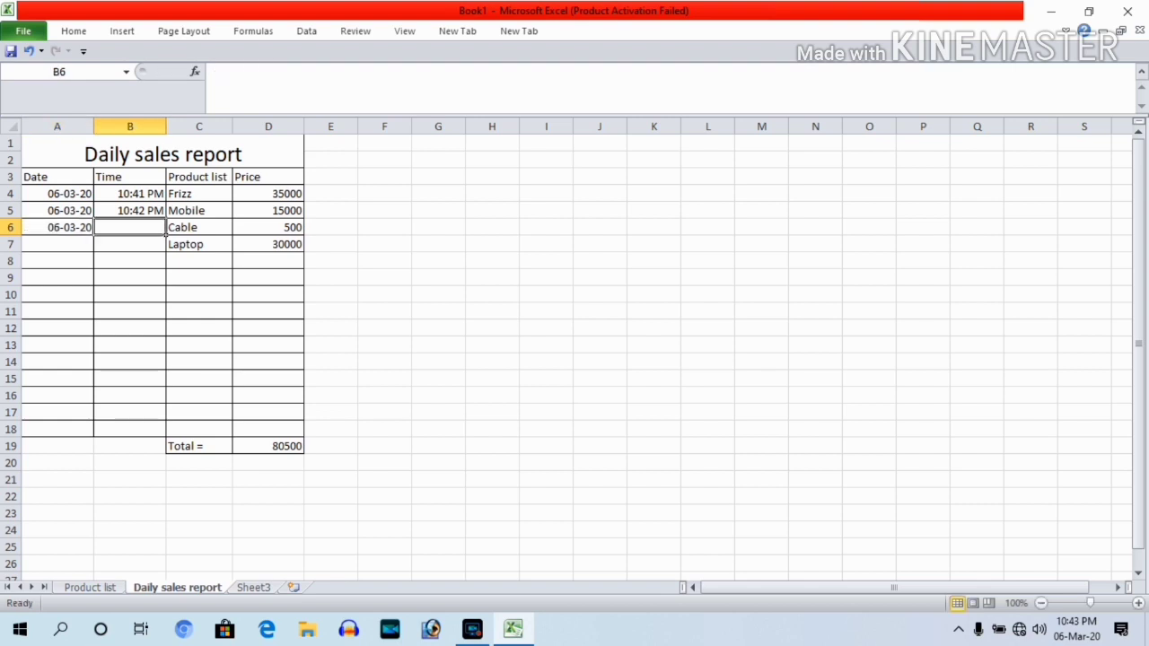
pyautogui.hotkey('ctrl', 'shift', ';')
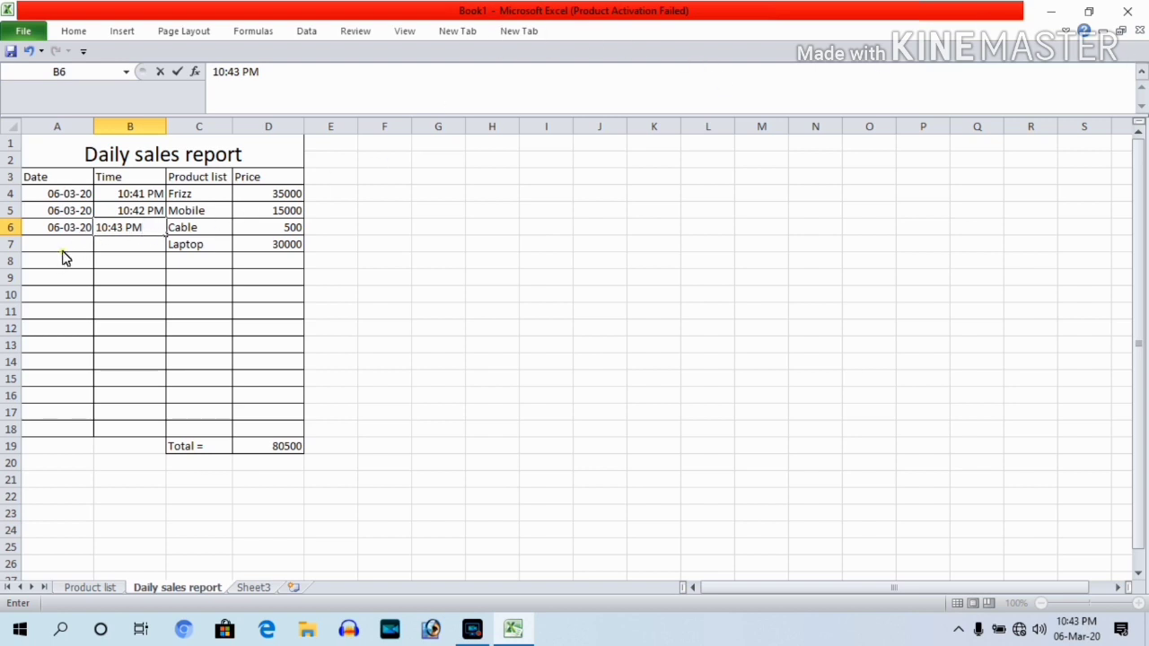
pyautogui.press('Return')
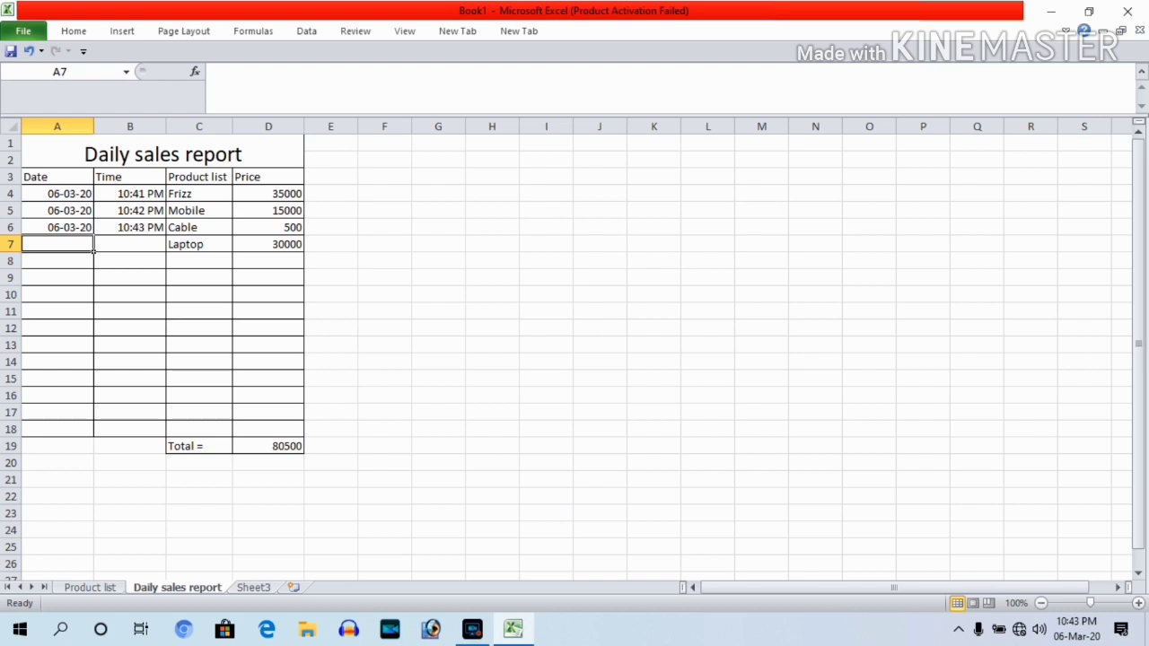
# Restore the Screen Recorder window from the taskbar over the workbook
pyautogui.click(472, 630)
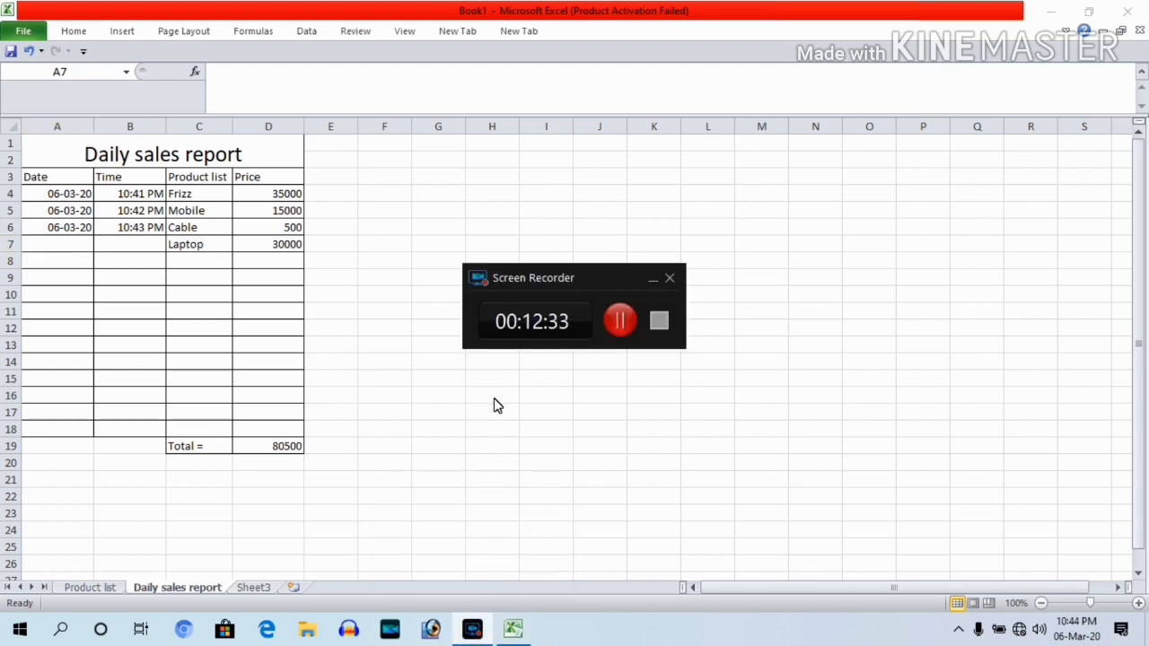